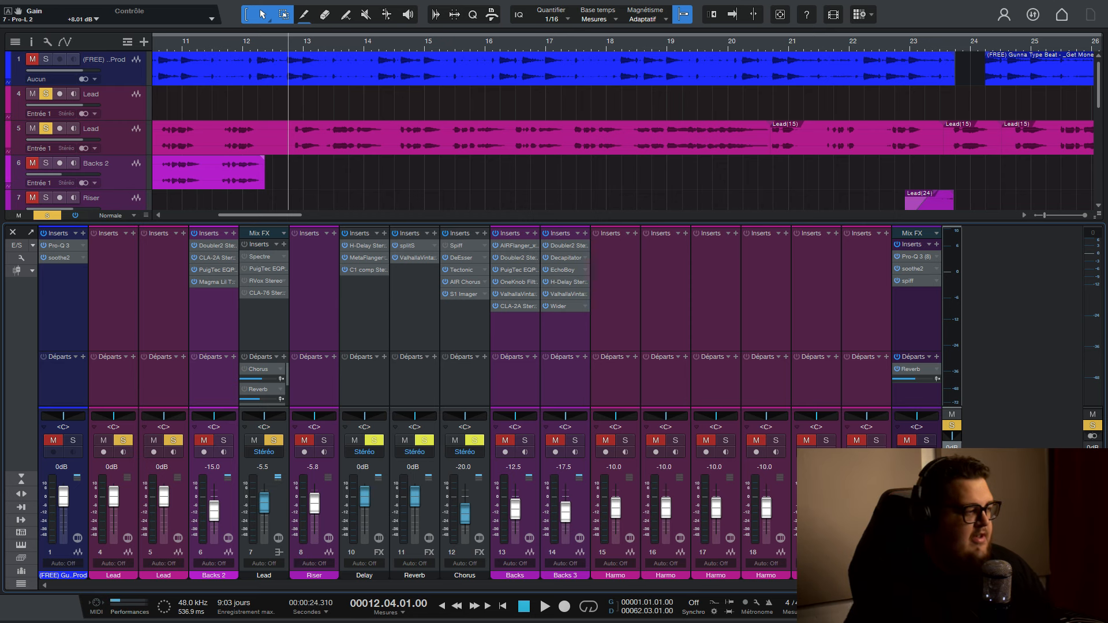
- Open Spectre on the stereo Lead channel and disable its 3.50 kHz peak and 9.60 kHz high-shelf bands
left_click(163, 318)
left_click(264, 324)
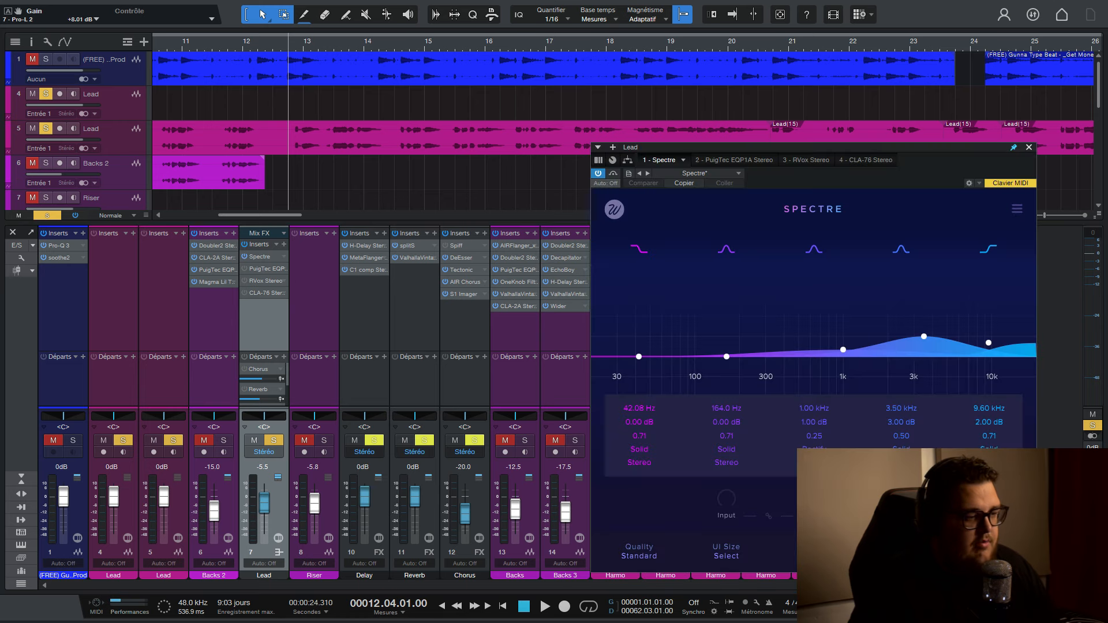
left_click_drag(742, 147, 317, 87)
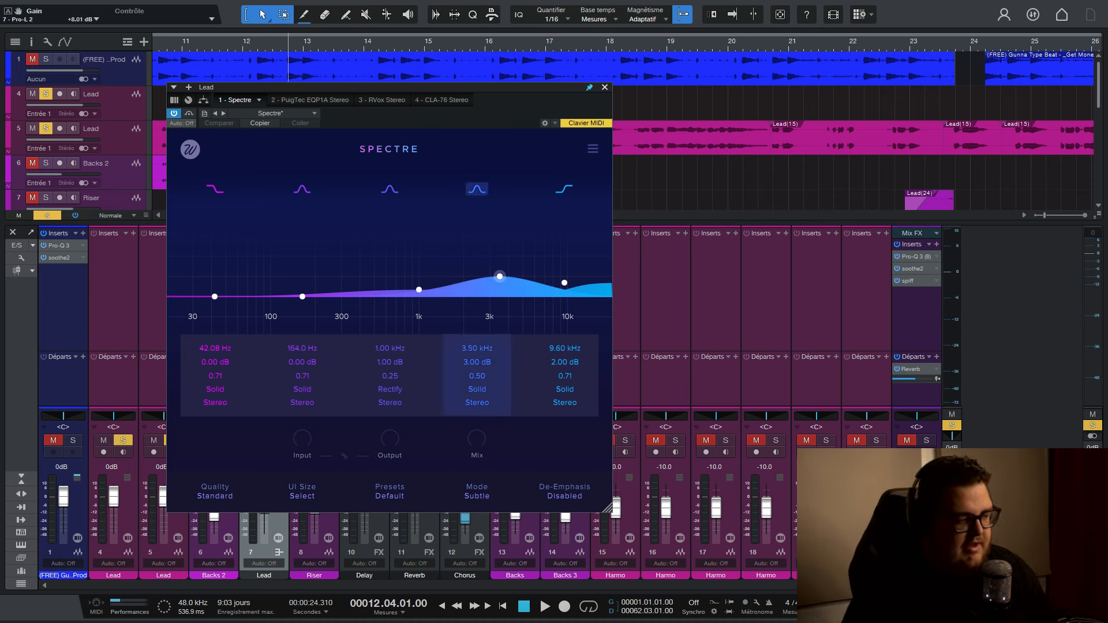
left_click(477, 189)
left_click(564, 188)
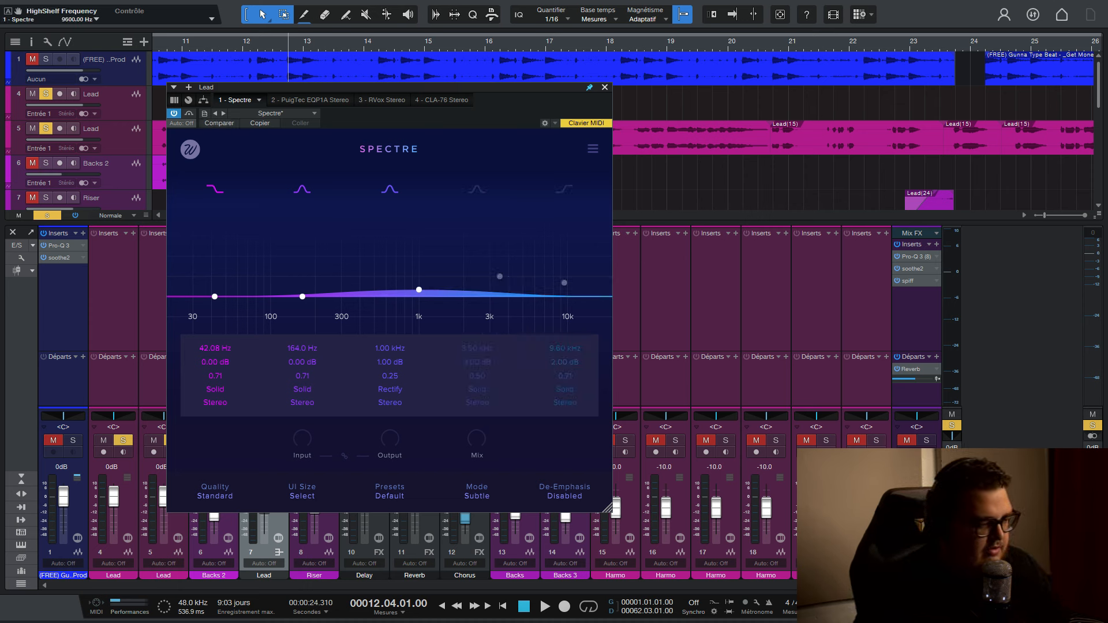
left_click_drag(405, 87, 422, 57)
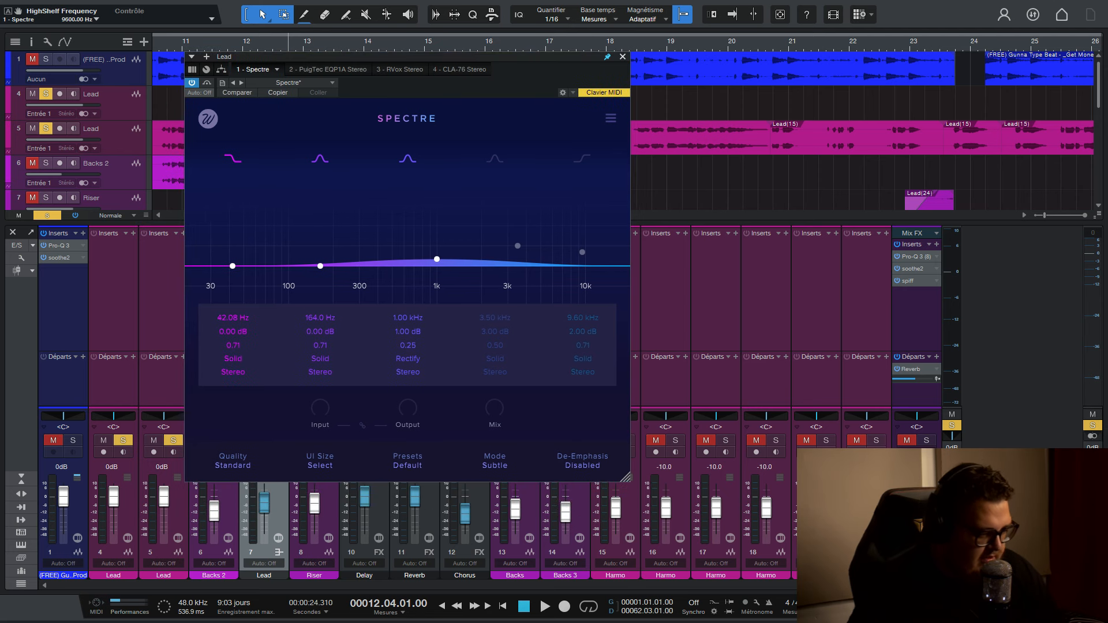
- Keep Spectre's 1 kHz band on Rectify, audition it at 8.80 dB, and return its gain to 1.00 dB for comparison
left_click(408, 359)
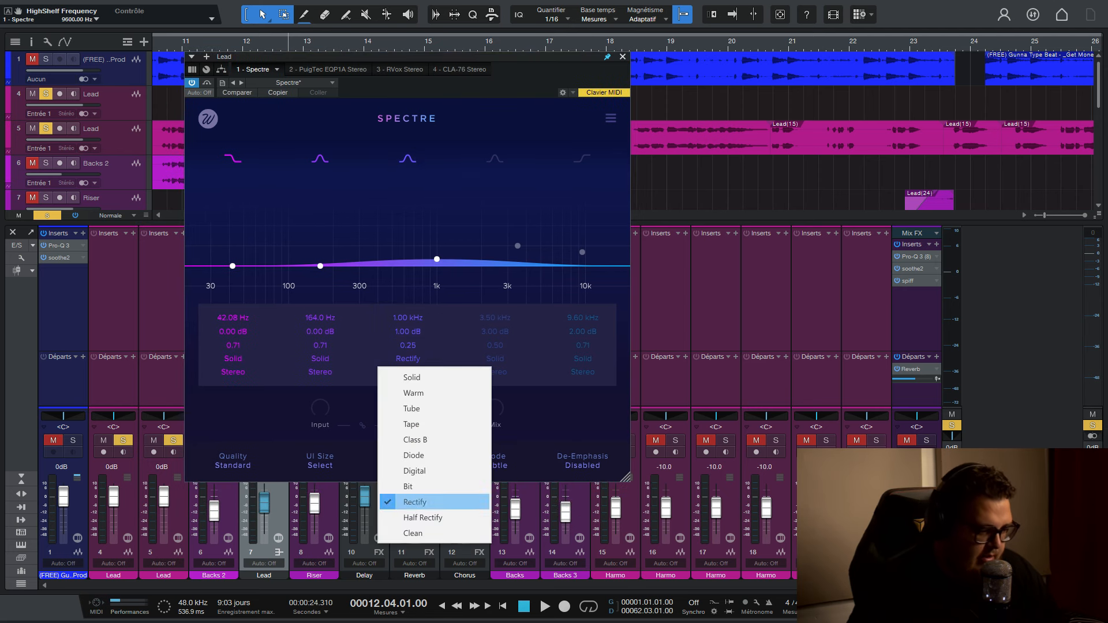
left_click(424, 502)
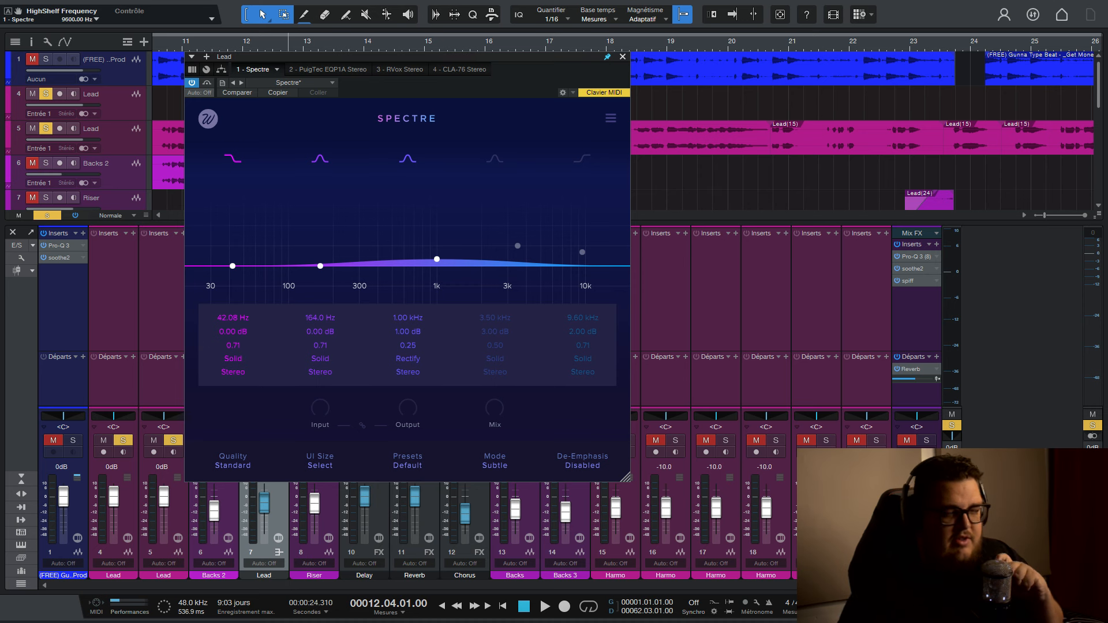
left_click_drag(437, 259, 437, 206)
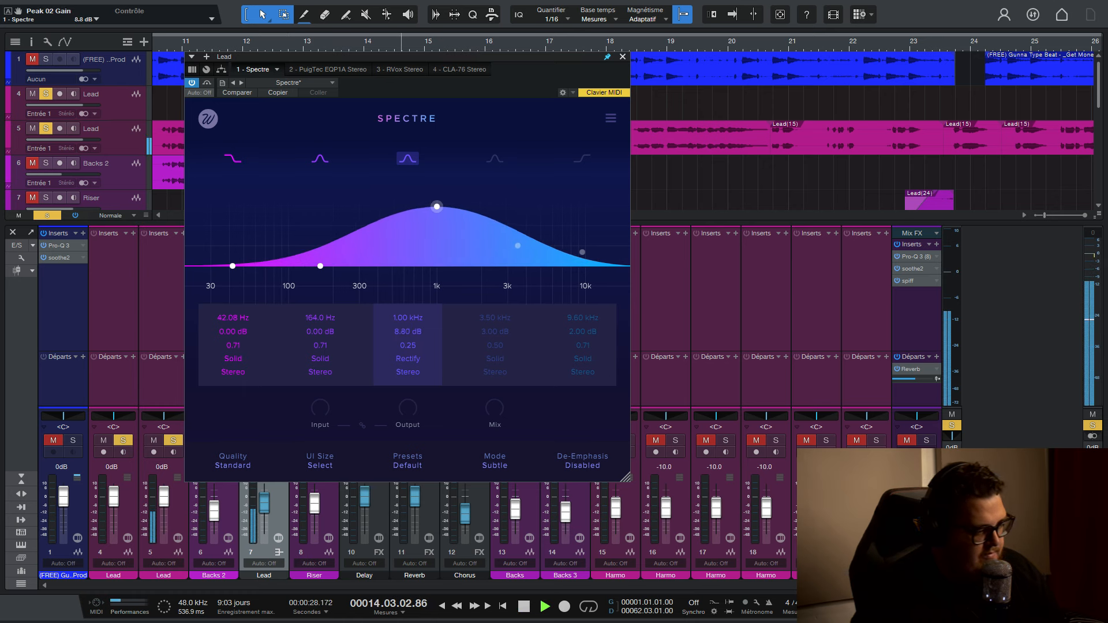
key("space")
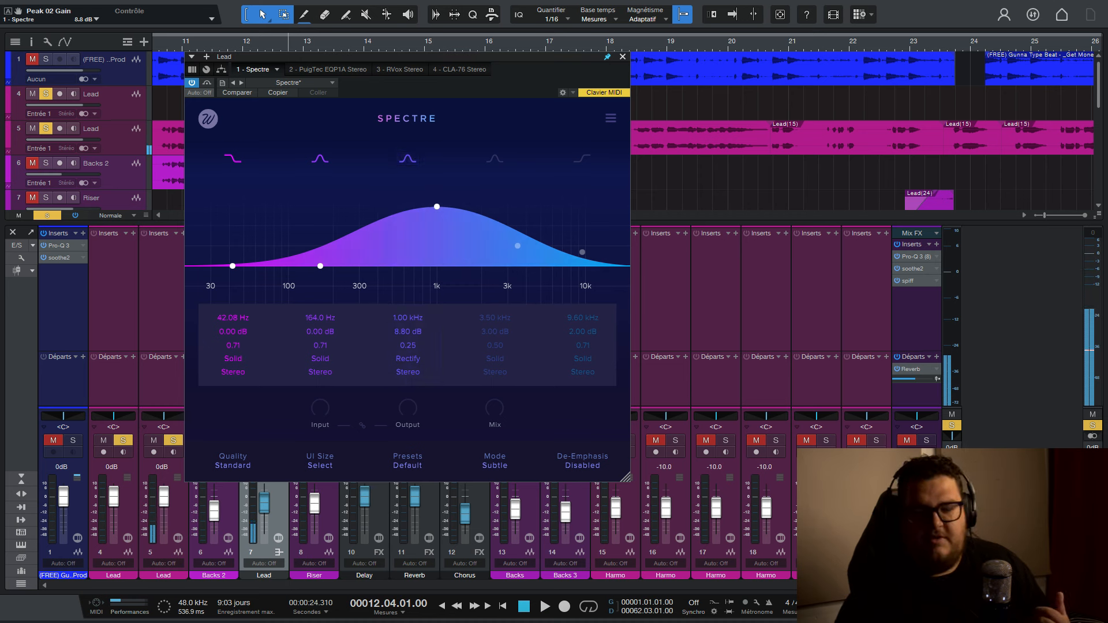
left_click_drag(437, 206, 437, 259)
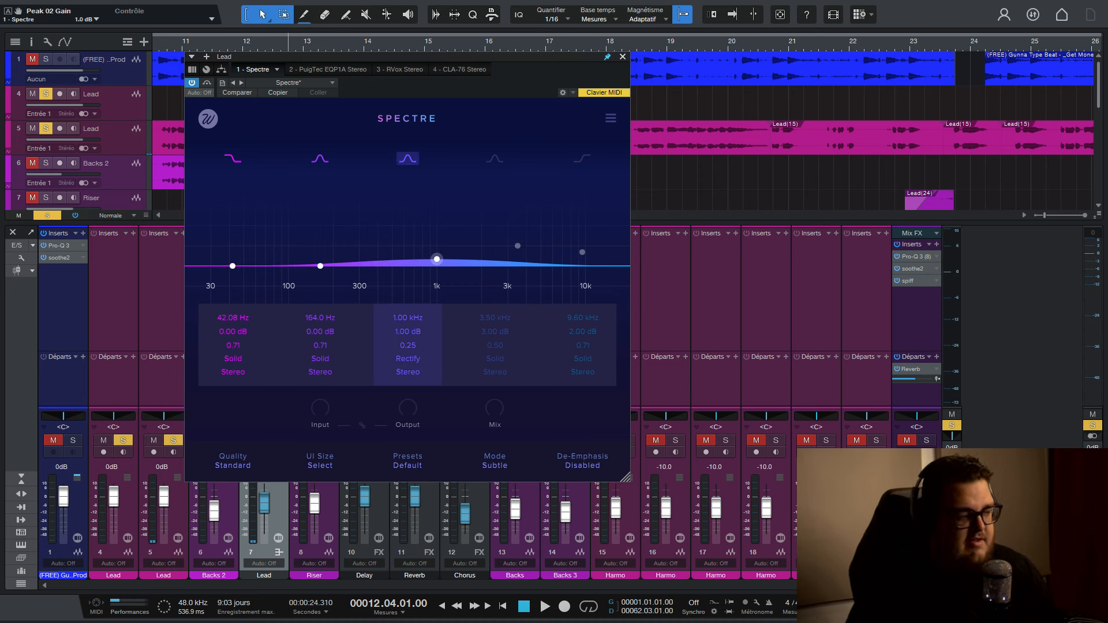
key("space")
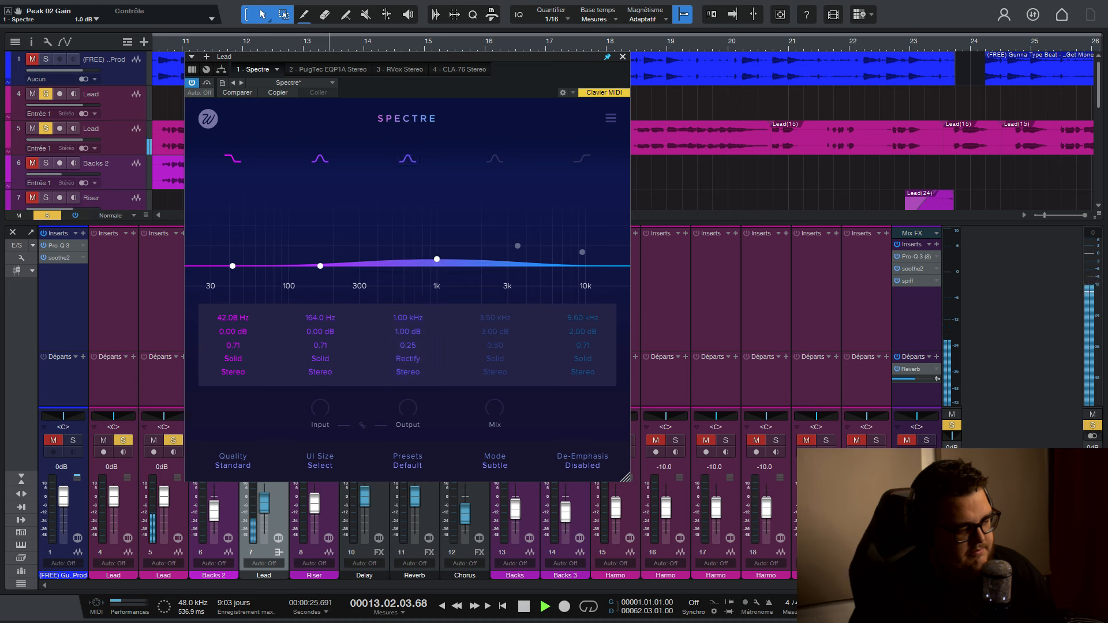
key("space")
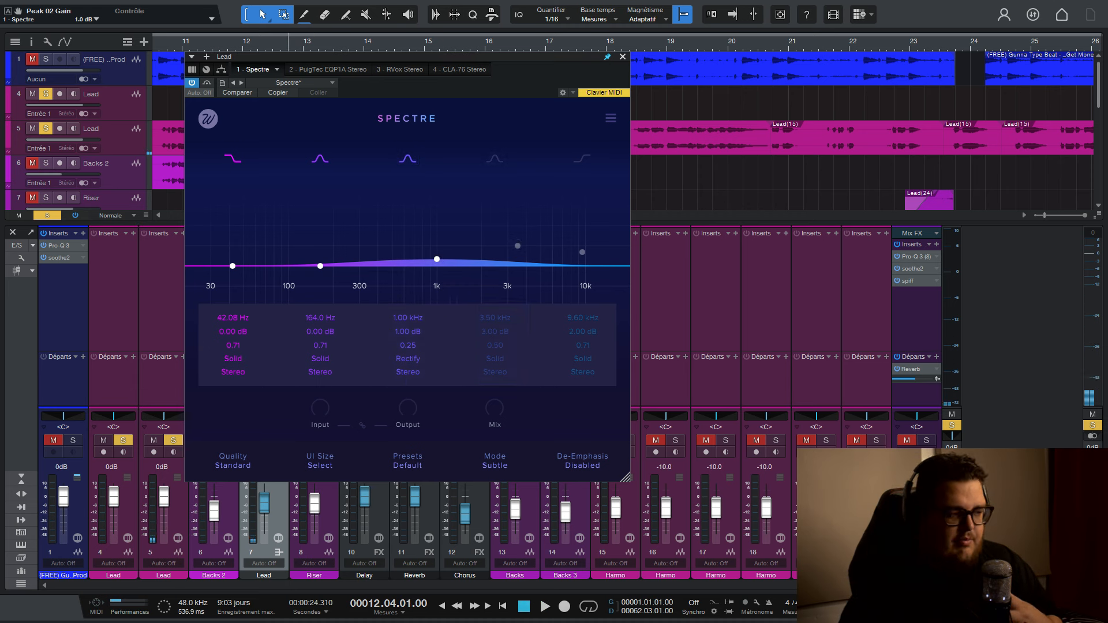
- Enable Spectre's 3.50 kHz band, move it to 4.45 kHz with 9.18 dB of gain, and audition the lead vocal
left_click(517, 246)
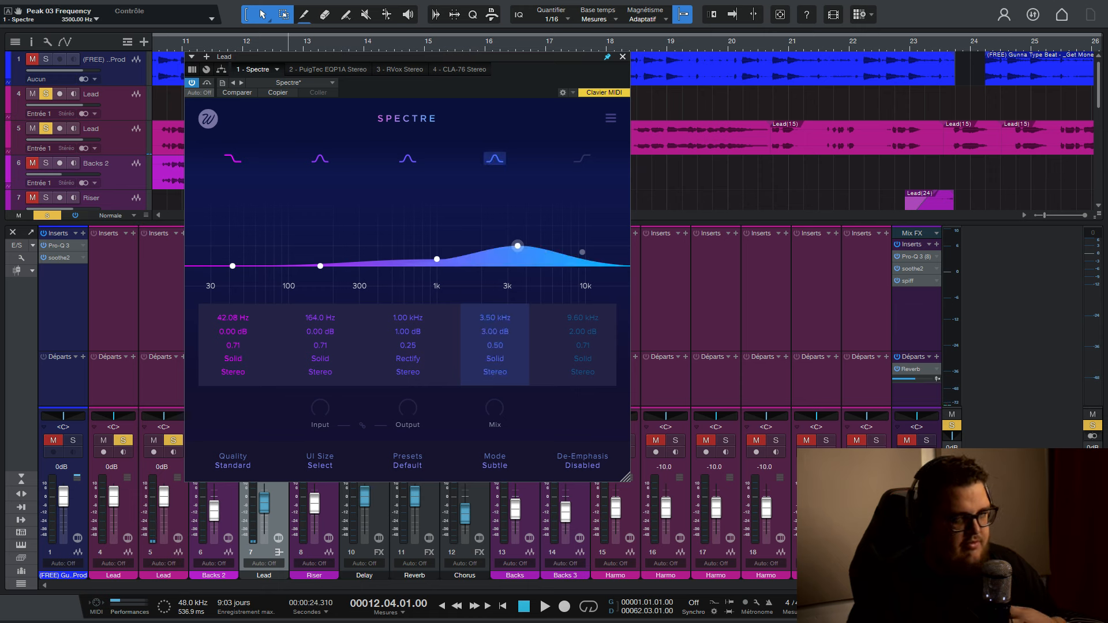
left_click_drag(518, 246, 533, 203)
key("space")
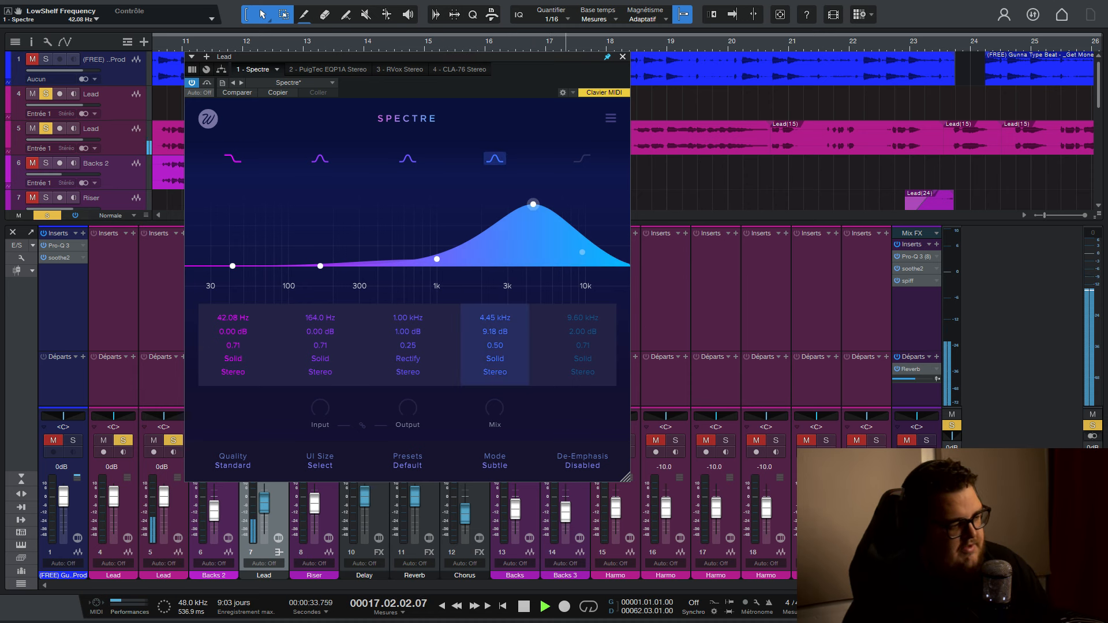
key("space")
- Lower the 4.45 kHz band to 0 dB and bring its gain up to 3.00 dB while listening to playback
left_click_drag(534, 204, 533, 266)
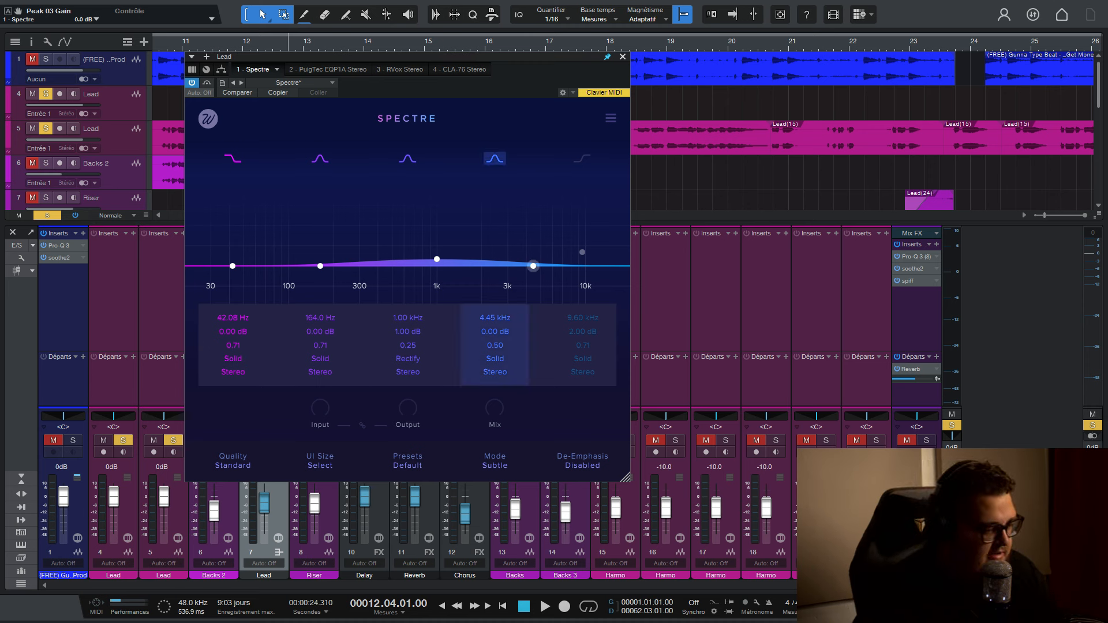
left_click_drag(534, 266, 533, 257)
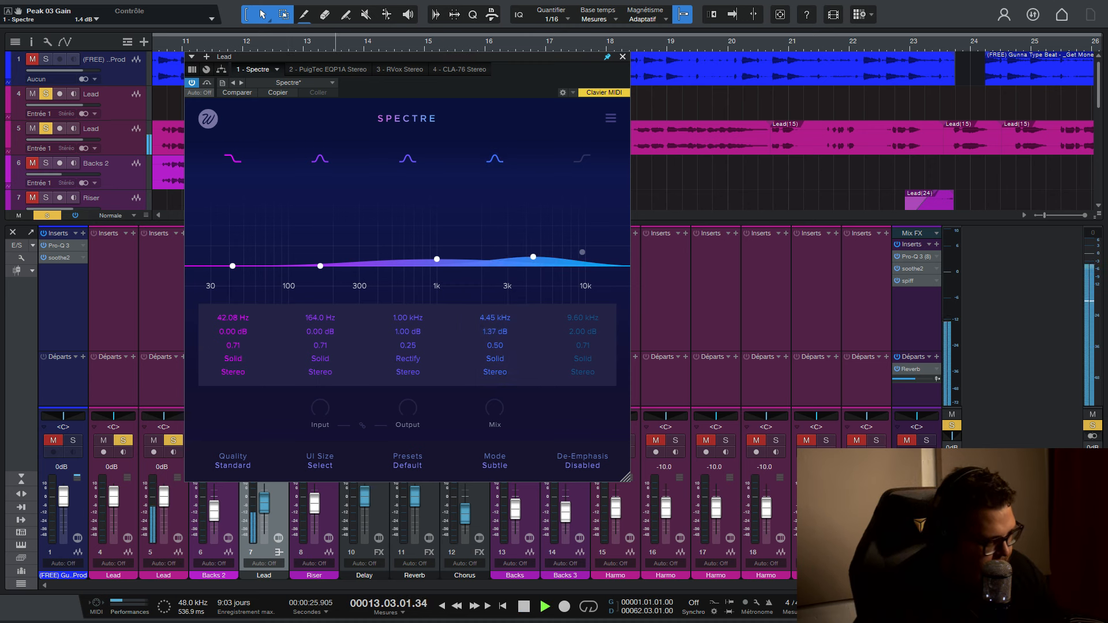
mouse_move(534, 257)
left_mouse_down()
mouse_move(533, 230)
mouse_move(533, 240)
left_mouse_up()
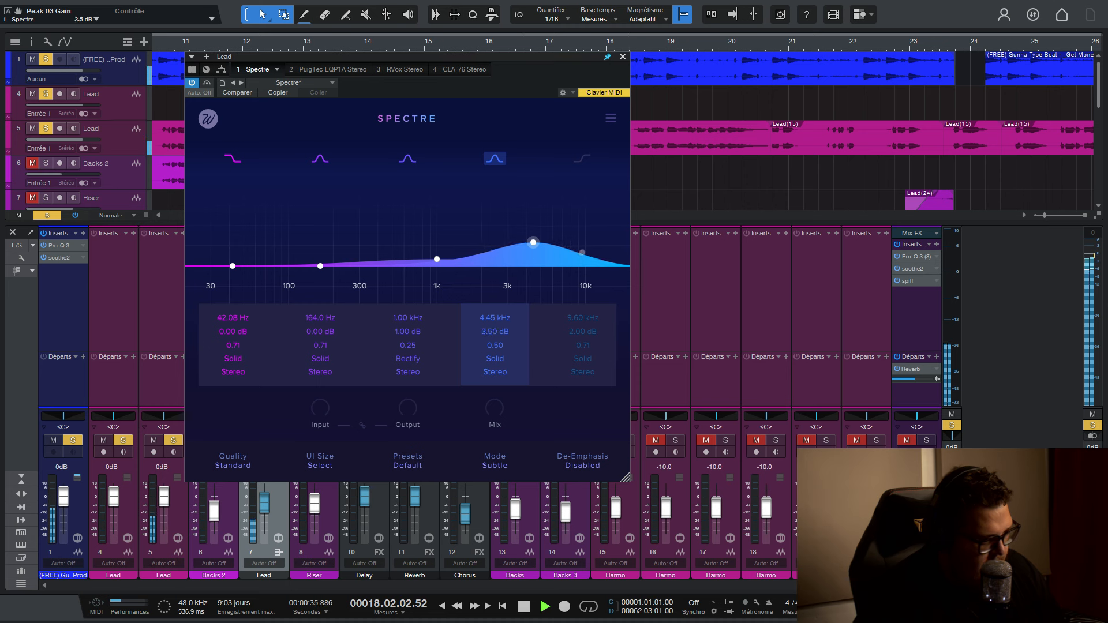
left_click_drag(533, 242, 534, 246)
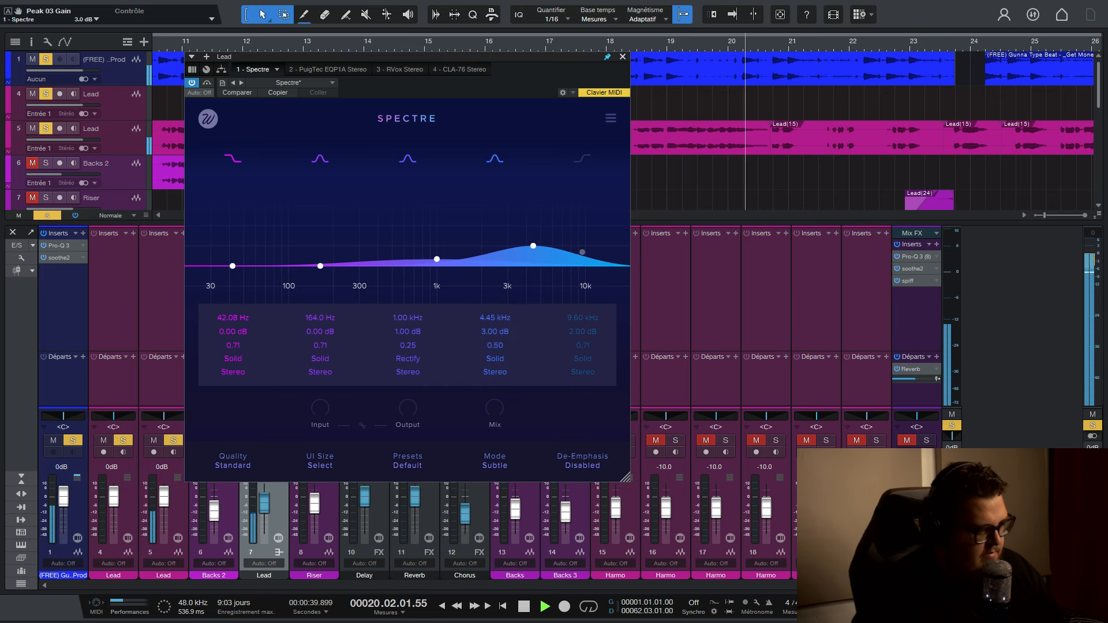
key("space")
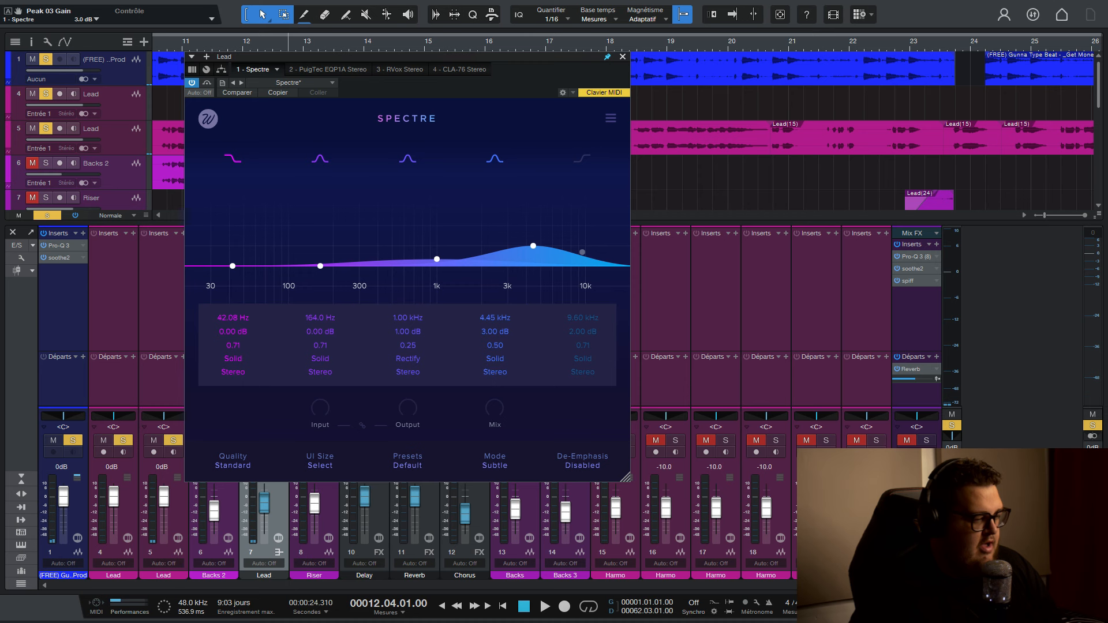
- Enable Spectre's high-shelf band and set its frequency to 9600 Hz
double_click(583, 252)
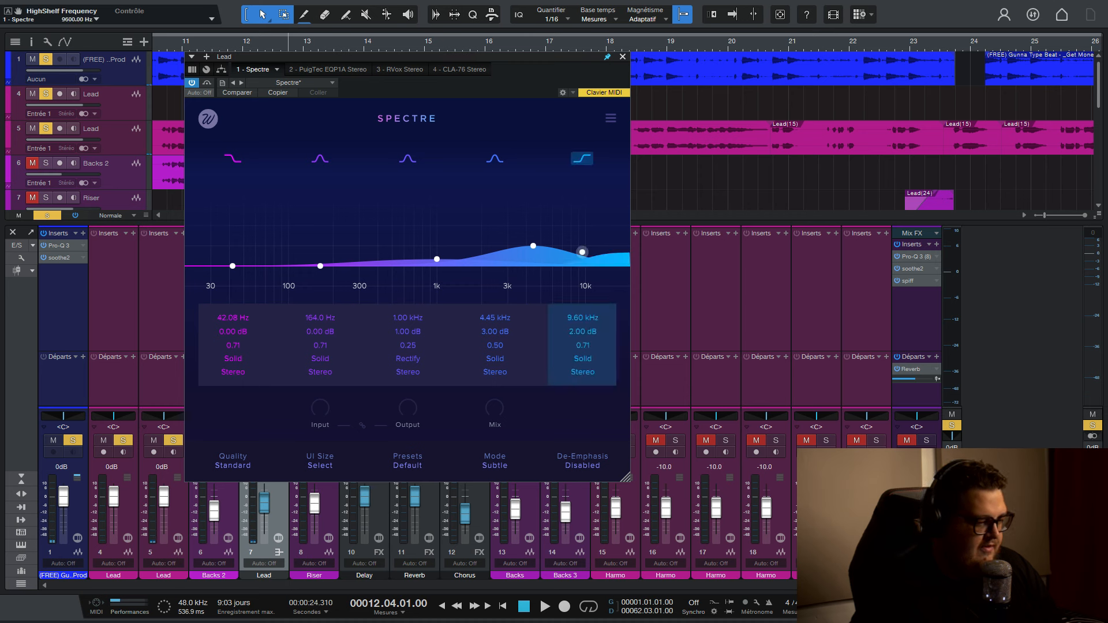
left_click_drag(582, 253, 586, 252)
left_click_drag(583, 313, 583, 318)
double_click(583, 318)
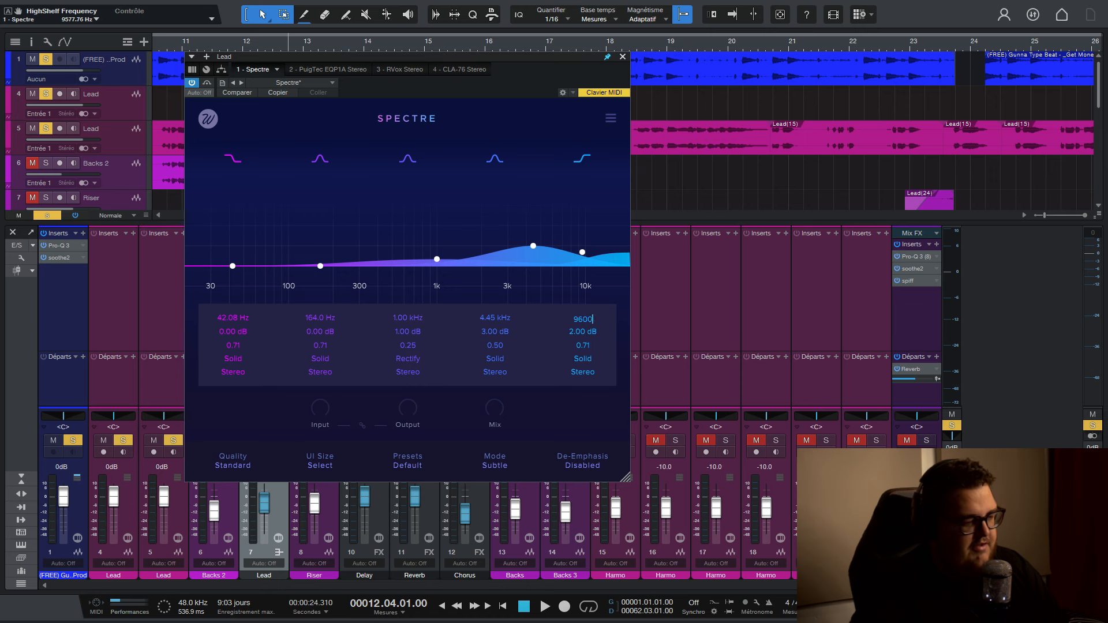
type("960")
key("Return")
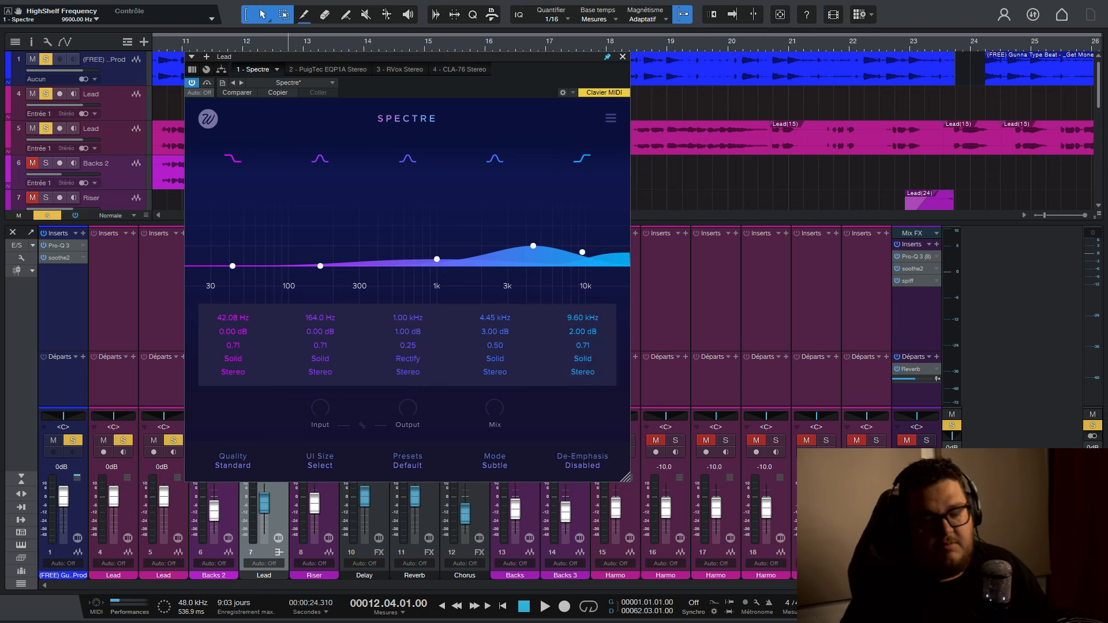
- Audition the 9.60 kHz high shelf at 12.00 dB and return its gain to 2.00 dB
left_click_drag(582, 253, 582, 186)
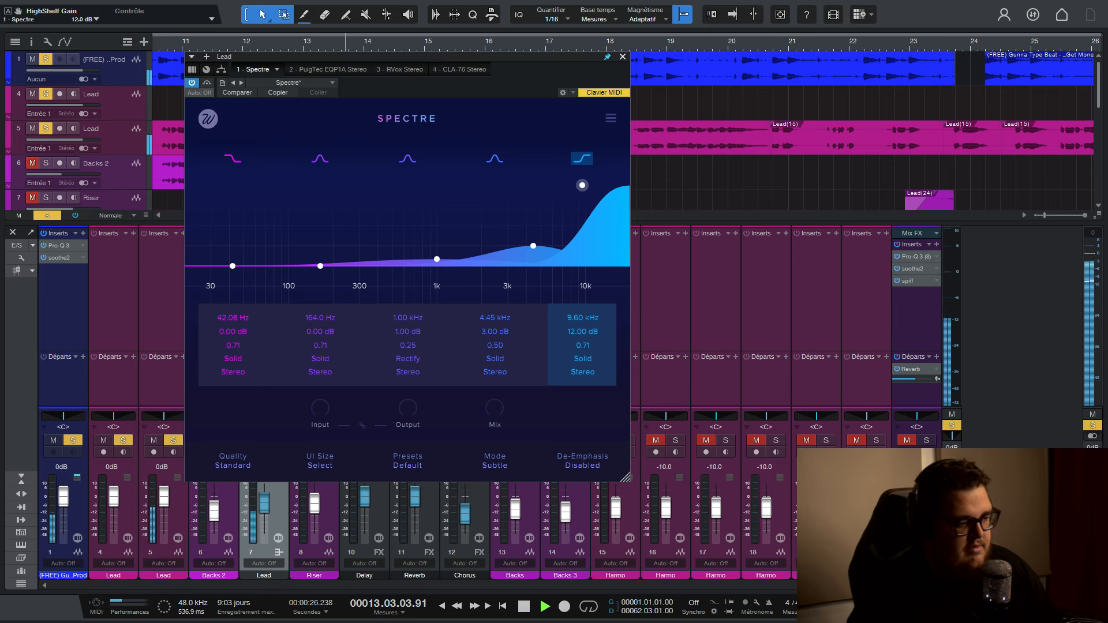
key("space")
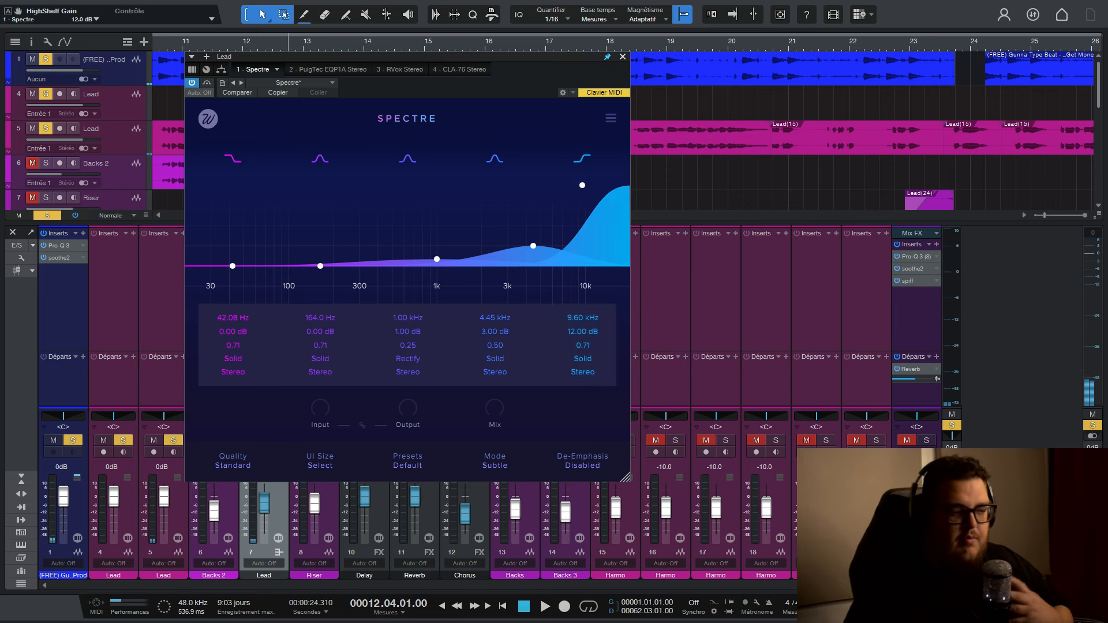
left_click_drag(582, 185, 582, 238)
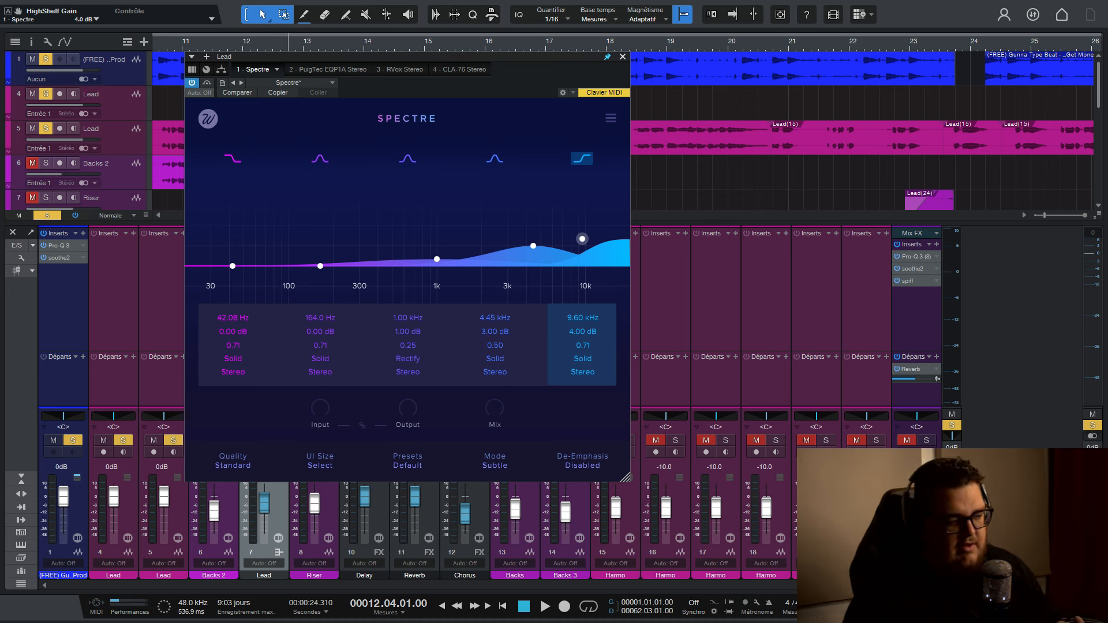
left_click_drag(582, 238, 582, 252)
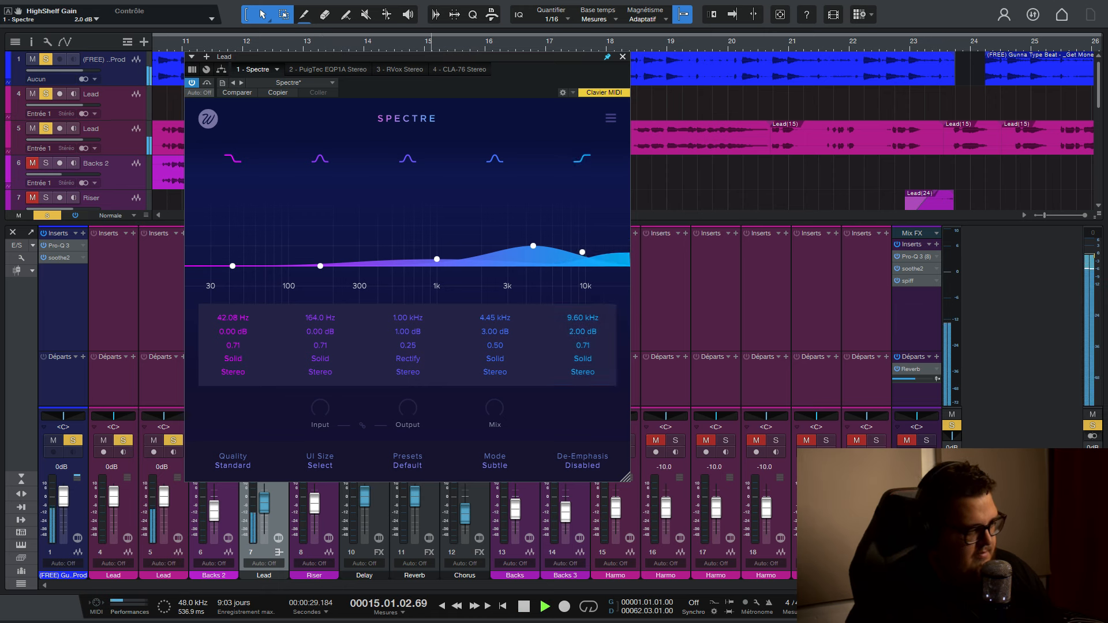
key("space")
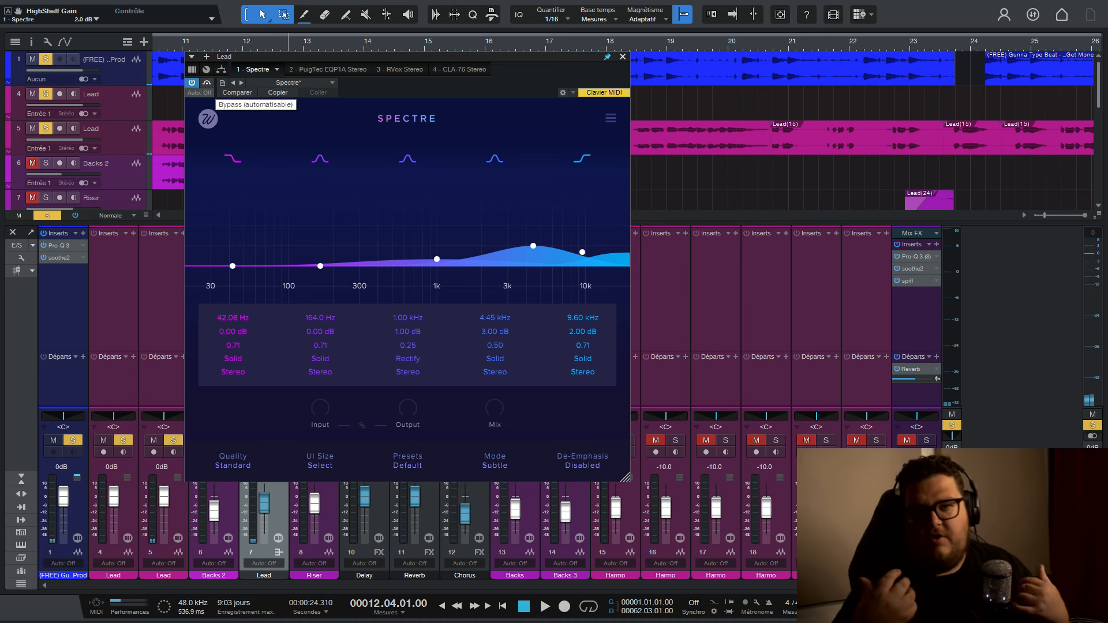
- Compare the lead vocal with Spectre bypassed and active during playback
key("space")
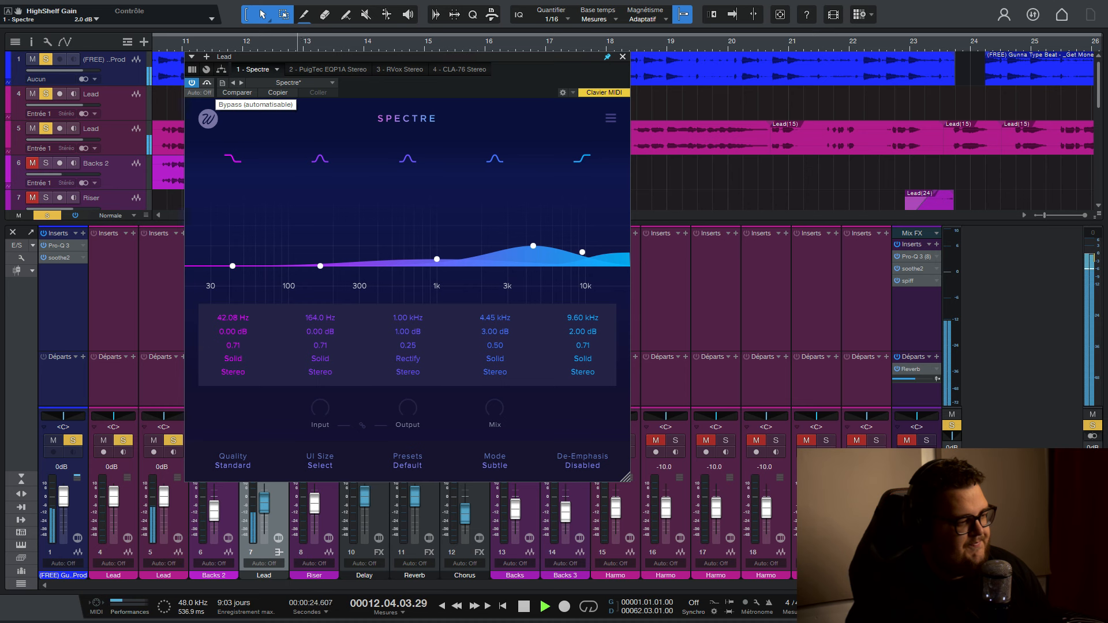
left_click(206, 83)
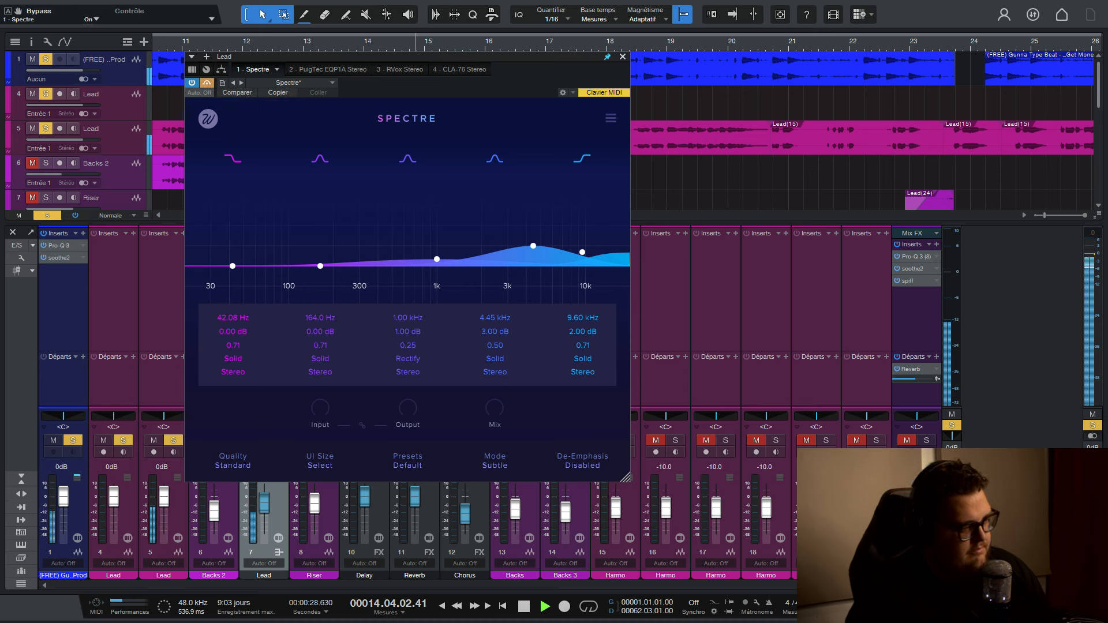
left_click(206, 83)
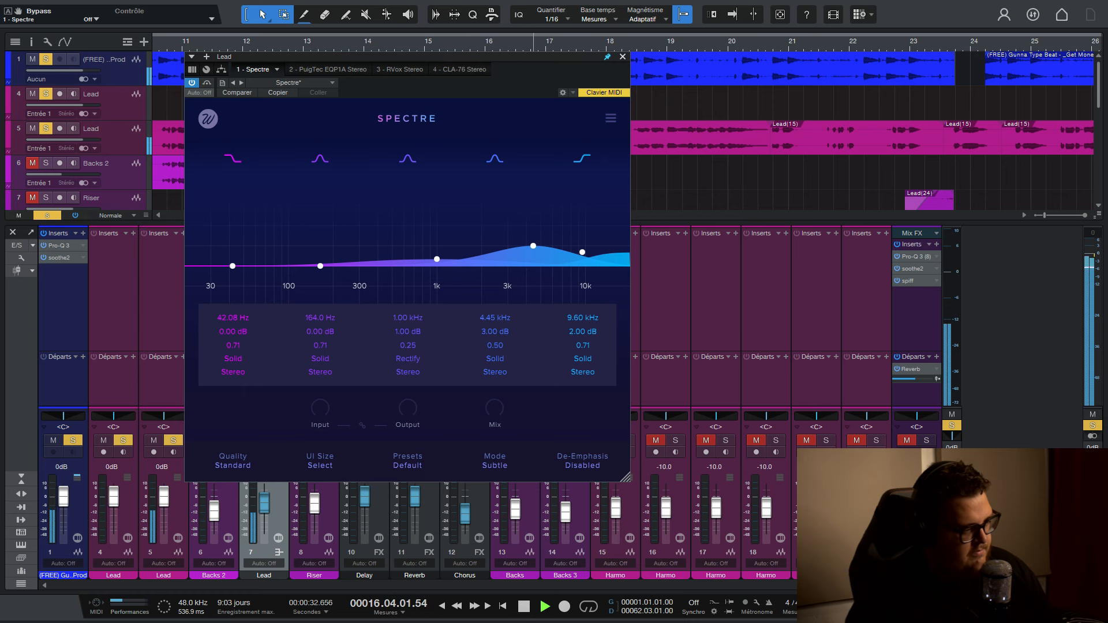
key("space")
- Close Spectre and show the Lead channel's PuigTec EQP1A together with EQ Curve Analyzer 2
left_click(623, 57)
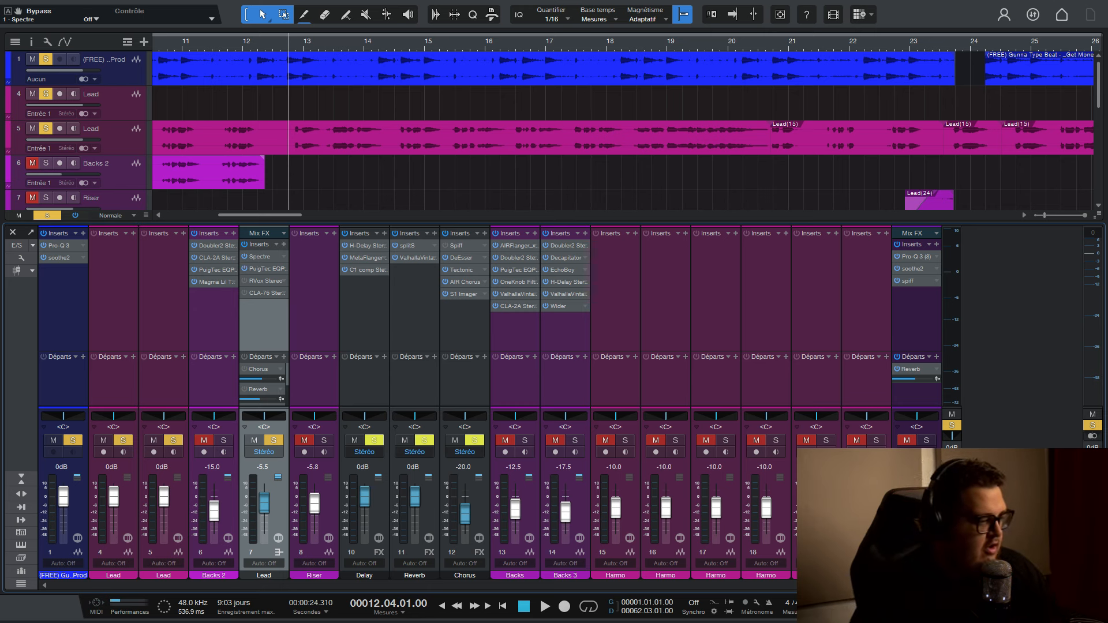
left_click_drag(680, 82, 310, 101)
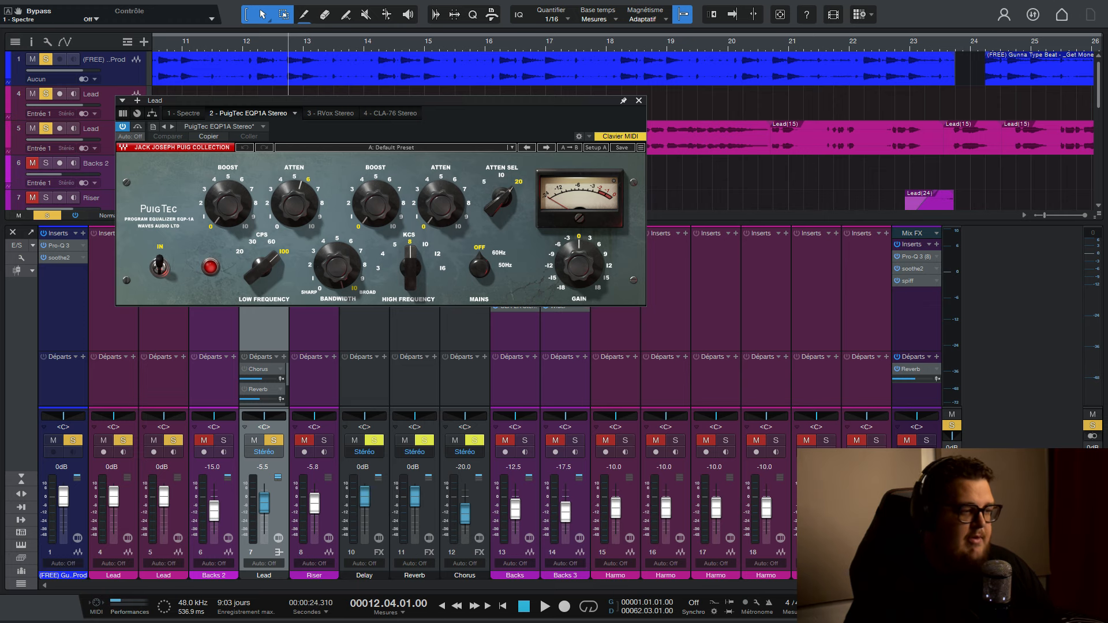
left_click_drag(310, 100, 541, 58)
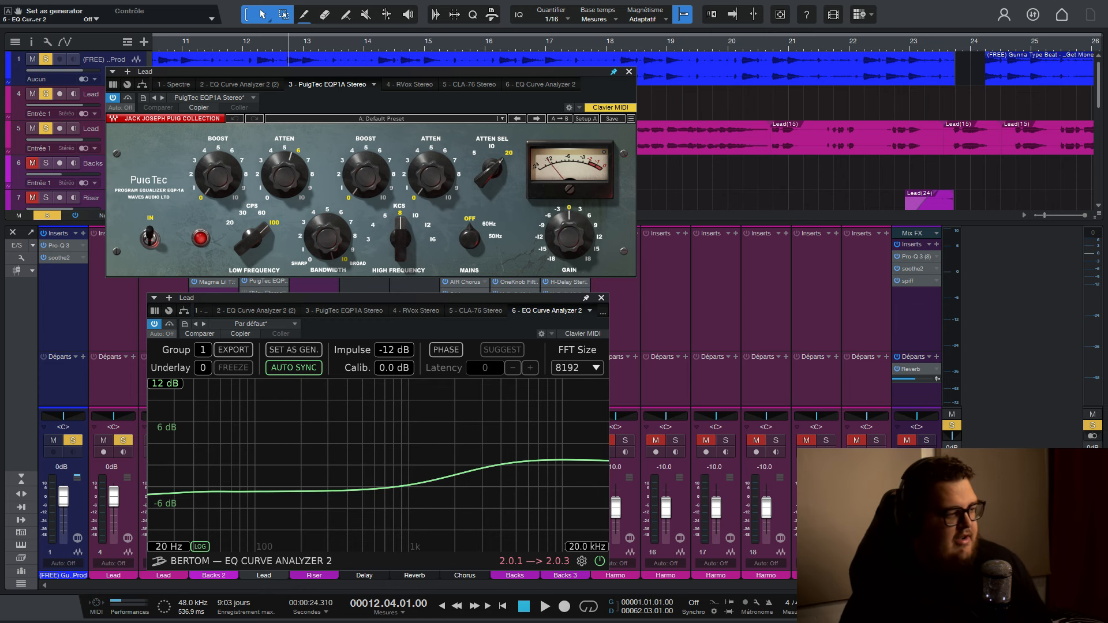
- Try the PuigTec's low-frequency Atten at 0 and output Gain at -1.0 dB, and restore the attenuation to 5.5
mouse_move(285, 176)
left_mouse_down()
mouse_move(285, 167)
mouse_move(285, 197)
left_mouse_up()
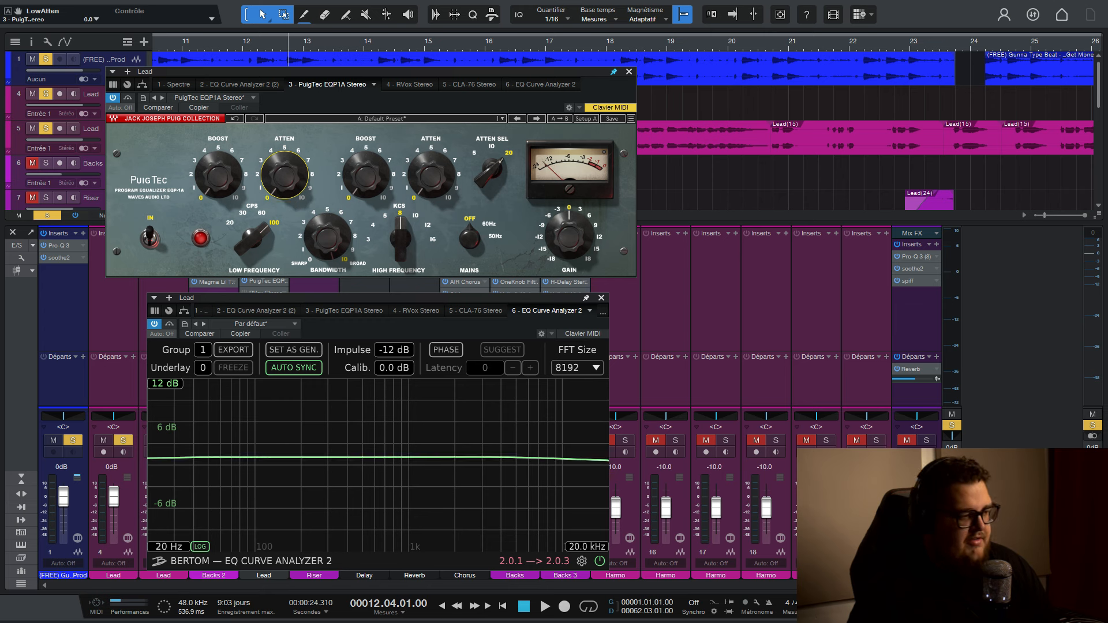
left_click_drag(569, 236, 570, 241)
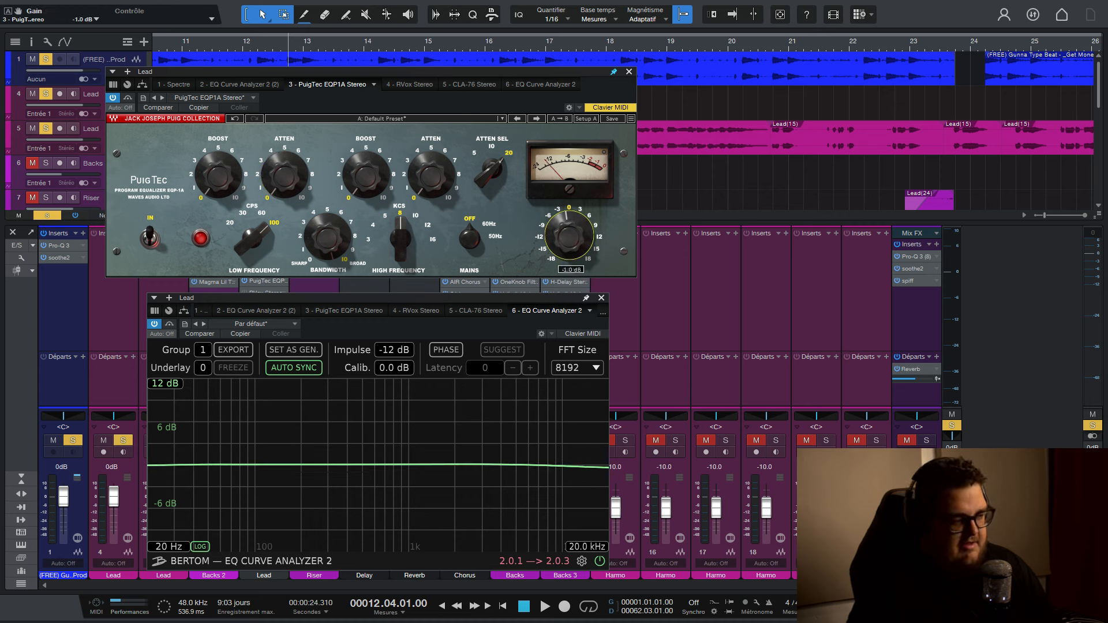
key("Return")
left_click_drag(285, 173, 285, 149)
key("ctrl+z")
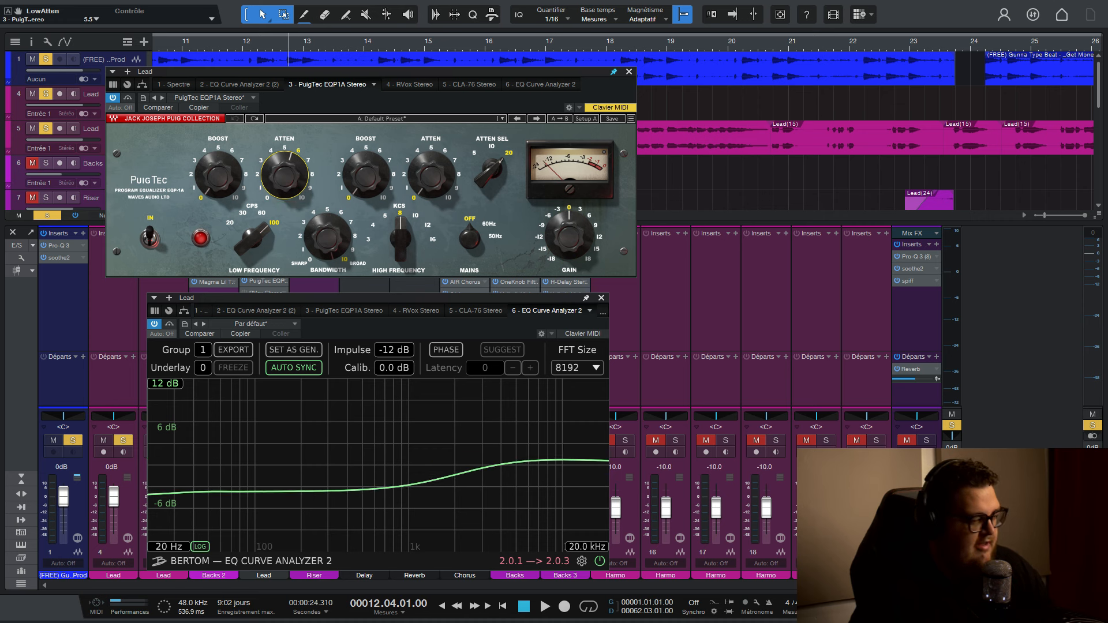
- Remove both EQ Curve Analyzer 2 inserts from the Lead channel and reopen its PuigTec EQP1A
key("Escape")
key("Escape")
right_click(280, 317)
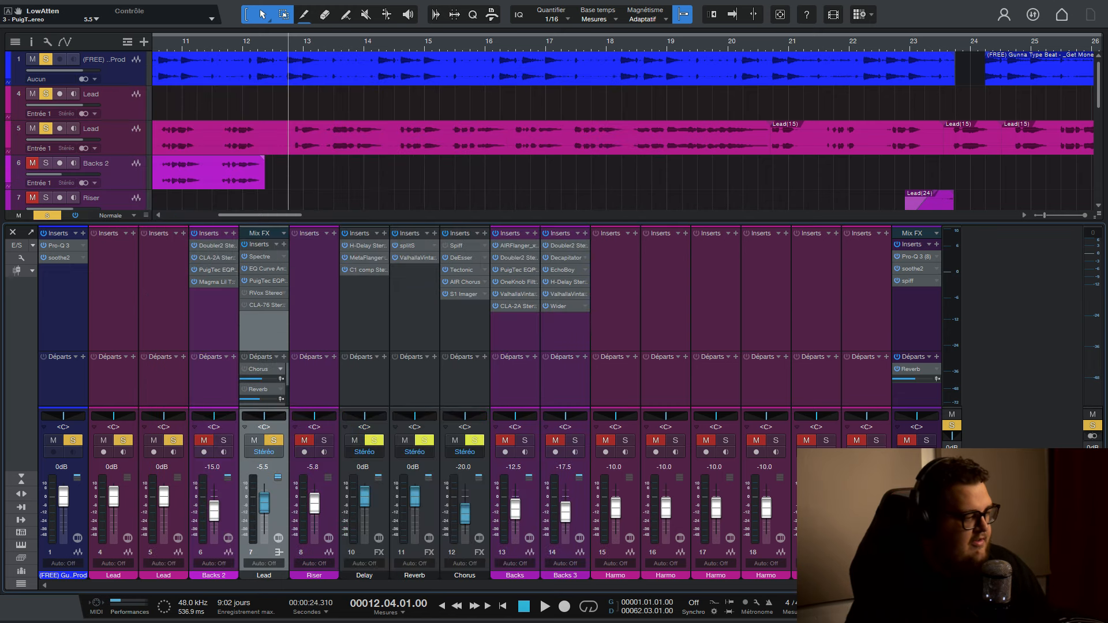
left_click(306, 449)
right_click(280, 270)
left_click(306, 393)
left_click(266, 268)
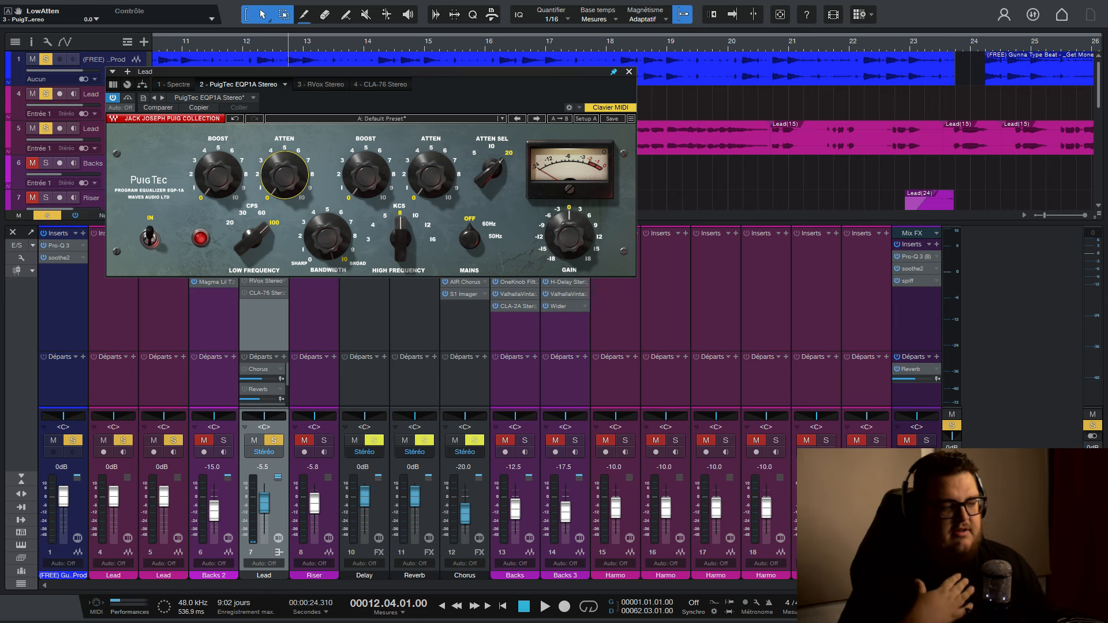
- Audition the lead vocal with the PuigTec's low-frequency Atten raised from 6.0 up to 6.9
key("space")
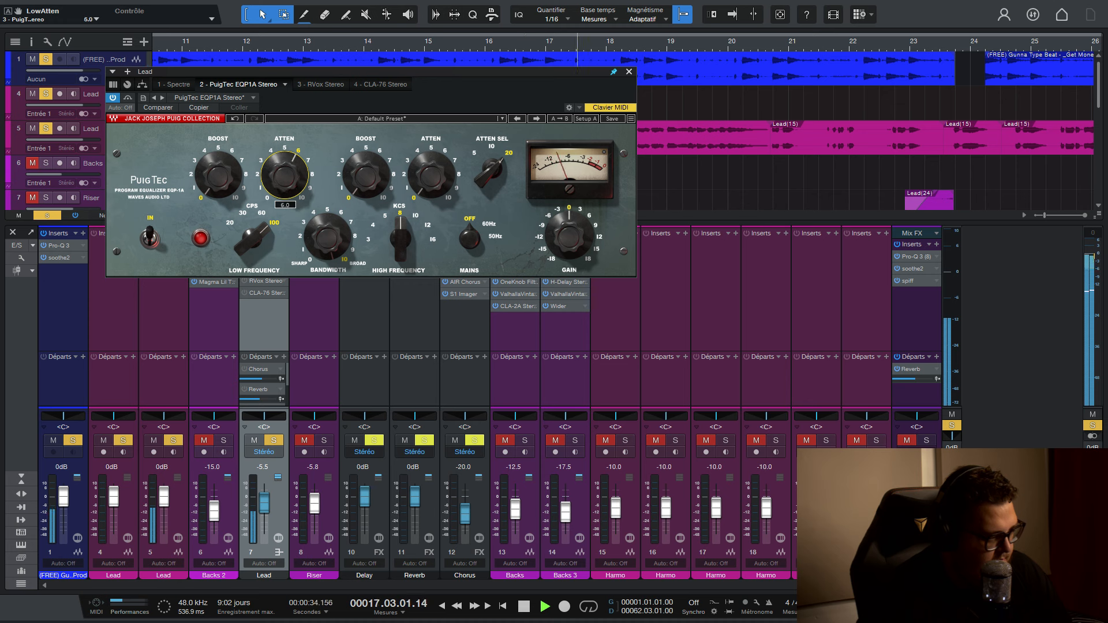
left_click_drag(284, 175, 284, 159)
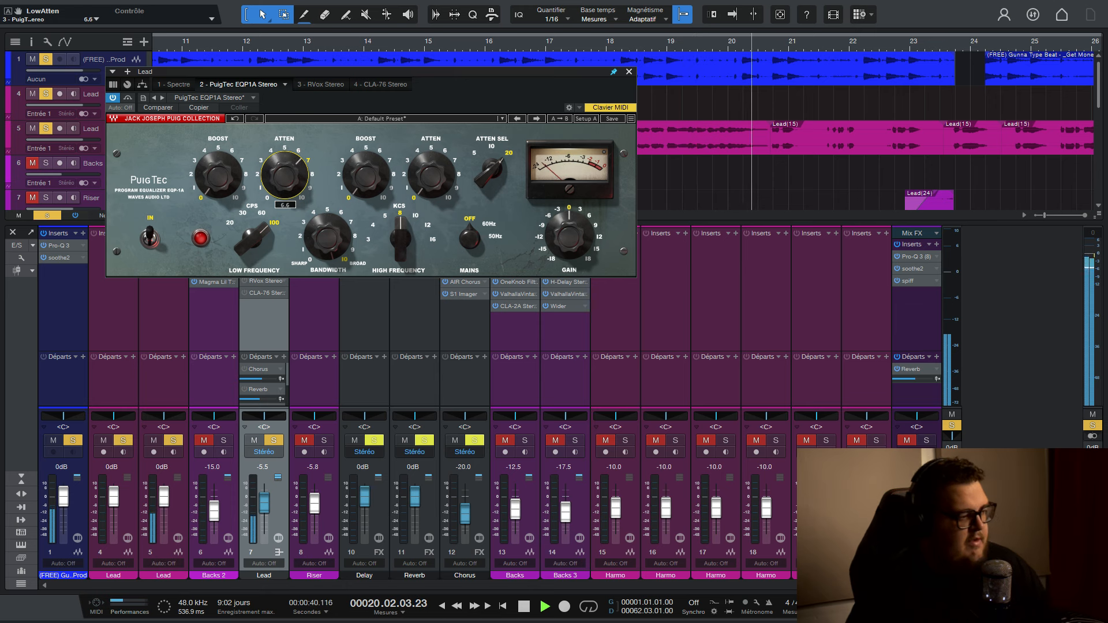
key("space")
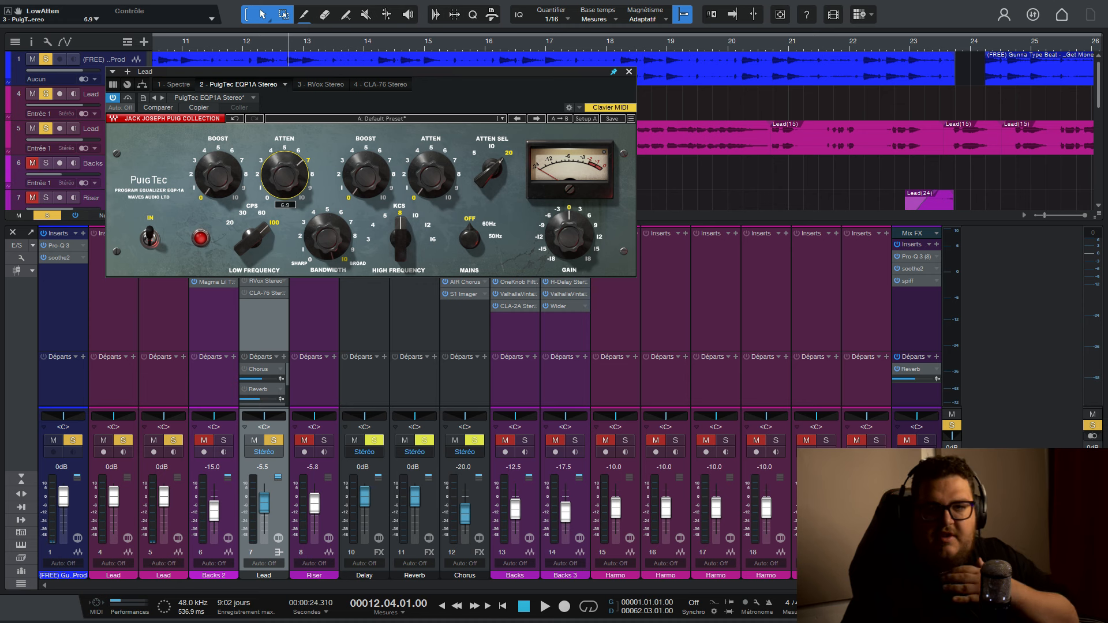
- Mute the instrumental during playback, try the low-frequency Atten at 8.0, and restore it to 5.5
key("space")
key("Down")
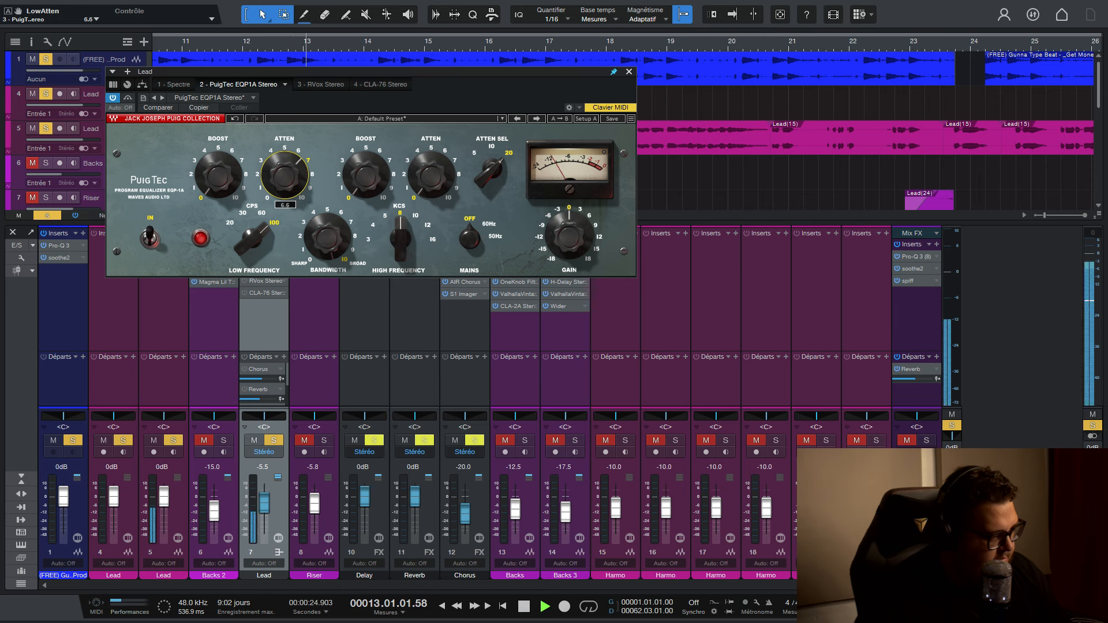
left_click(53, 440)
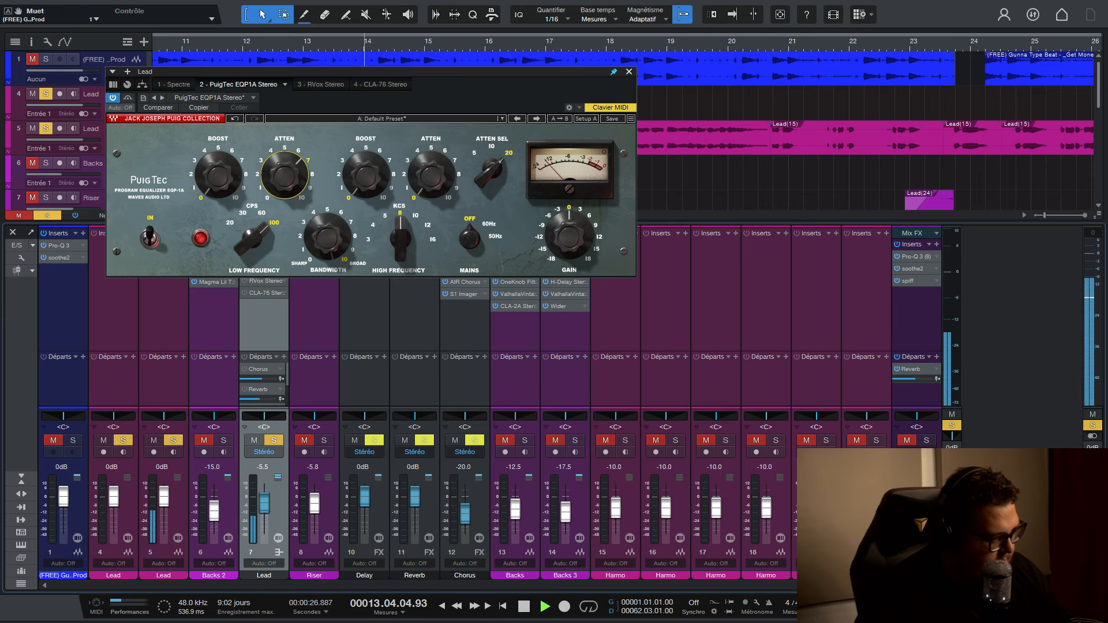
left_click_drag(284, 176, 285, 166)
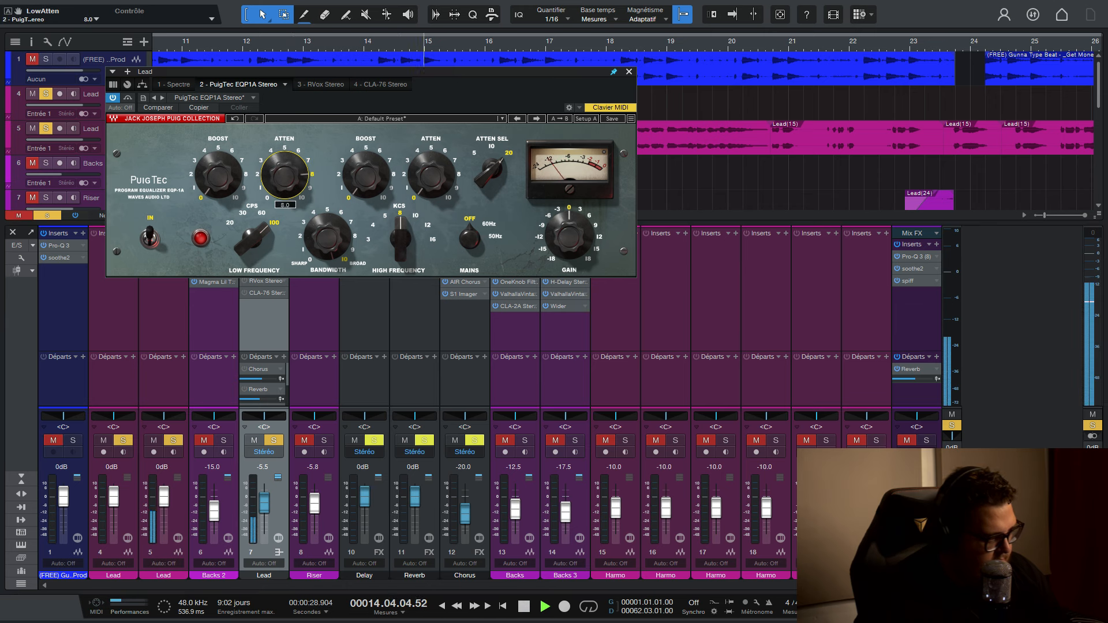
left_click_drag(285, 176, 285, 197)
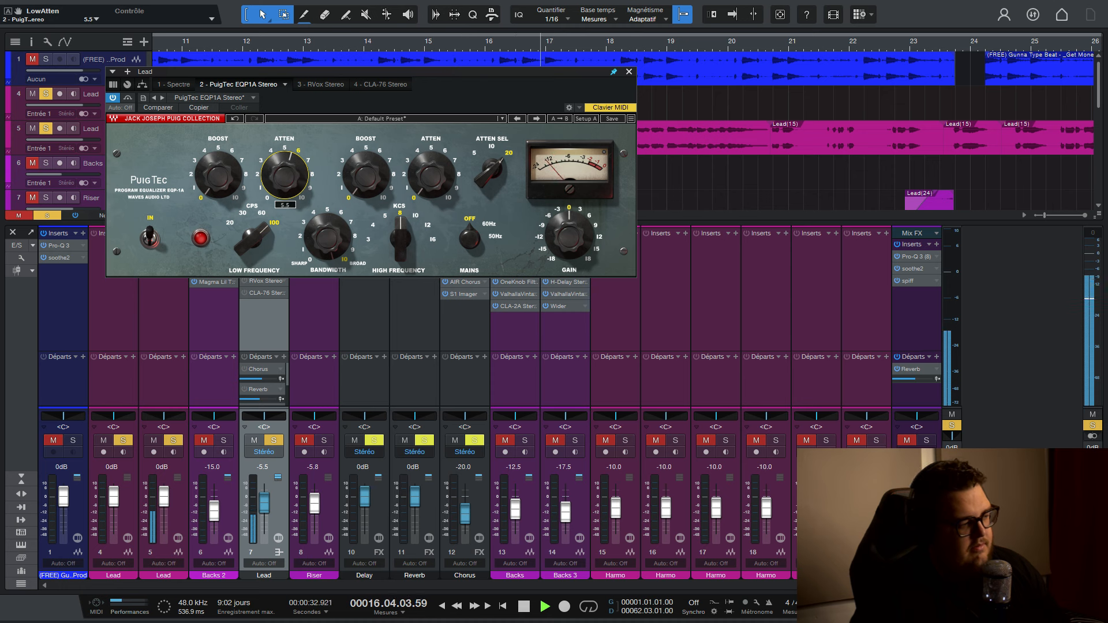
key("space")
left_click(234, 118)
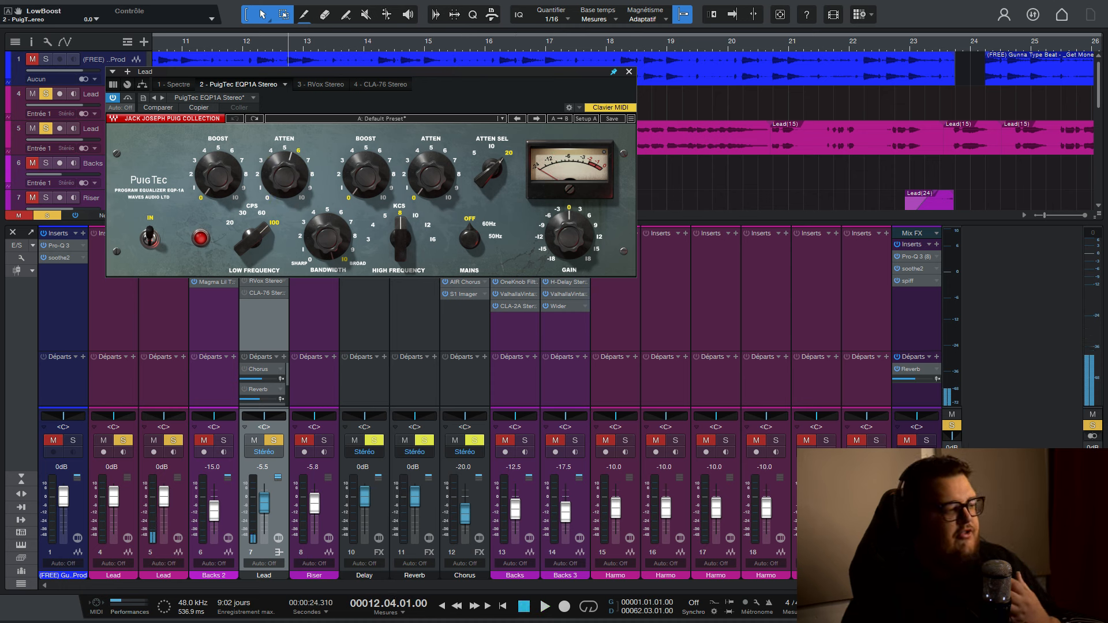
mouse_move(284, 175)
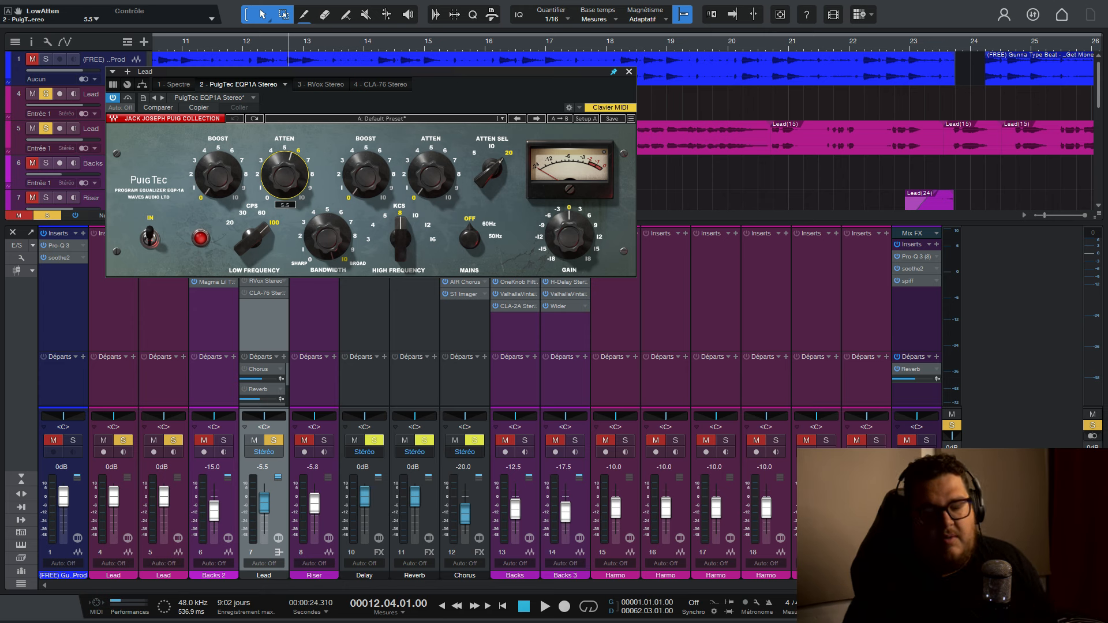
- Unmute the instrumental, compare the lead vocal with PuigTec bypassed and active, and close the plug-in
key("shift+s")
key("shift+m")
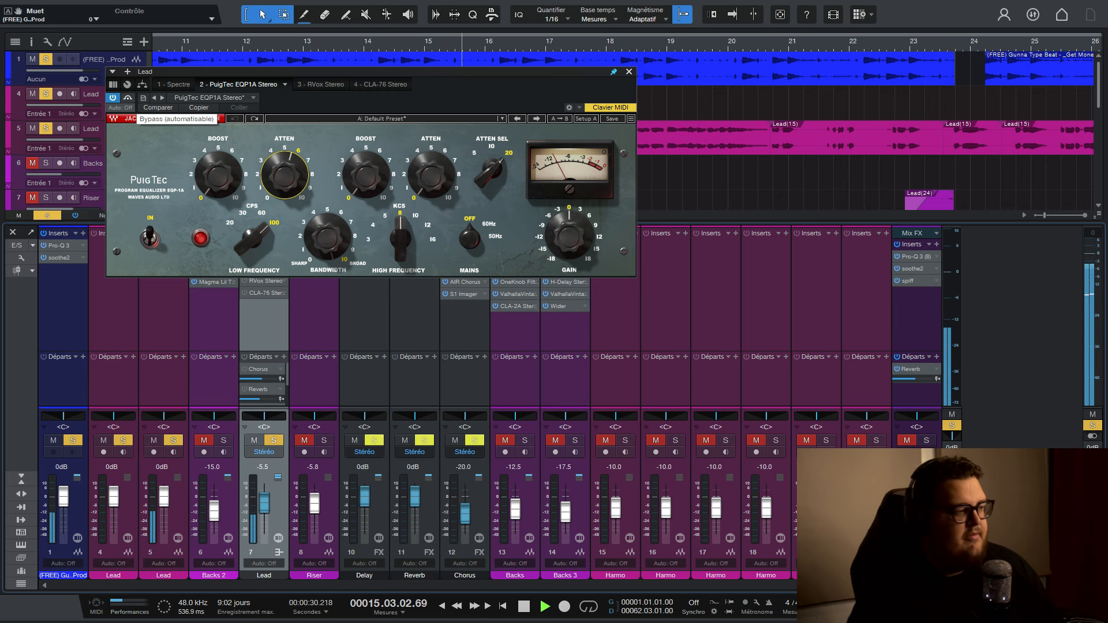
left_click(128, 97)
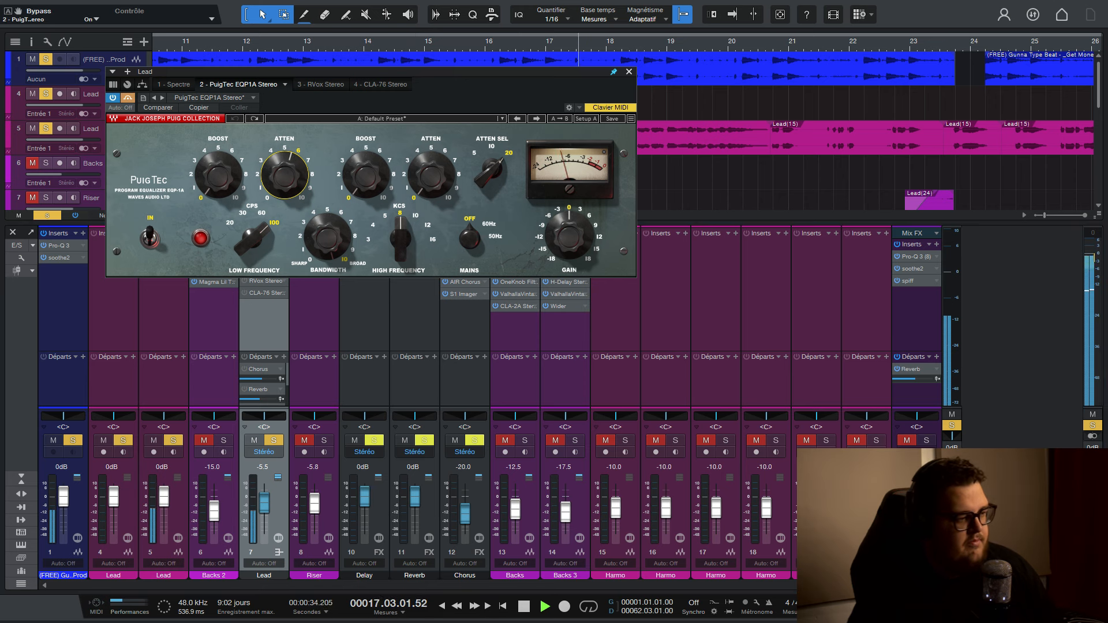
key("space")
left_click(128, 98)
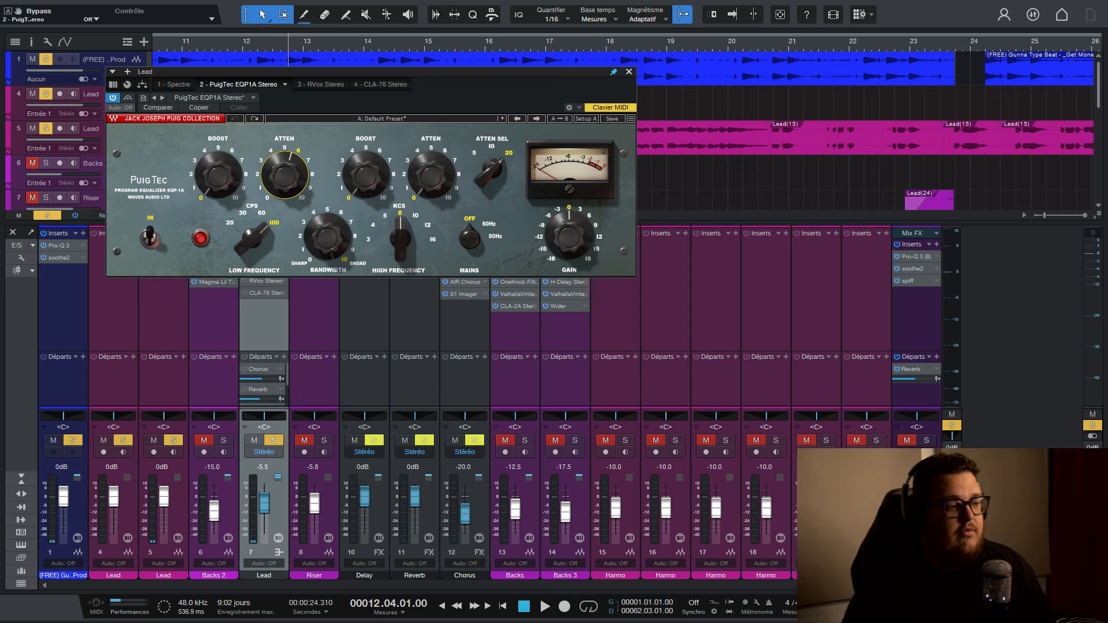
left_click(630, 72)
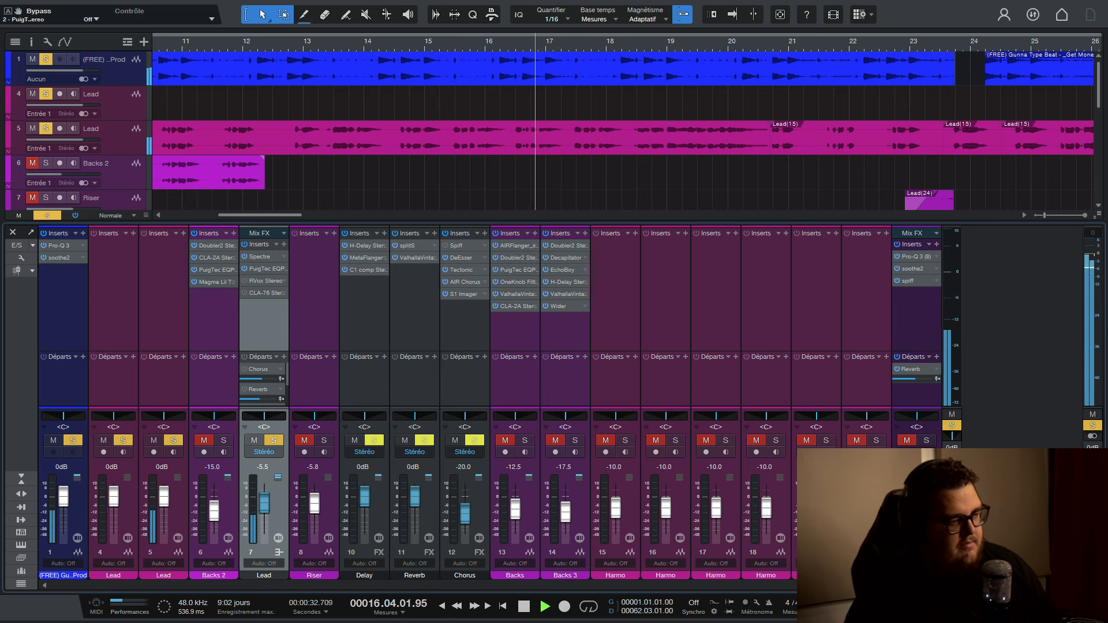
key("space")
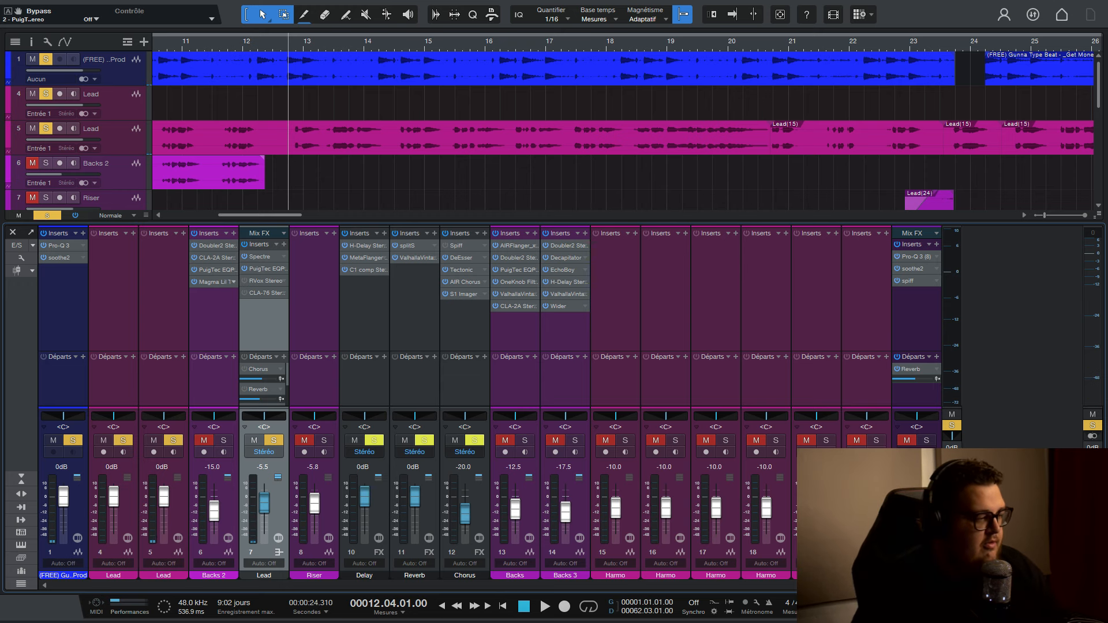
- Open the Lead channel's RVox and play the lead vocal to check its compression
double_click(266, 281)
left_click_drag(953, 22, 209, 141)
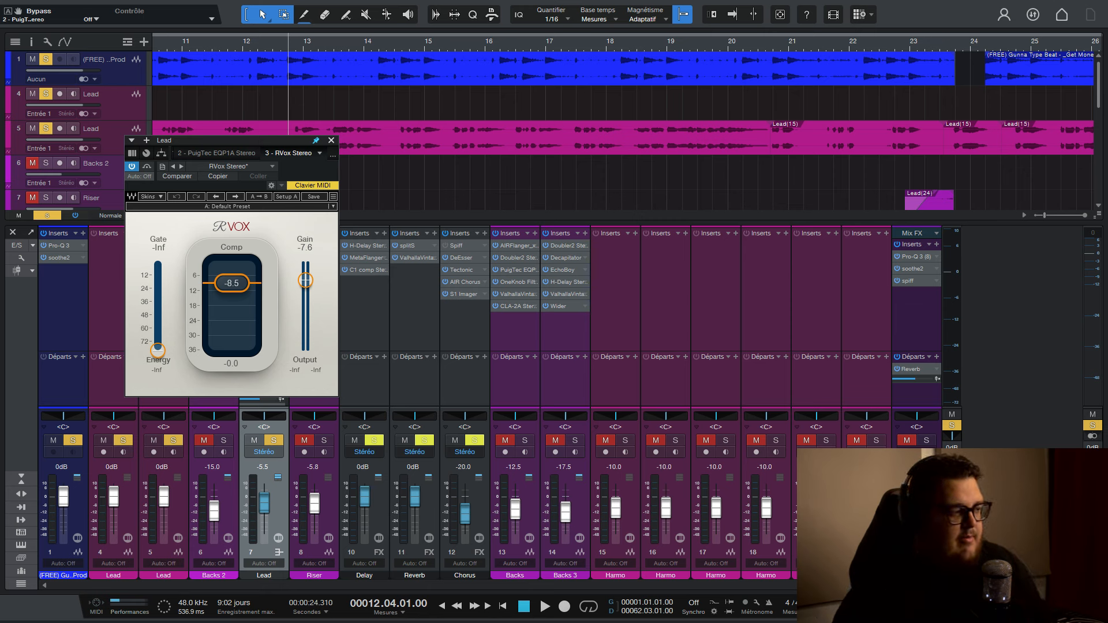
key("space")
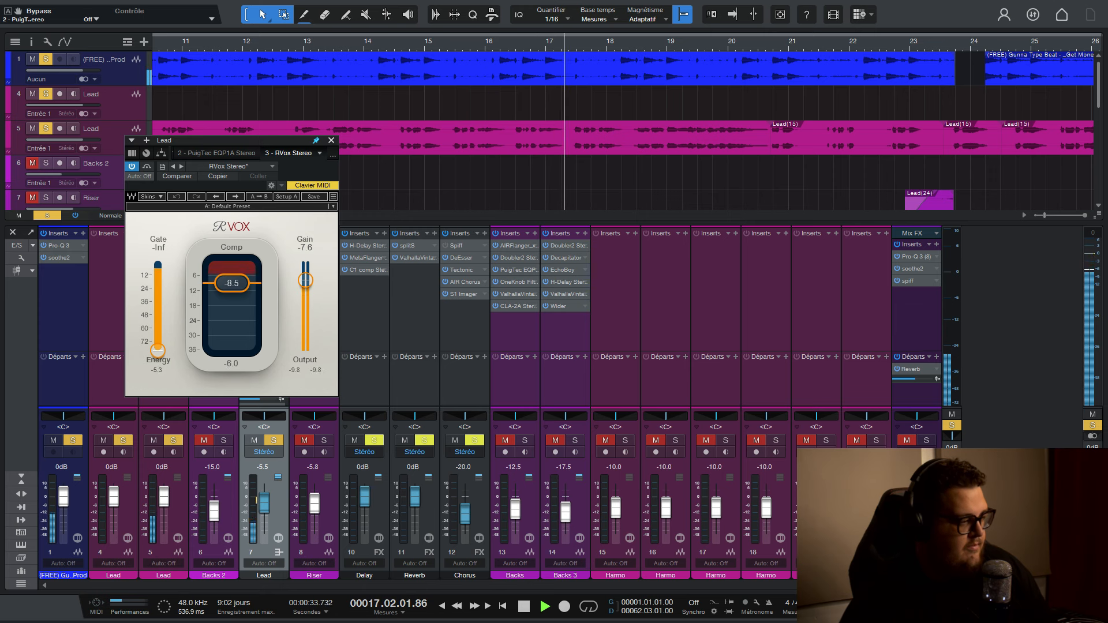
key("space")
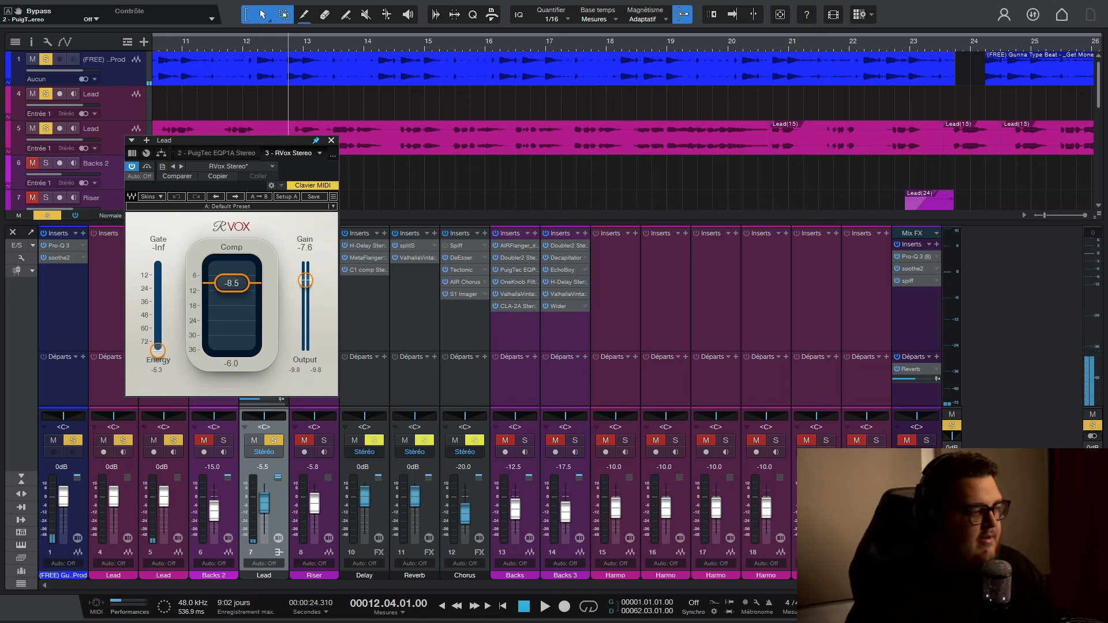
- Enlarge the Lead track 5 in the arrangement to examine the vocal waveform's dynamics
left_click_drag(297, 141, 291, 206)
scroll(294, 155, "up", 5)
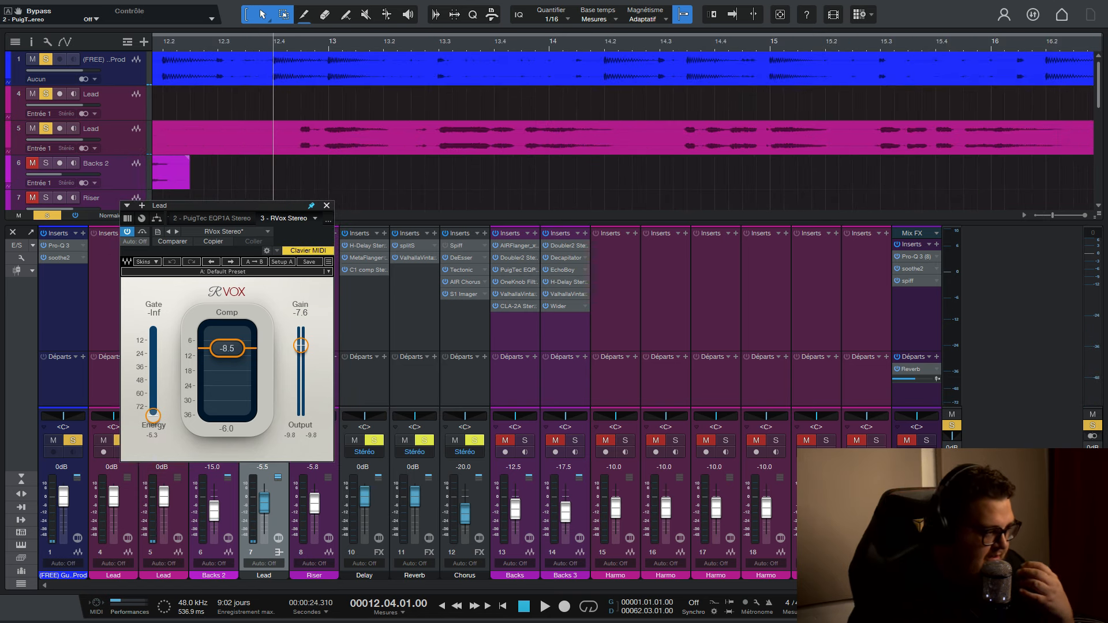
left_click_drag(99, 155, 99, 223)
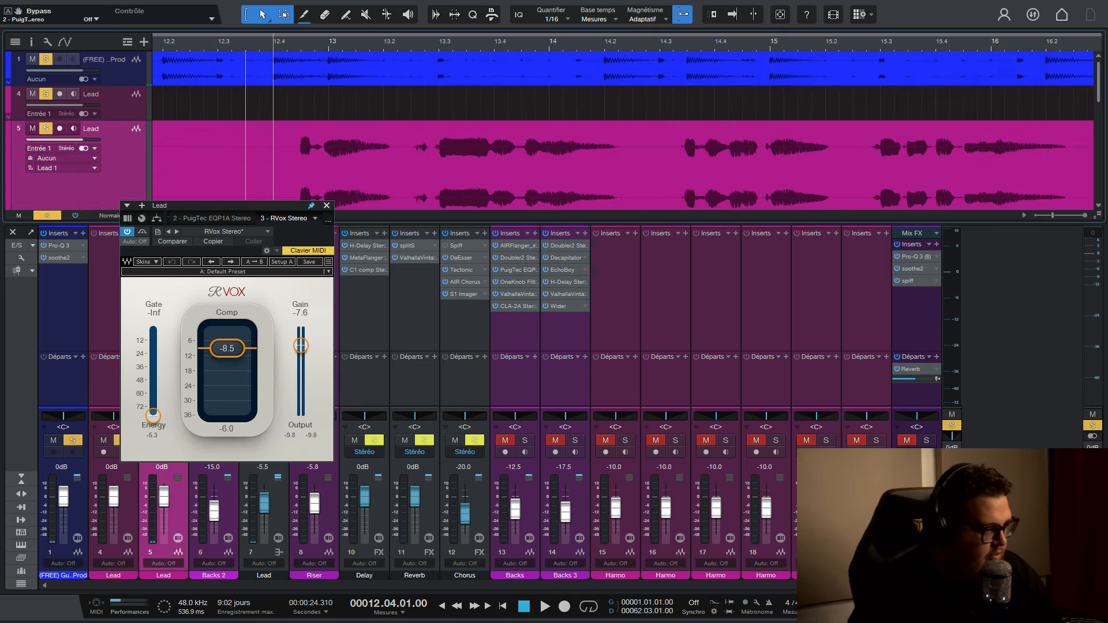
scroll(342, 145, "down", 1)
scroll(493, 168, "down", 4)
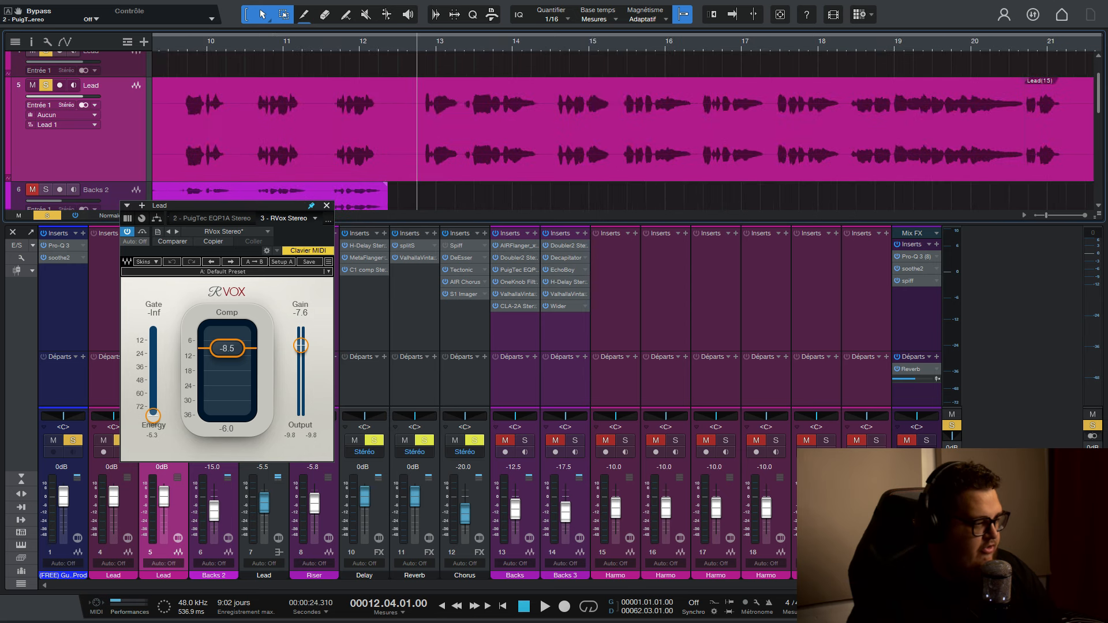
- Close RVox, then activate the Lead channel's CLA-76 insert and open it
left_click(327, 205)
left_click(244, 292)
double_click(266, 293)
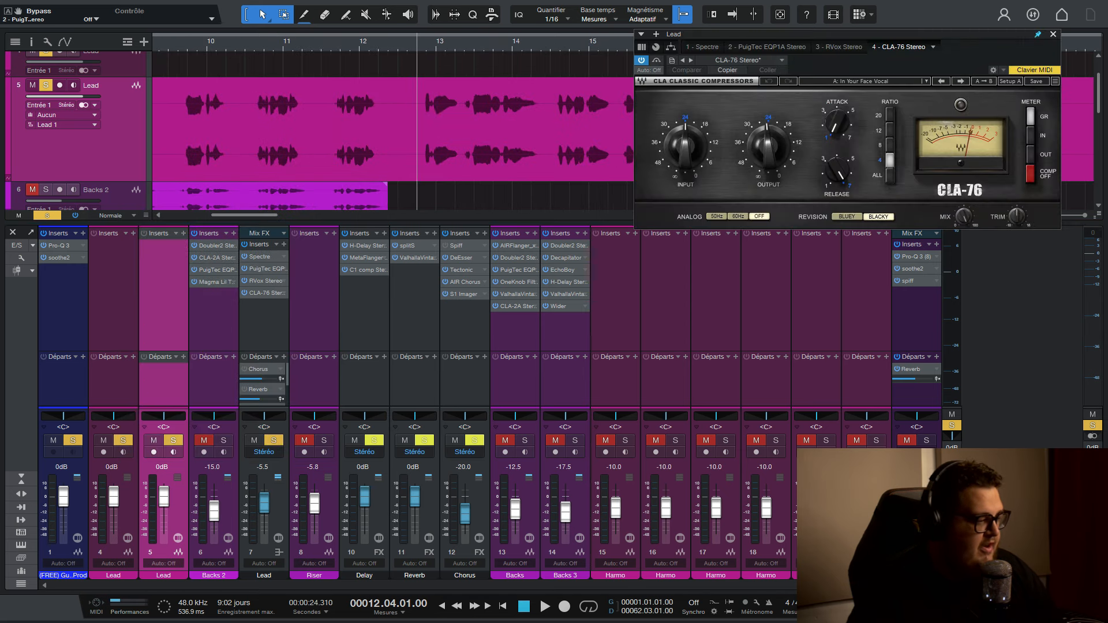
left_click_drag(786, 36, 237, 118)
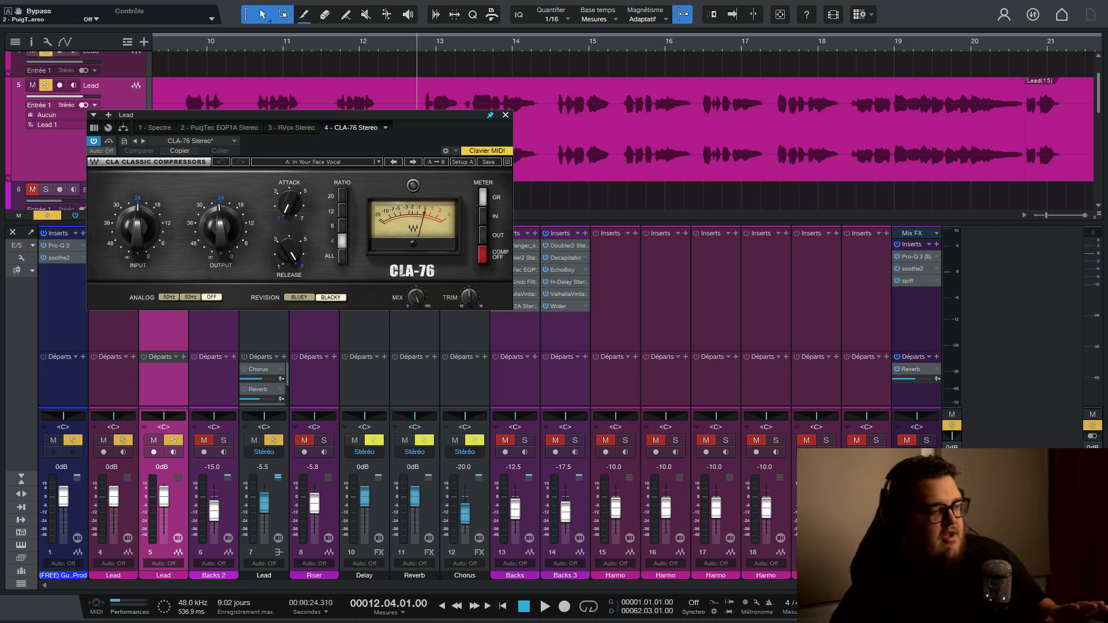
- Review the CLA-76's Attack and Release settings, audition the lead vocal through it, and close the plug-in
mouse_move(289, 202)
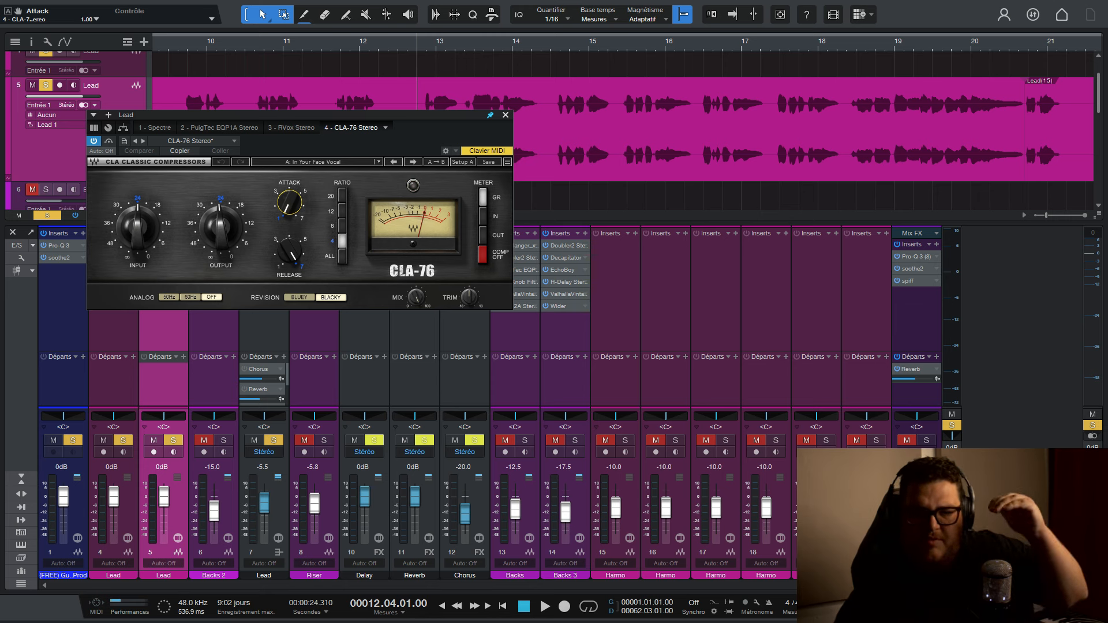
mouse_move(289, 252)
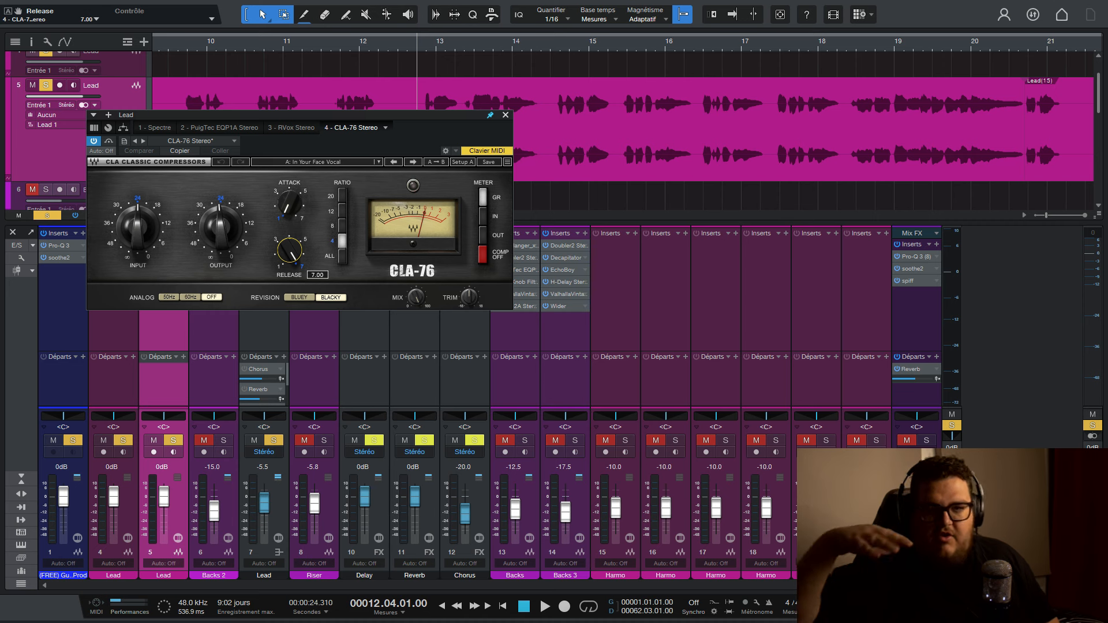
key("space")
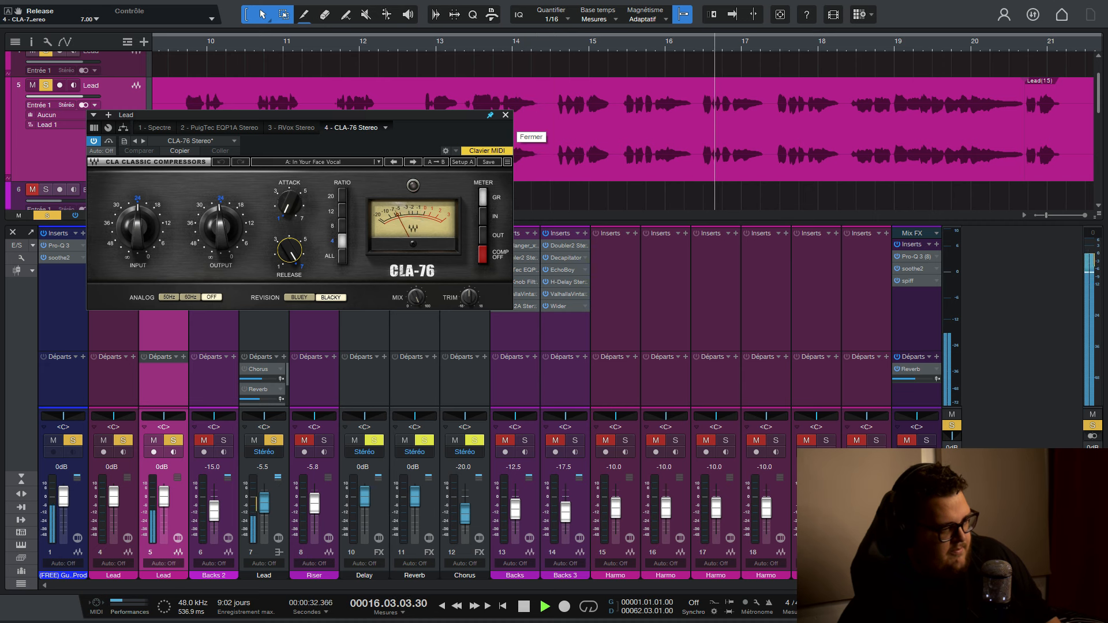
key("space")
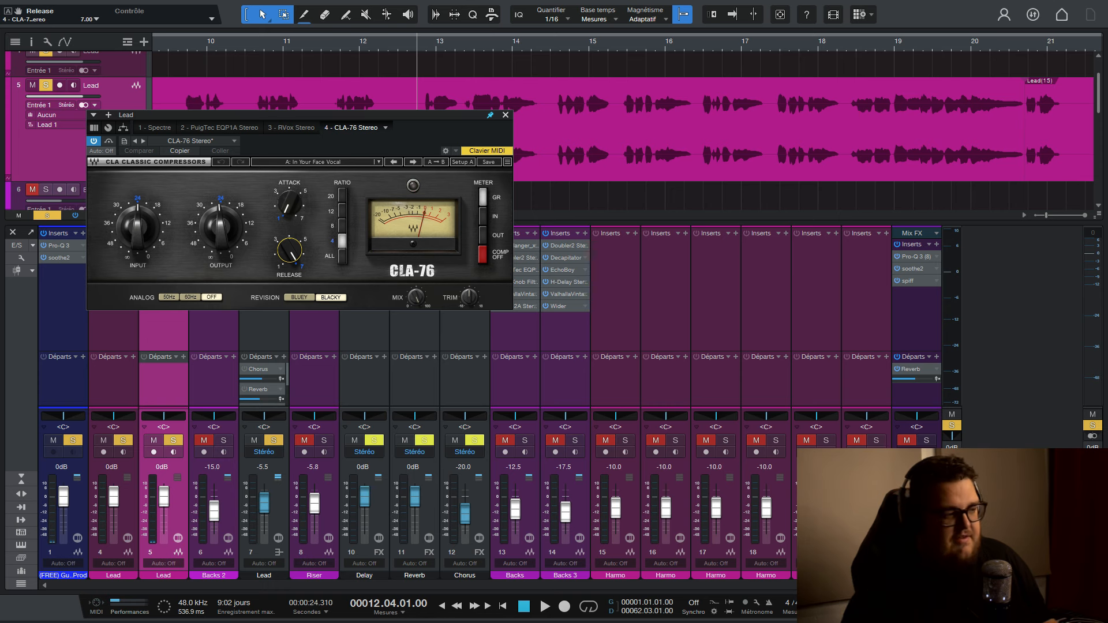
left_click(506, 115)
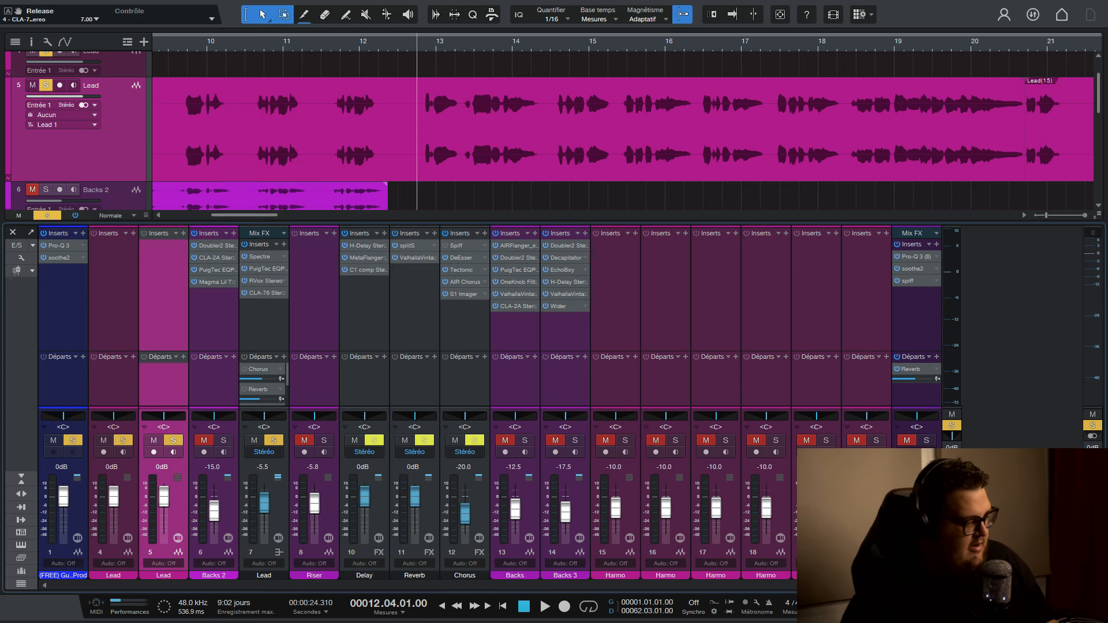
- Mute the instrumental track and locate the handover between the two Lead tracks around bar 36
key("shift+s")
key("shift+m")
key("shift+f")
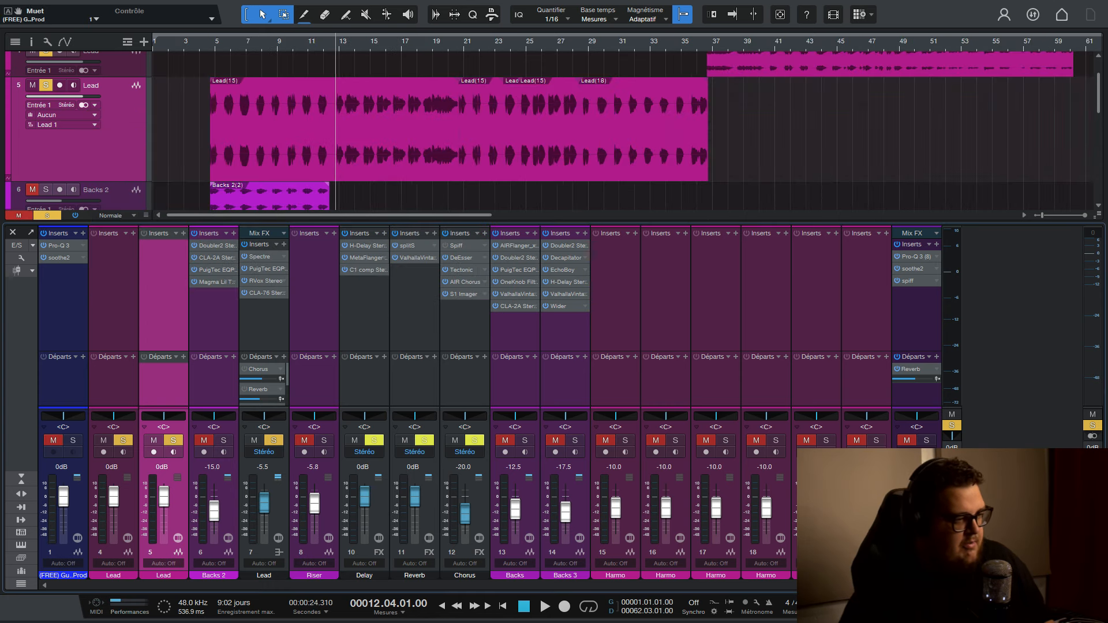
key("e")
scroll(553, 131, "up", 1)
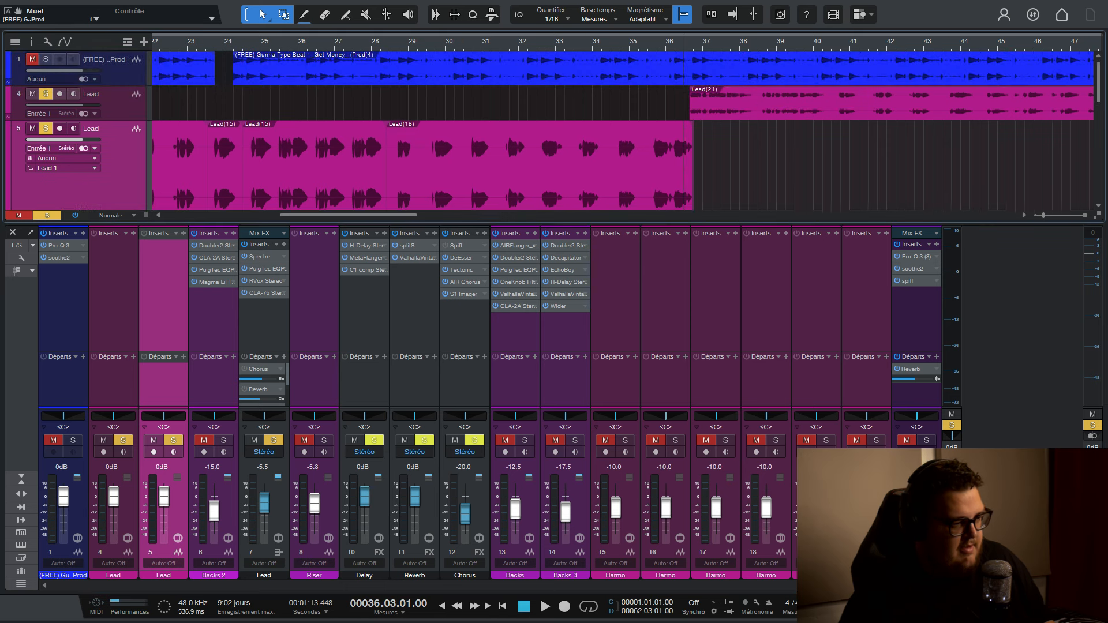
- Play the lead vocals without the instrumental across the handover around bar 36
key("e")
key("space")
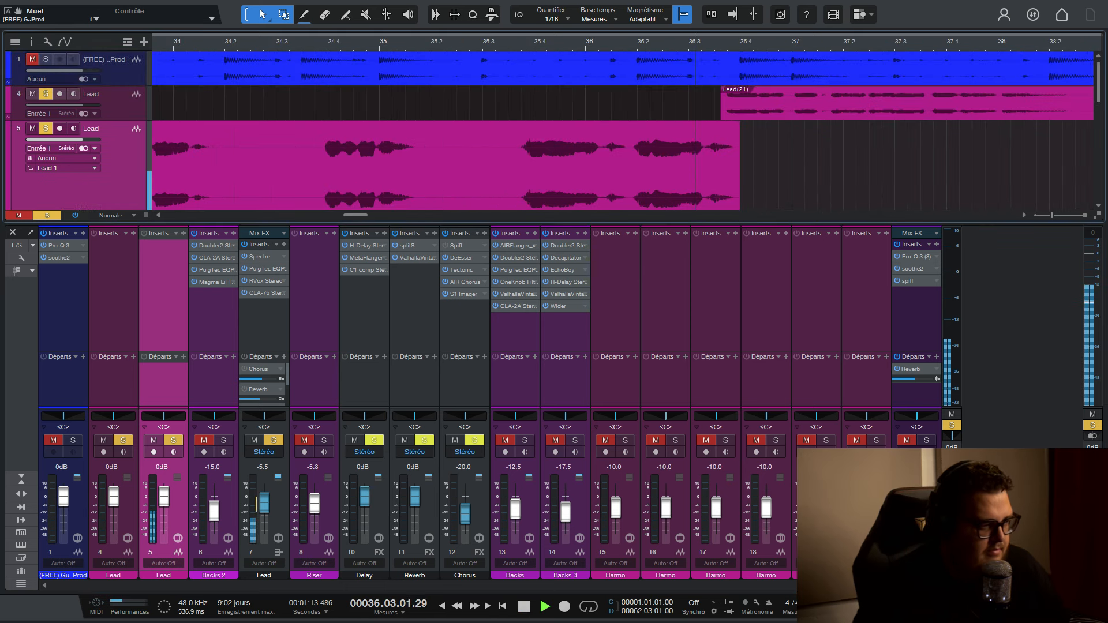
key("w")
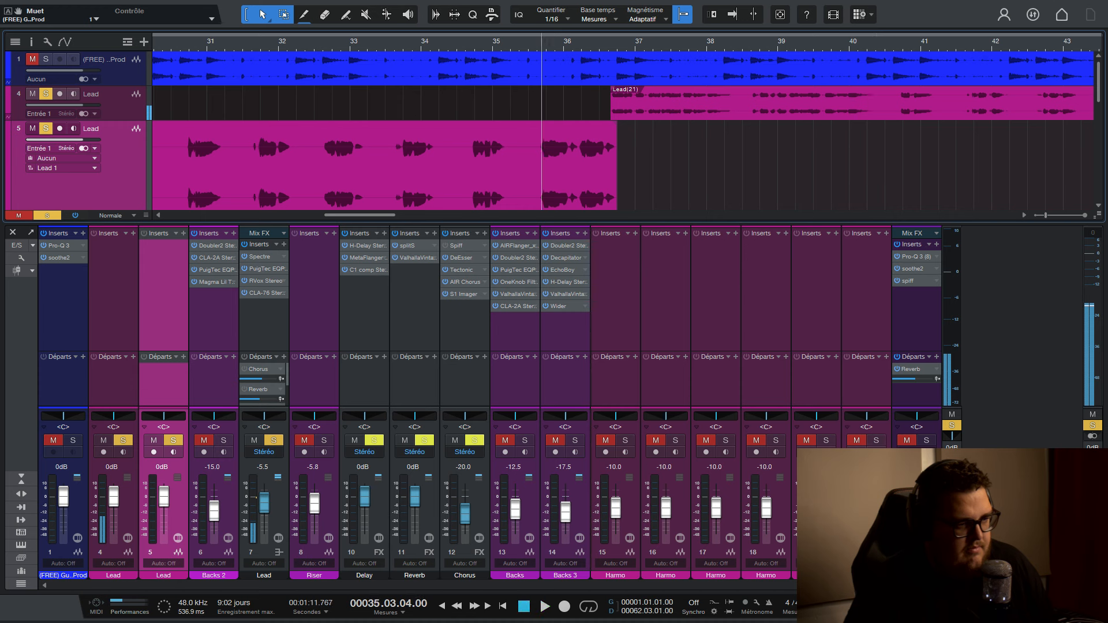
key("space")
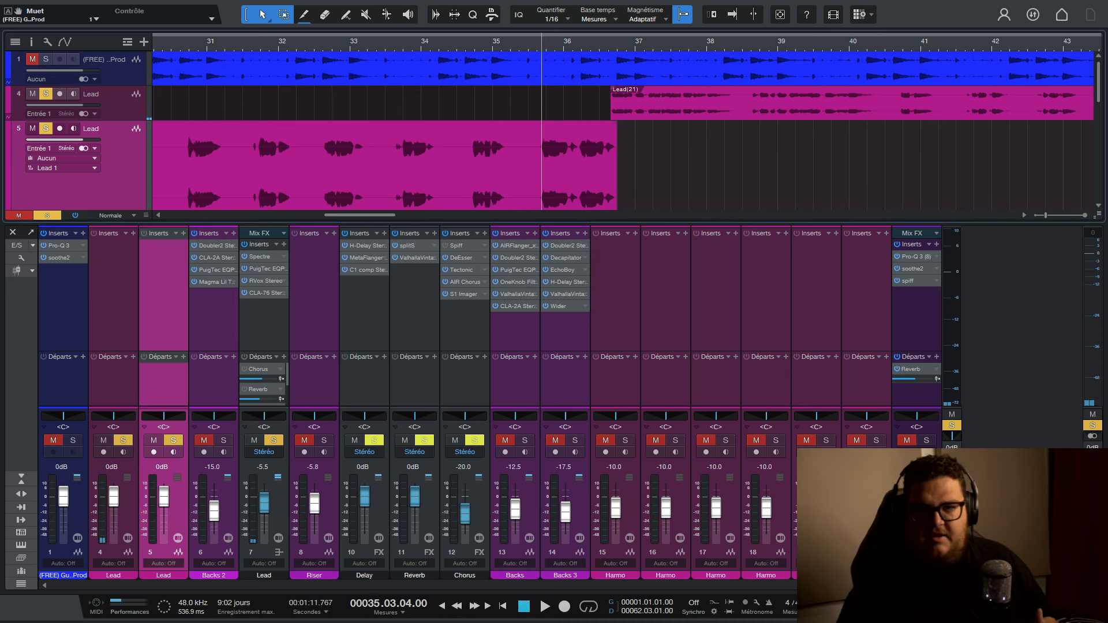
key("m")
key("s")
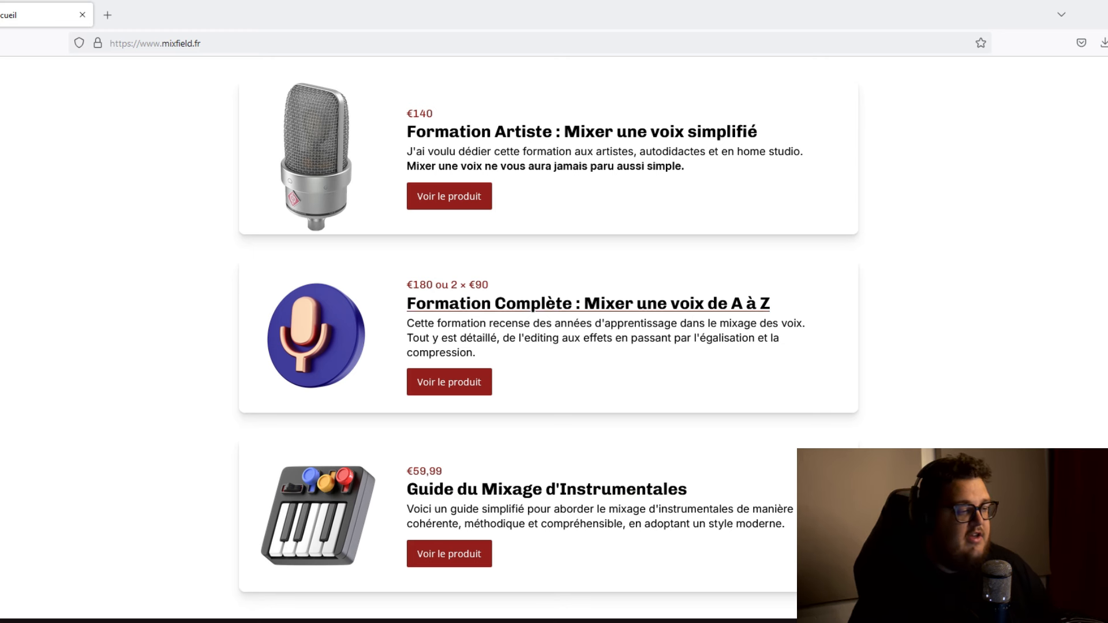
- Open the "Formation Complète : Mixer une voix de A à Z" product page and look through its content down to the course structure
left_click(589, 303)
scroll(555, 312, "down", 8)
scroll(555, 312, "down", 10)
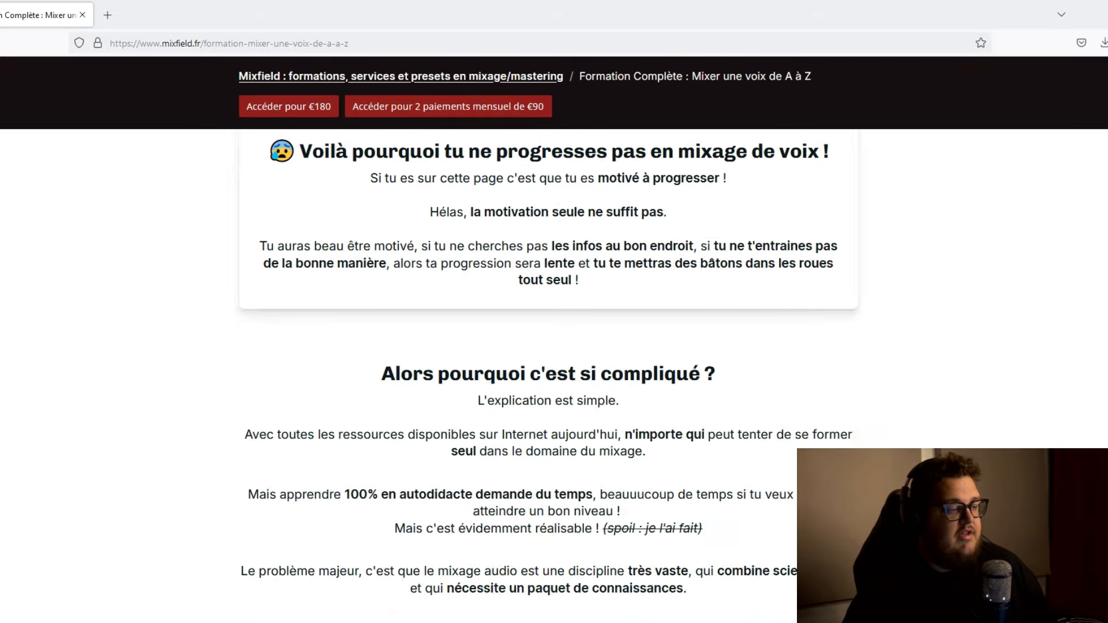
scroll(554, 376, "down", 15)
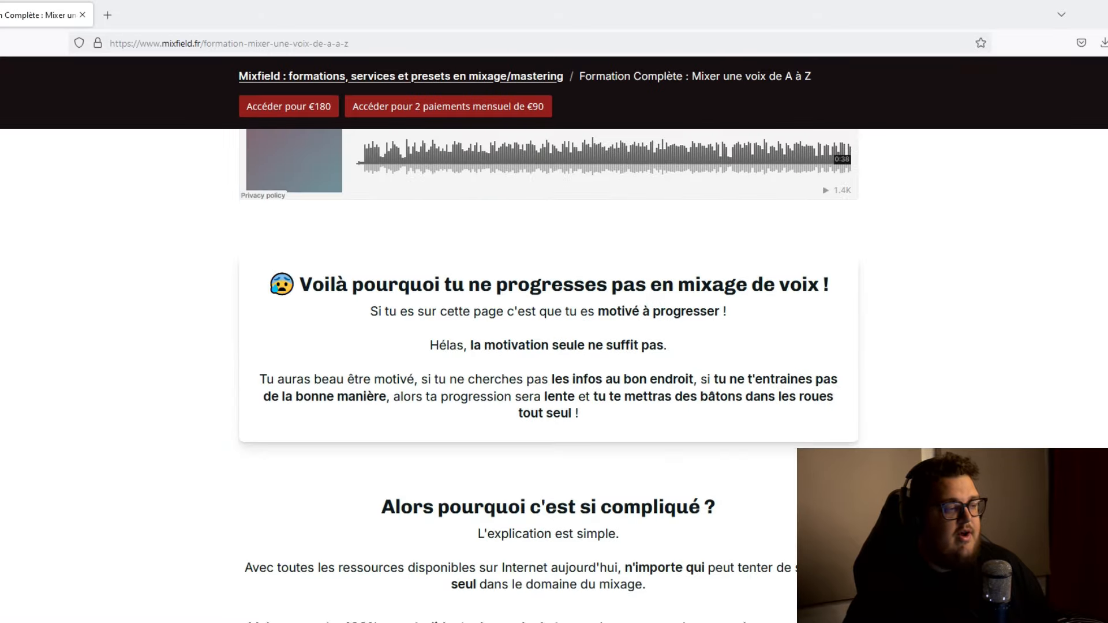
scroll(554, 376, "down", 20)
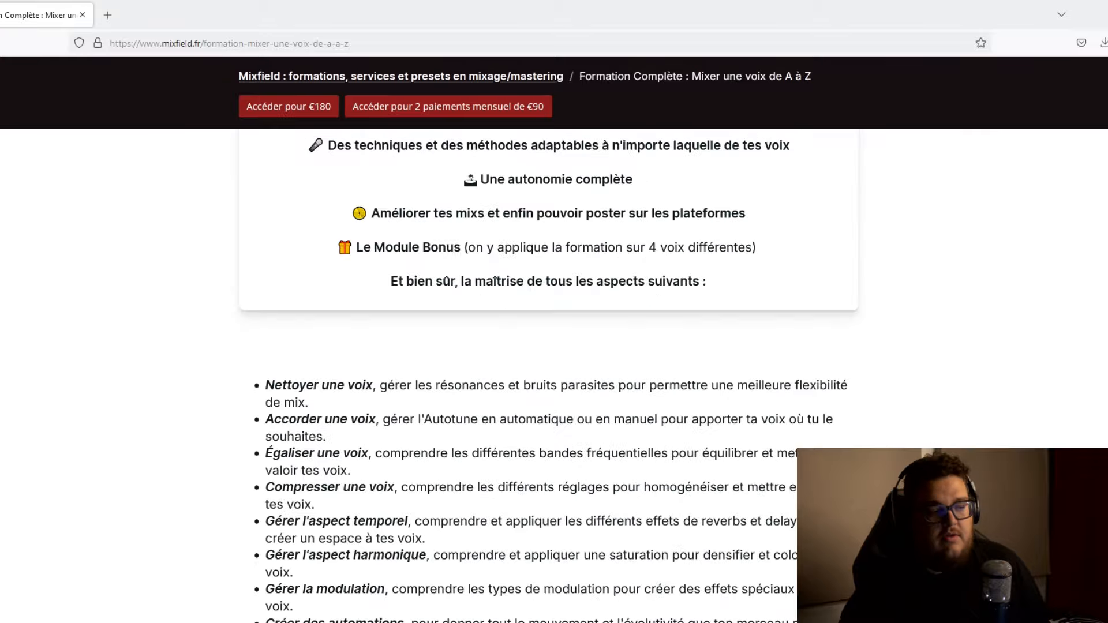
scroll(554, 375, "down", 20)
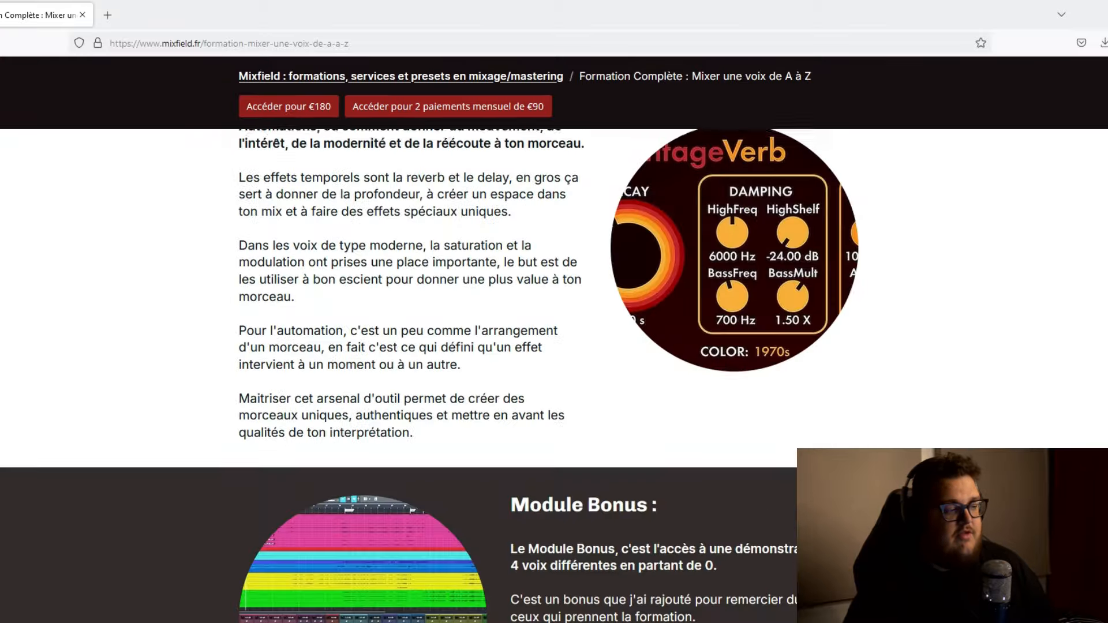
scroll(554, 375, "down", 20)
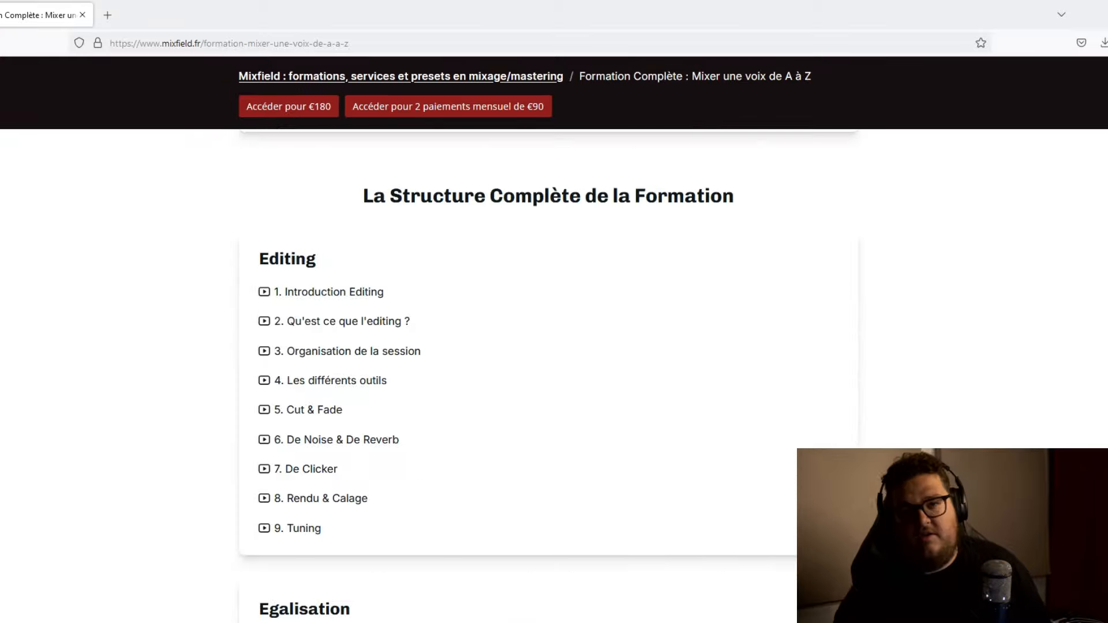
scroll(555, 375, "up", 20)
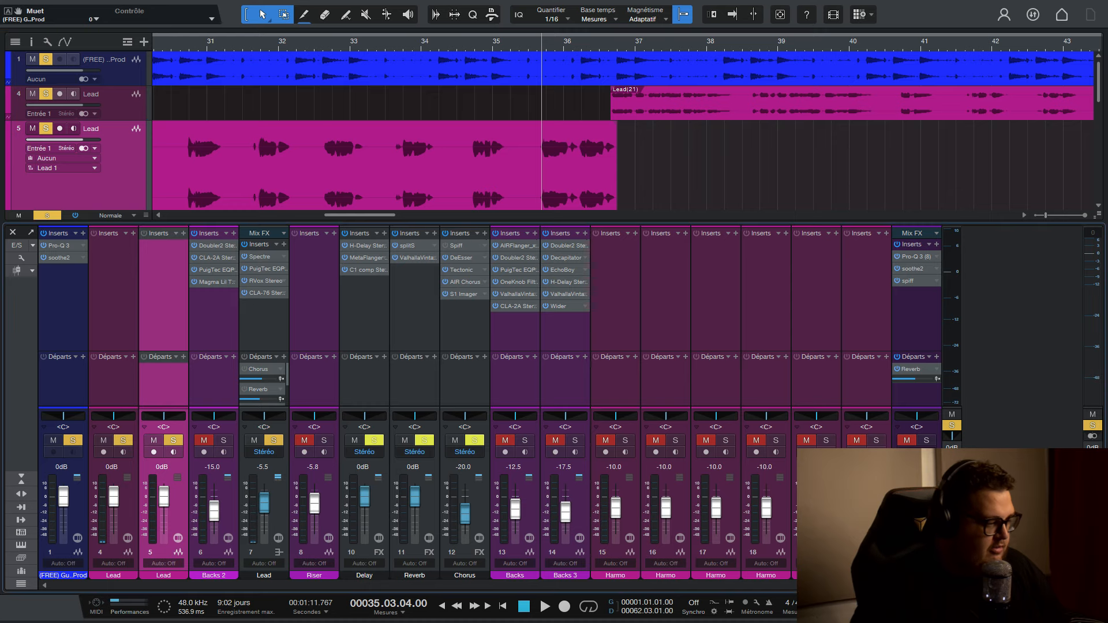
- Mute the instrumental track and place the playhead at position 35.03.03 between two phrases of the lead vocal
left_click(32, 59)
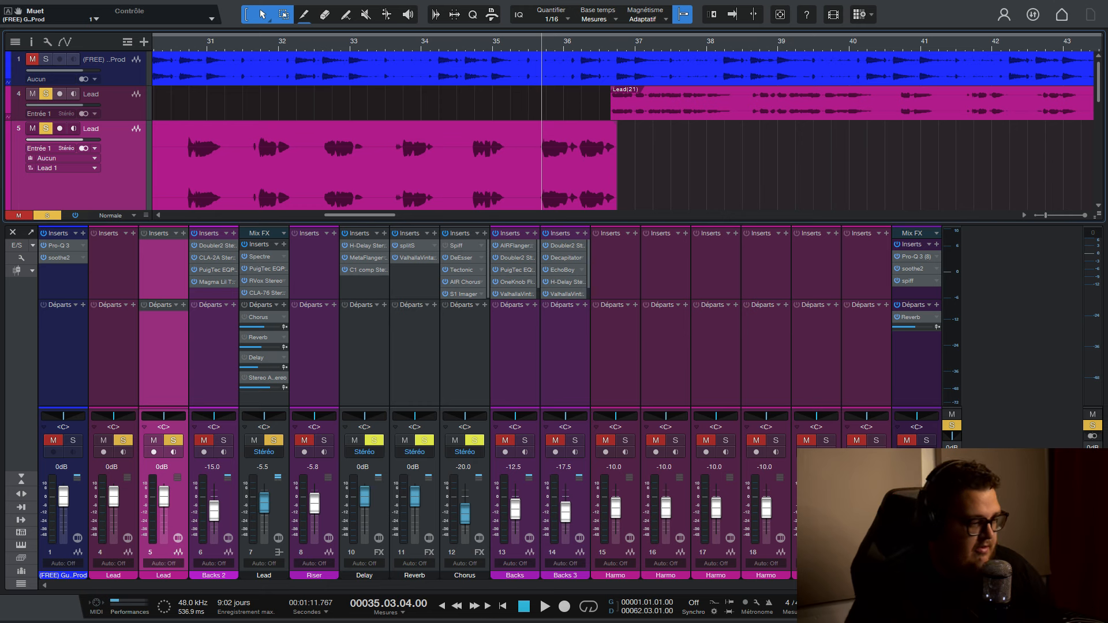
left_click_drag(163, 299, 164, 308)
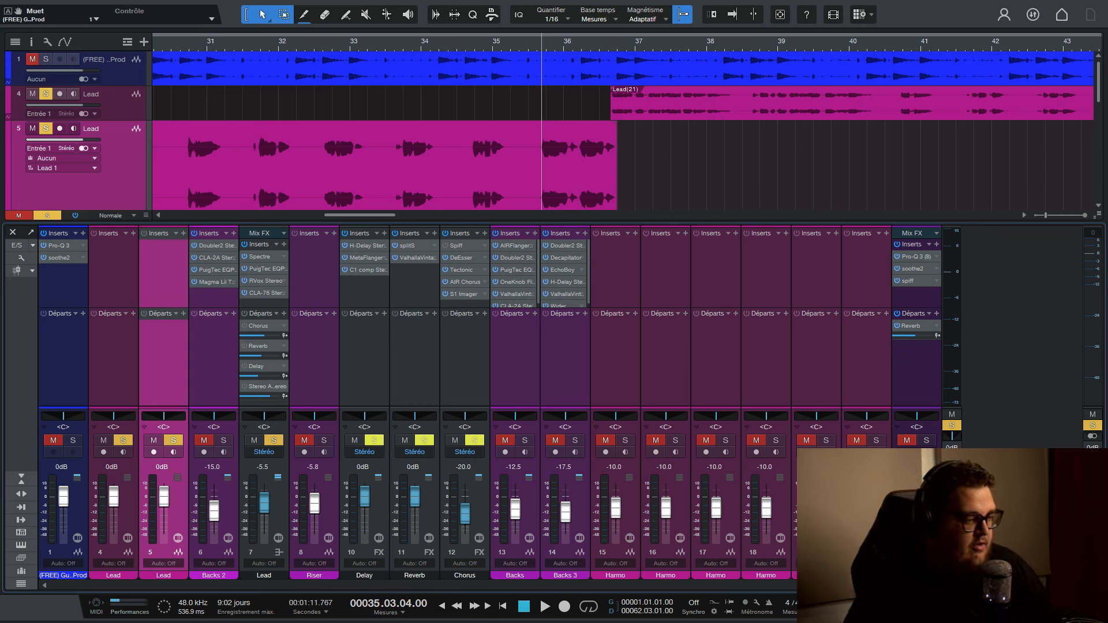
scroll(539, 139, "up", 4)
left_click(539, 139)
left_click(533, 45)
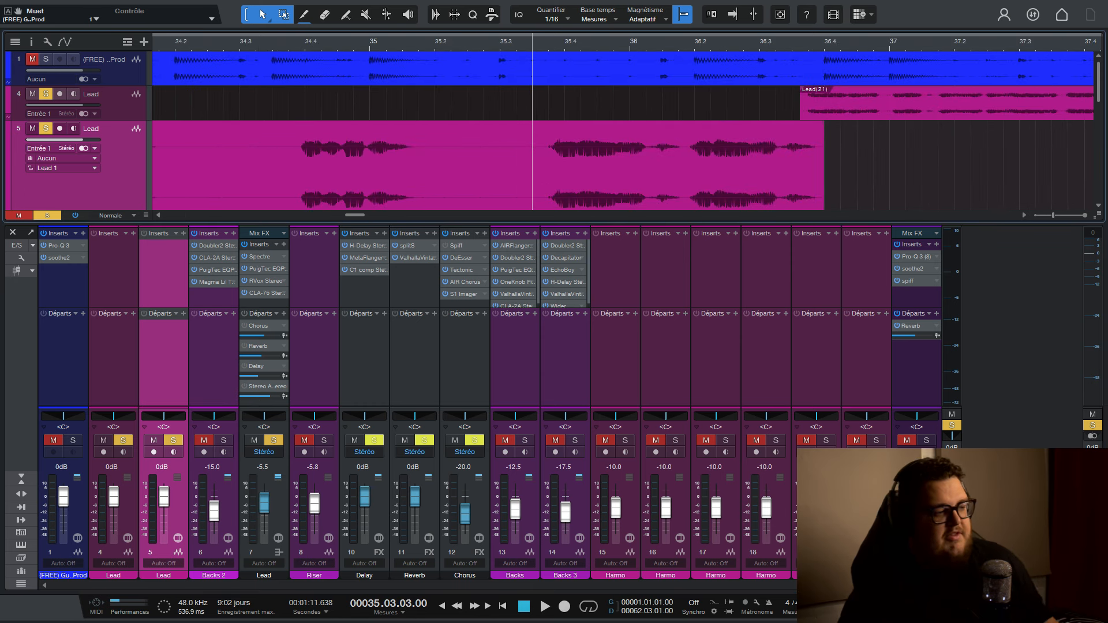
- Review the Spiff and DeEsser inserts on the Chorus effect channel, closing each plug-in after examining its settings
double_click(461, 258)
double_click(459, 246)
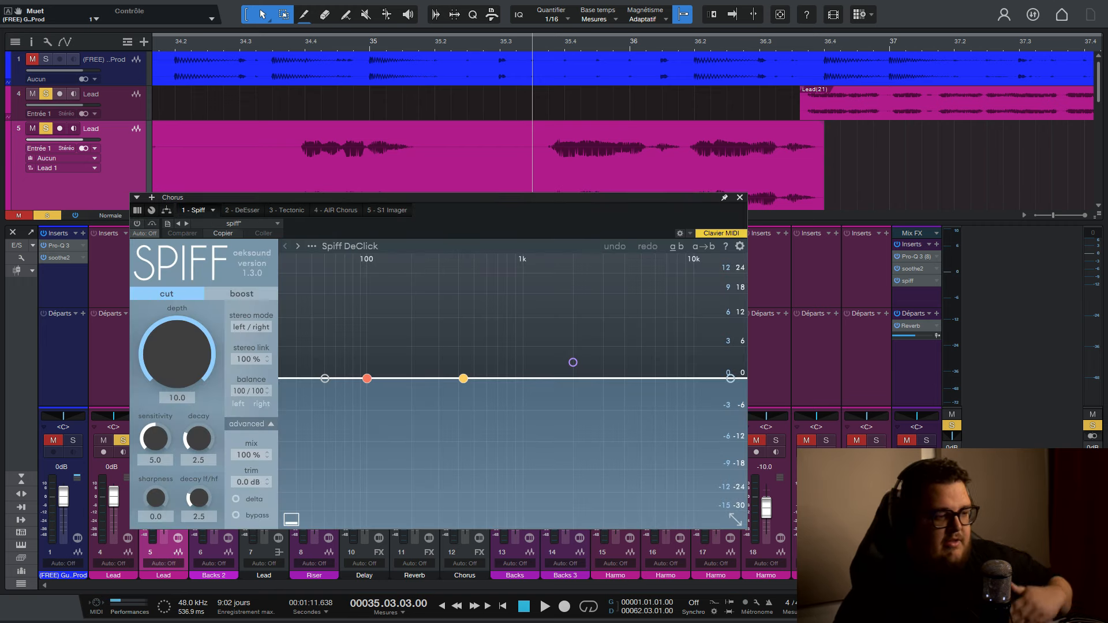
left_click(740, 197)
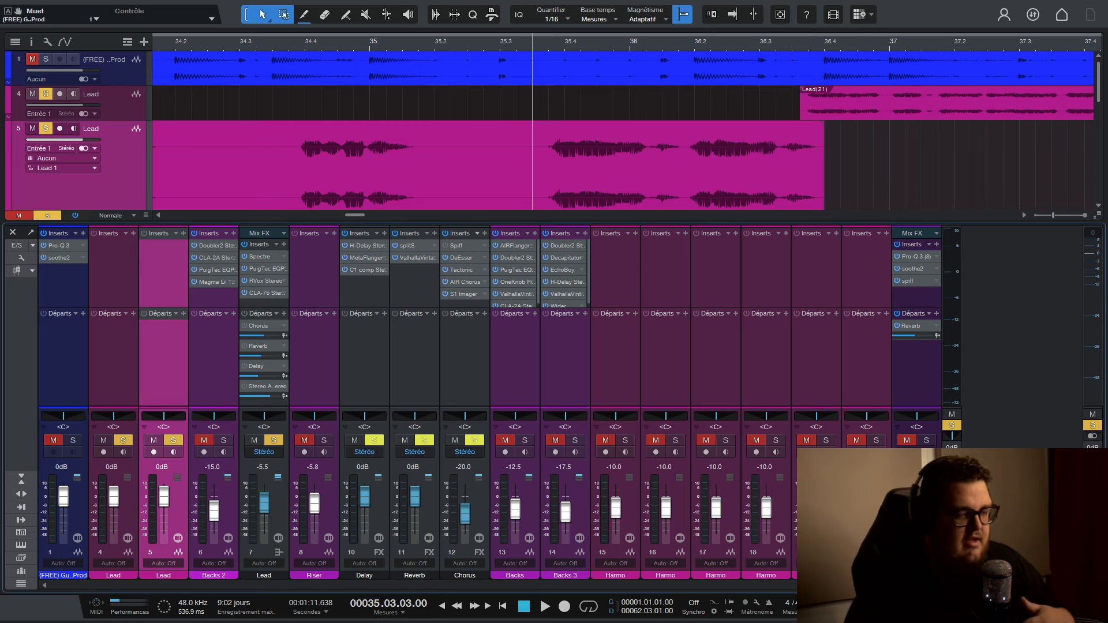
double_click(461, 258)
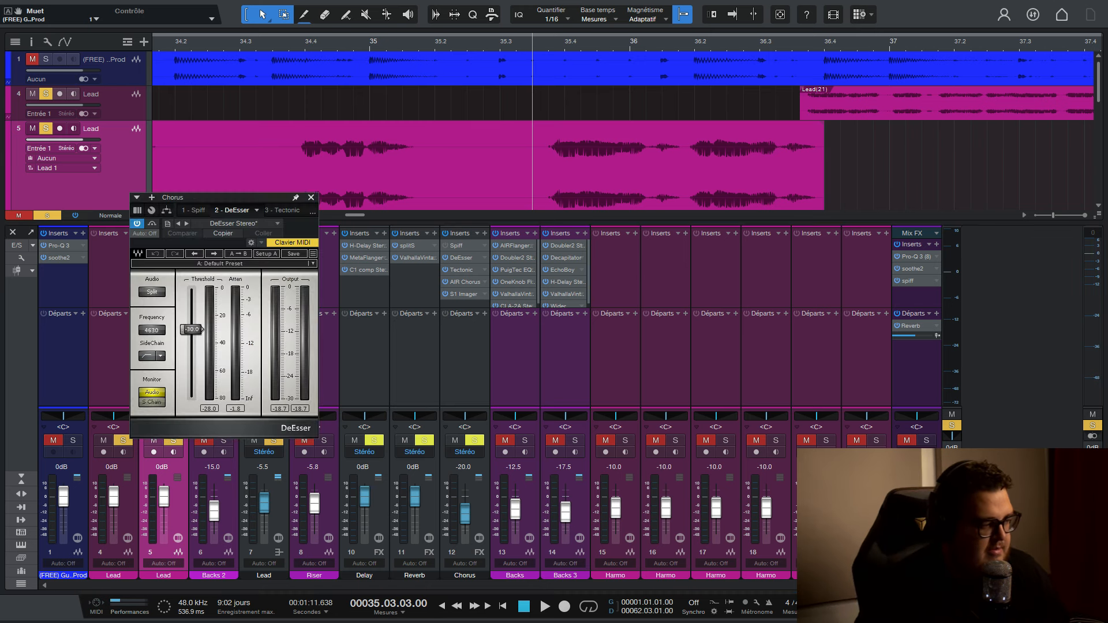
key("Escape")
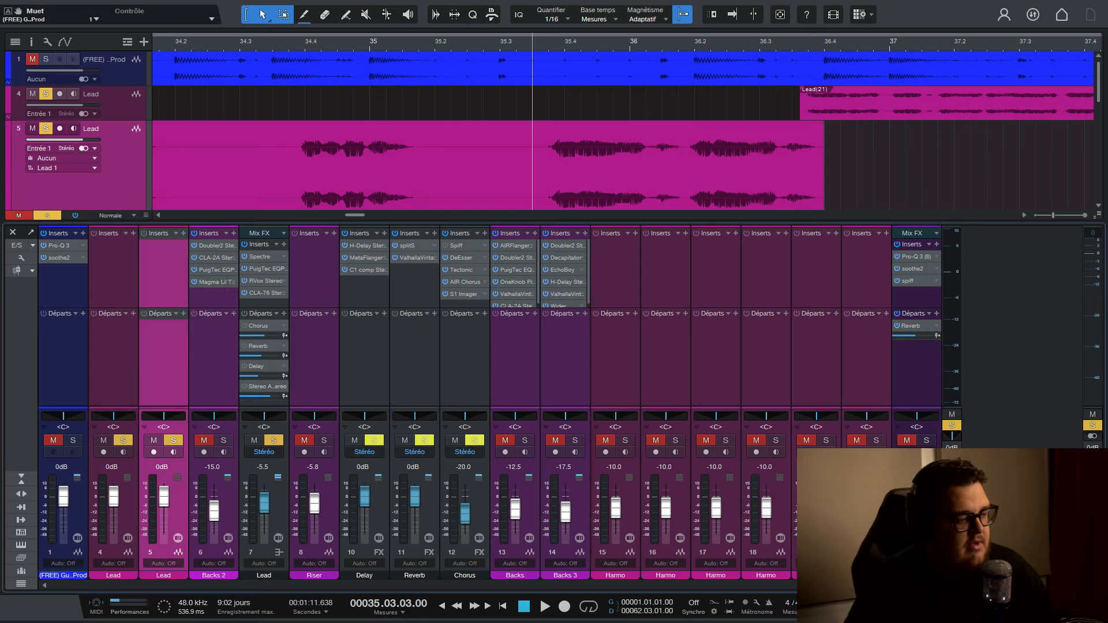
- Examine the Tectonic saturation settings on the Chorus channel, then close the plug-in
double_click(462, 270)
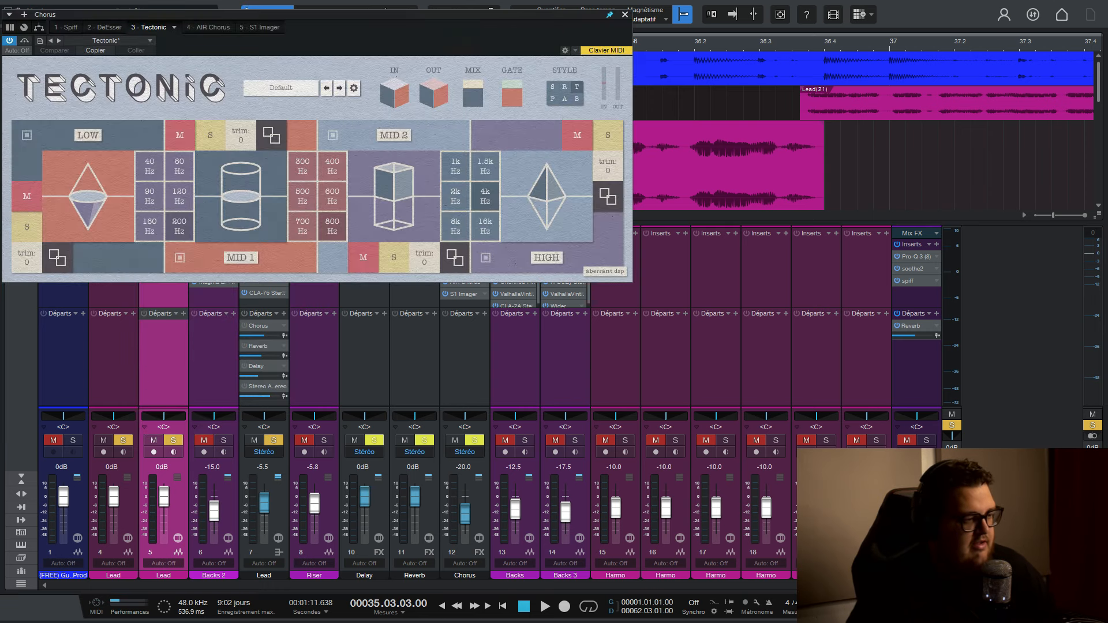
left_click_drag(346, 14, 377, 68)
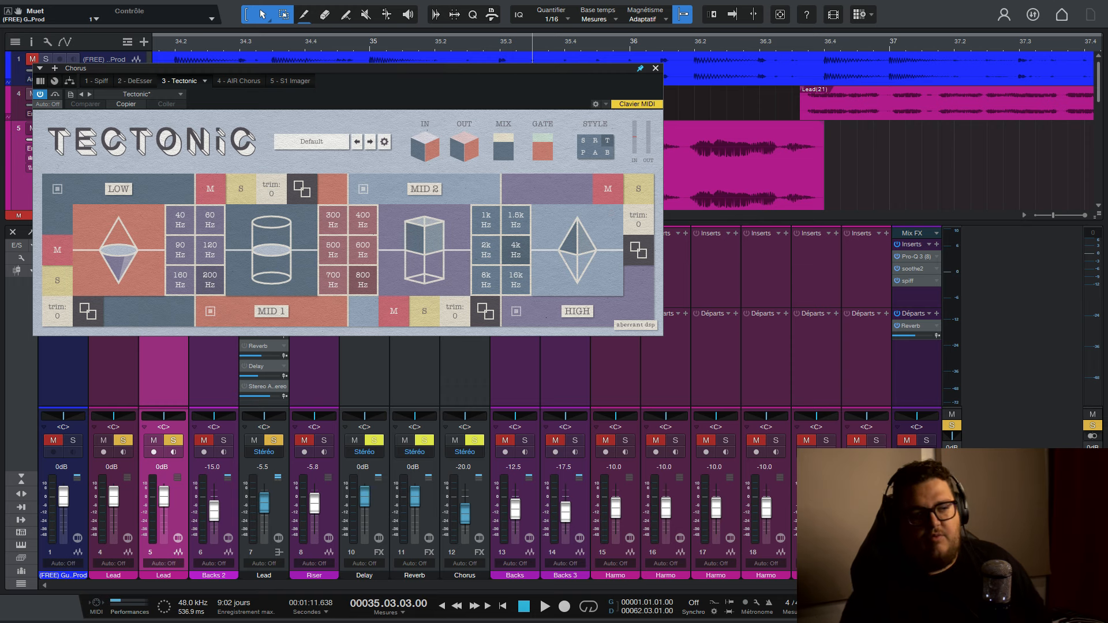
key("Escape")
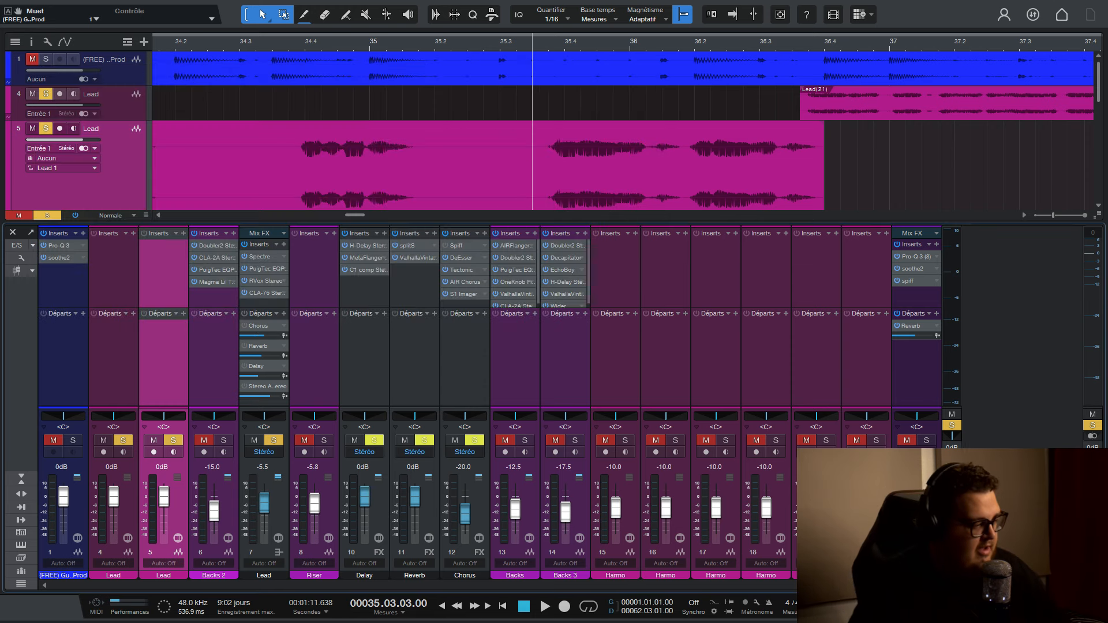
- Reveal the mixer's output routing and audition the lead vocals through the Chorus channel across the handover around bar 36
left_click_drag(465, 407, 465, 368)
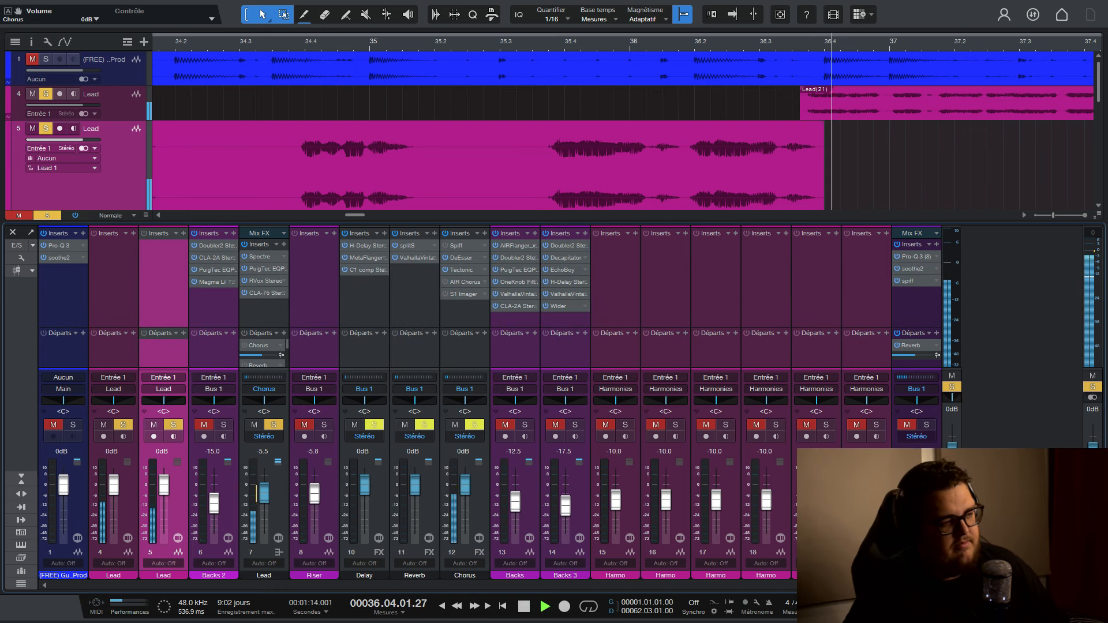
scroll(708, 42, "down", 4)
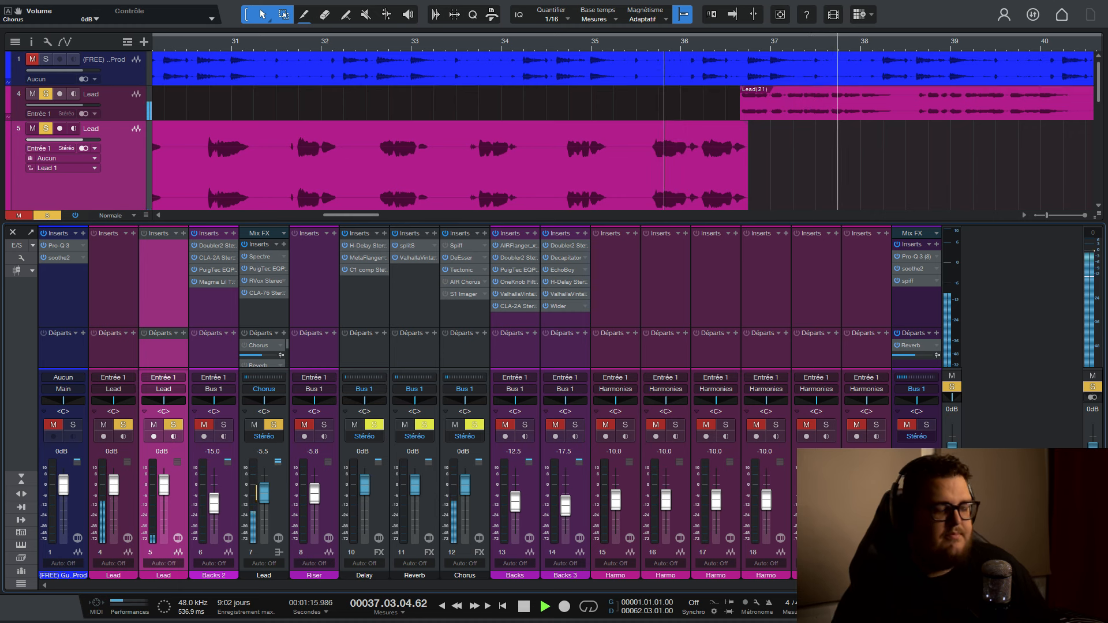
key("space")
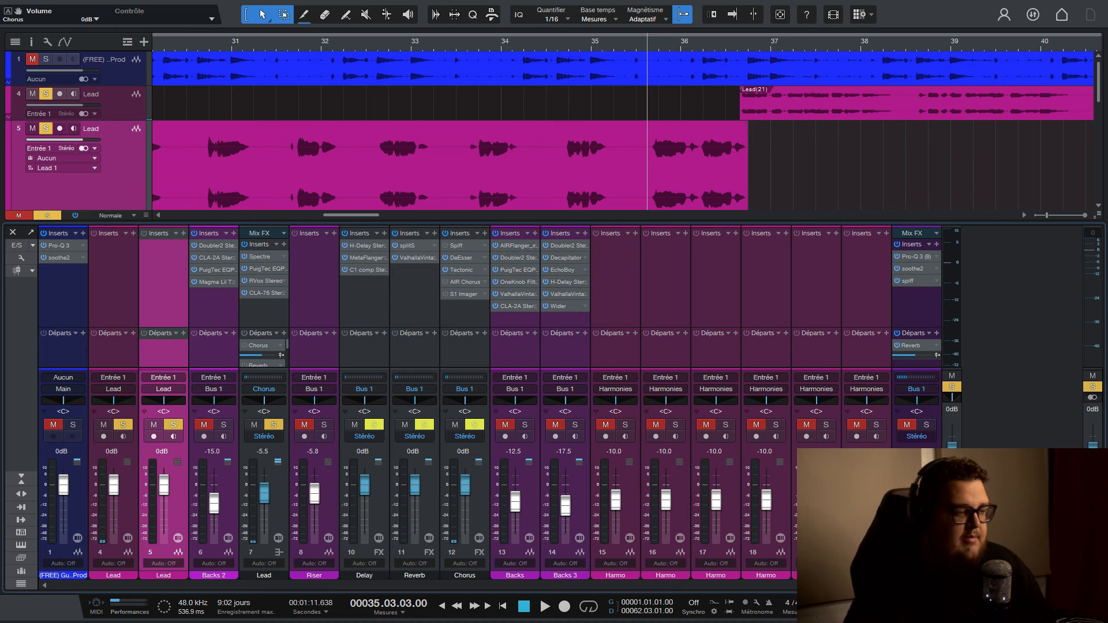
- Compare the Chorus channel's AIR Chorus and Tectonic settings, close Tectonic, and audition the lead vocals with AIR Chorus active
double_click(464, 282)
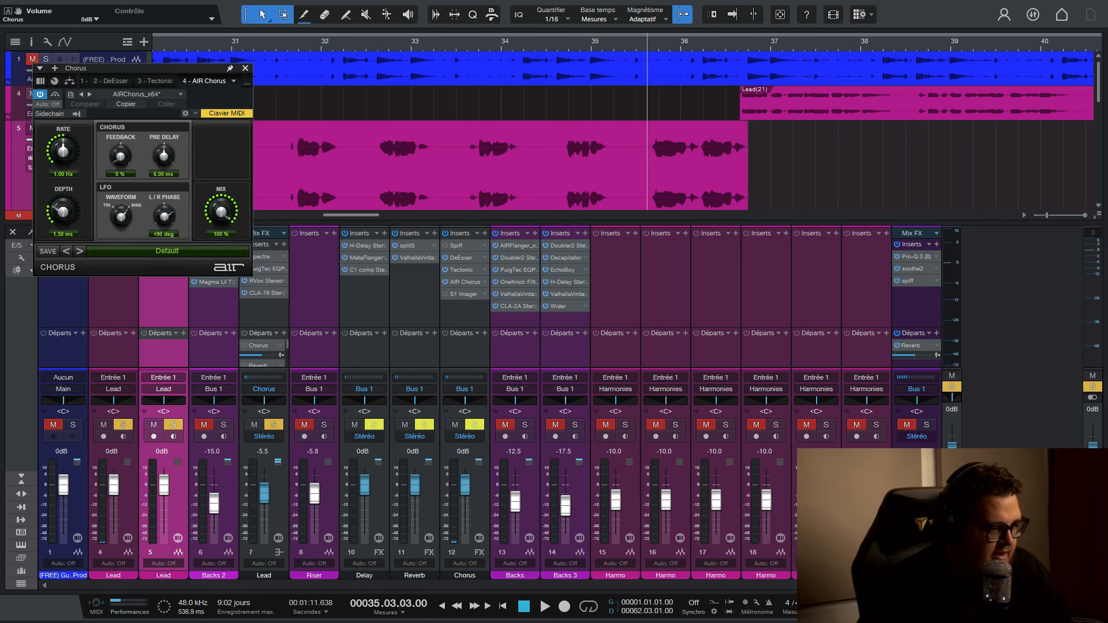
left_click_drag(144, 68, 278, 41)
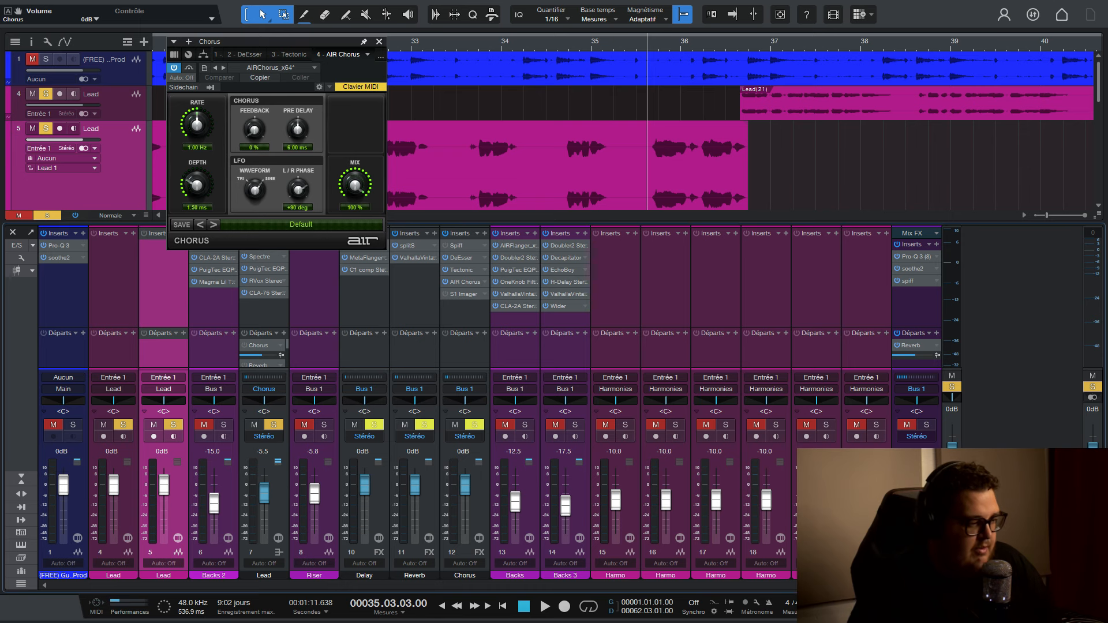
double_click(462, 271)
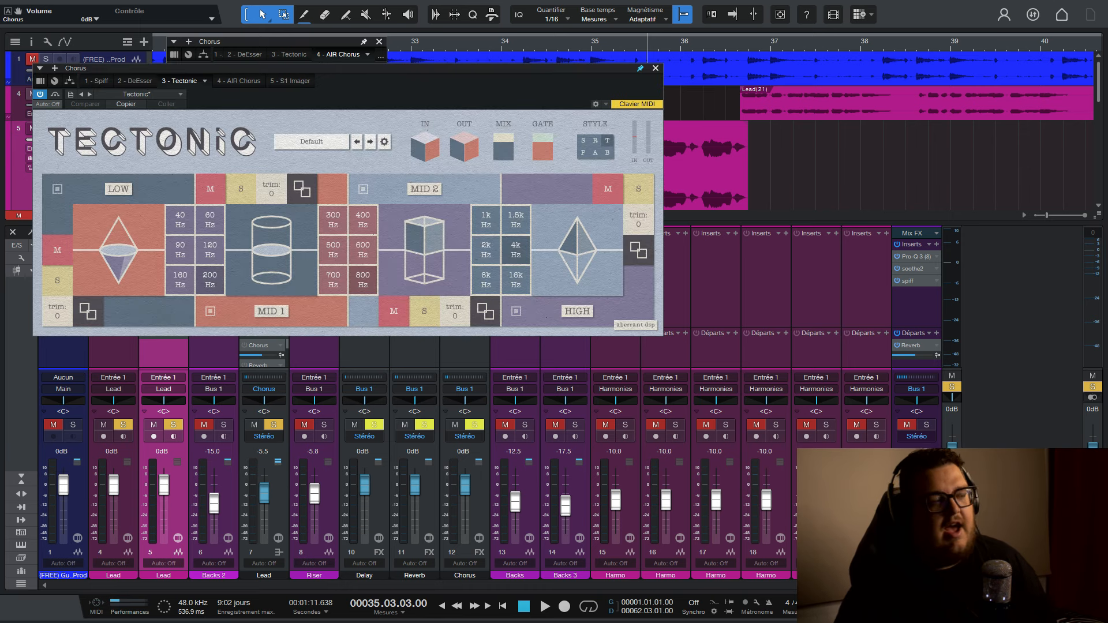
left_click_drag(552, 70, 545, 70)
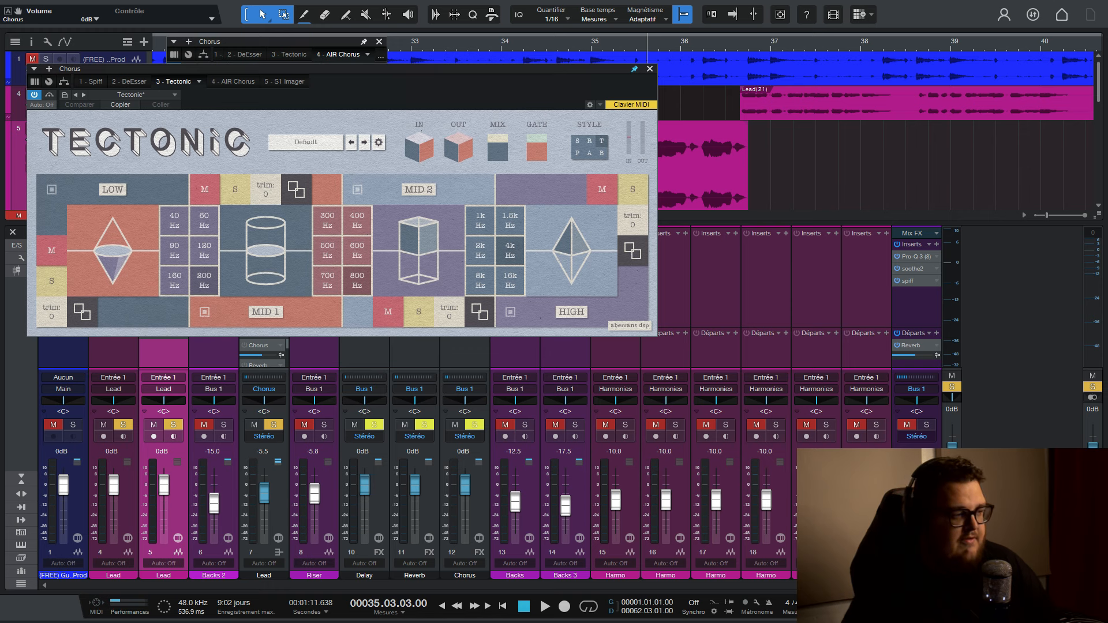
left_click(650, 68)
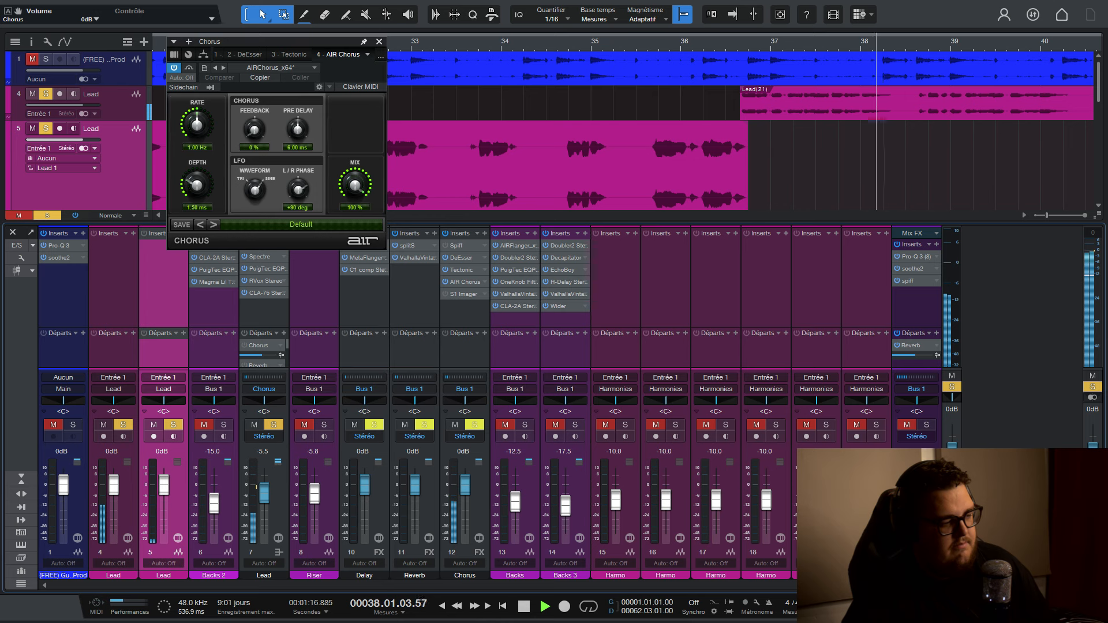
key("space")
- Examine the Chorus channel's S1 Stereo Imager, audition the lead vocals through it, and close the plug-in
double_click(464, 294)
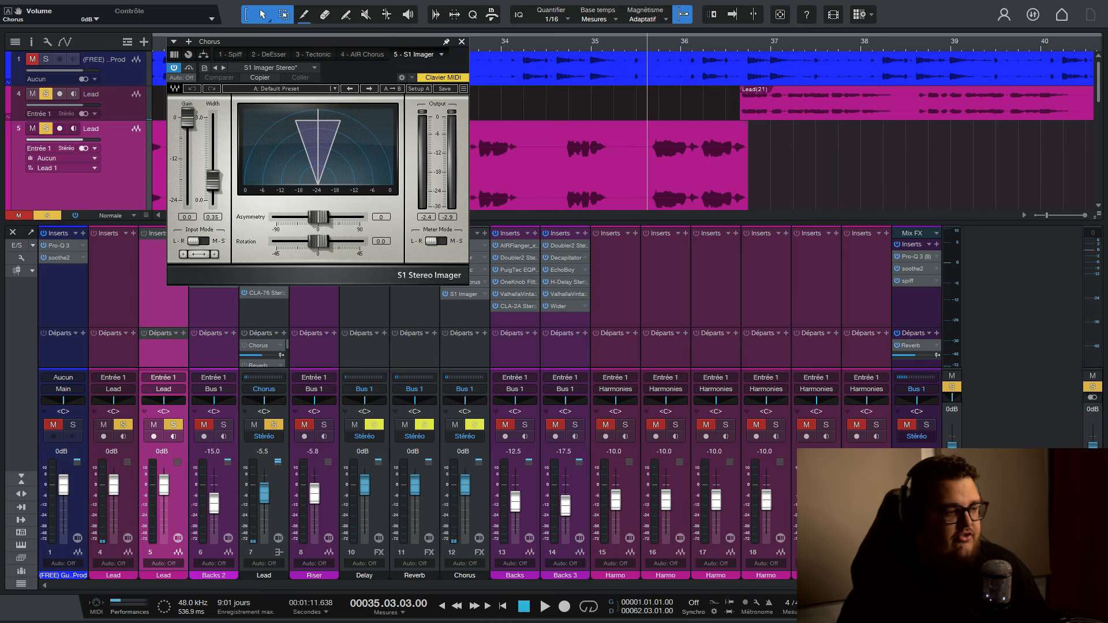
key("space")
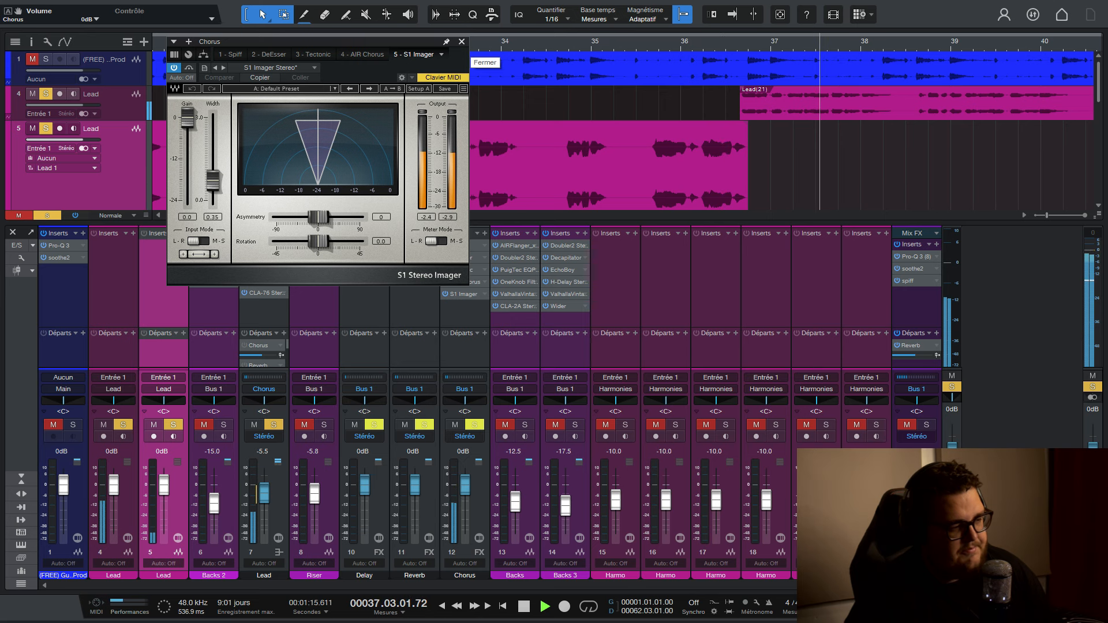
left_click(462, 42)
key("space")
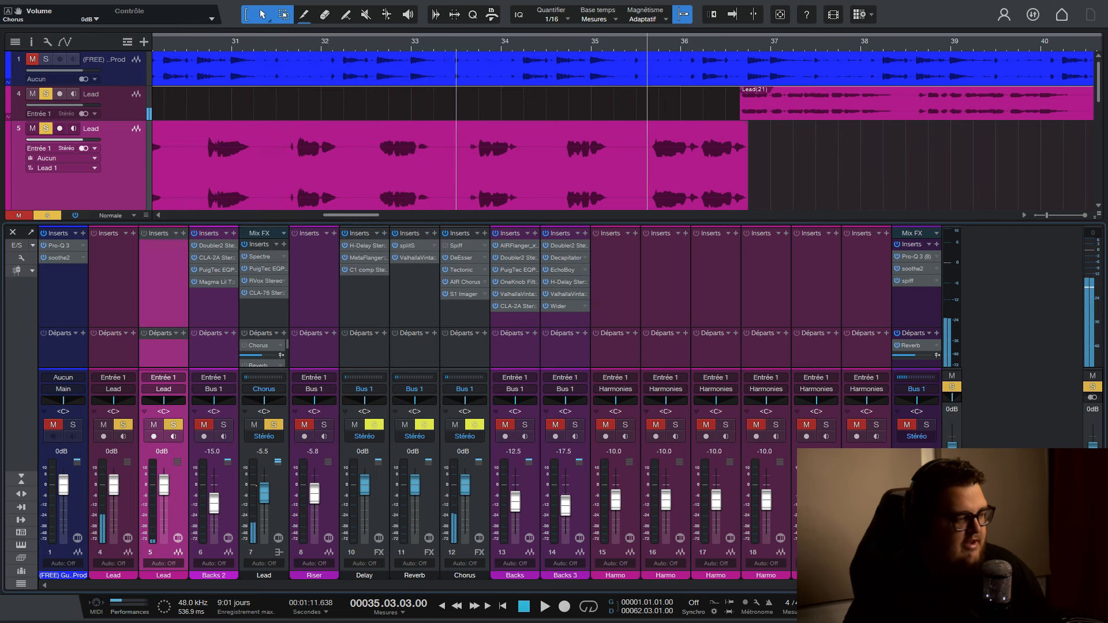
- Set the Chorus channel's volume to -20 dB and route the Lead bus output to Bus 1
left_click(463, 451)
type("-20")
key("Return")
left_click(264, 389)
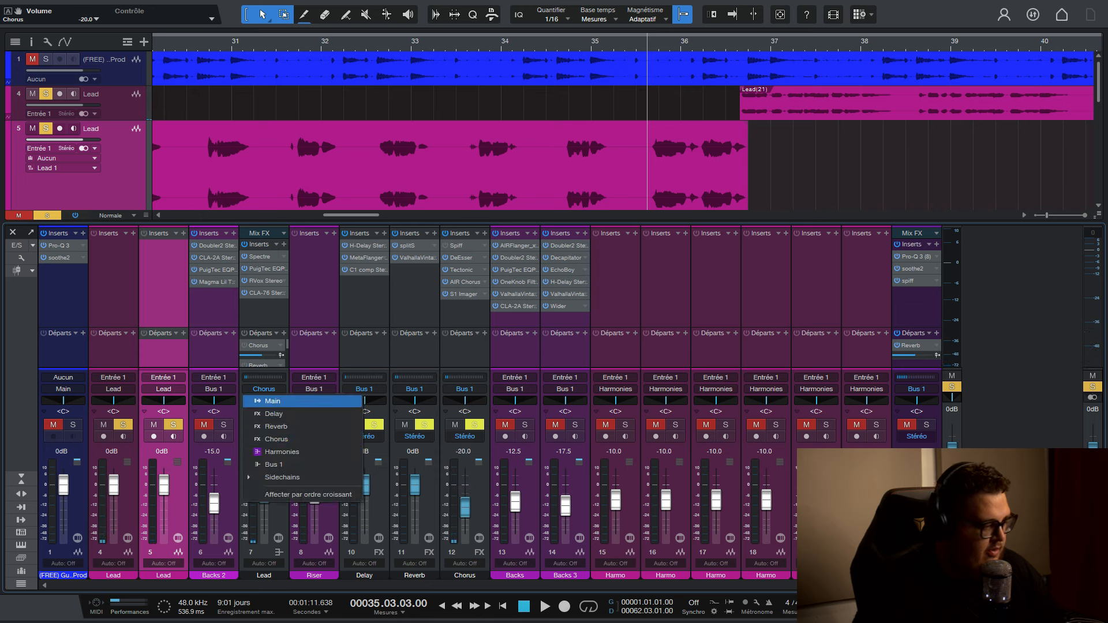
left_click(283, 461)
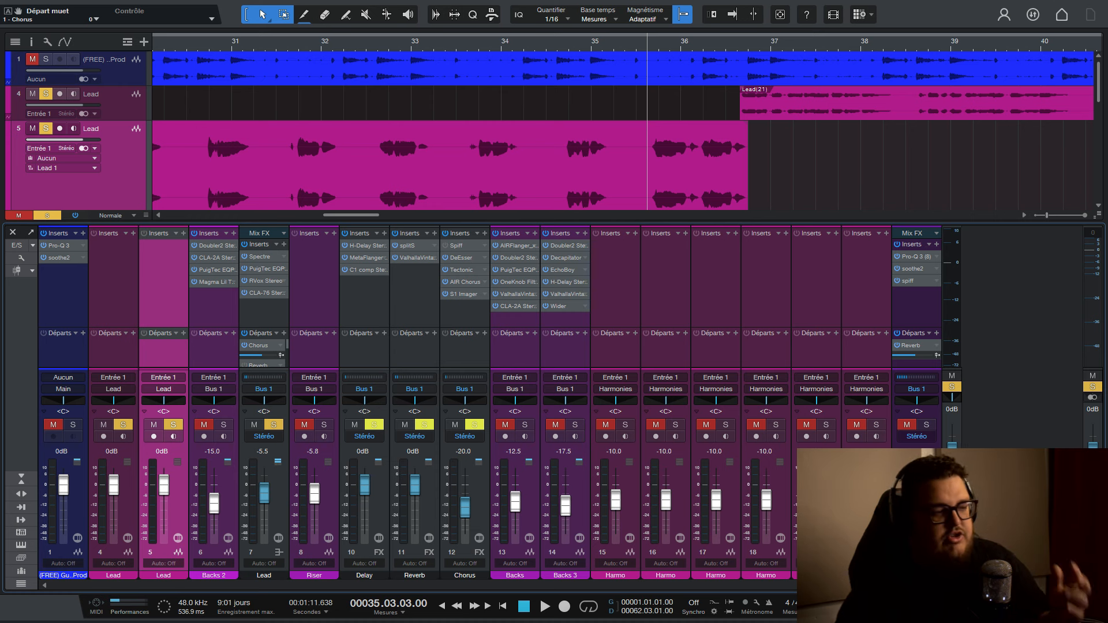
- Unmute the instrumental track and set the Lead bus's Chorus send level to -6.0 dB
left_click(18, 59)
key("m")
key("s")
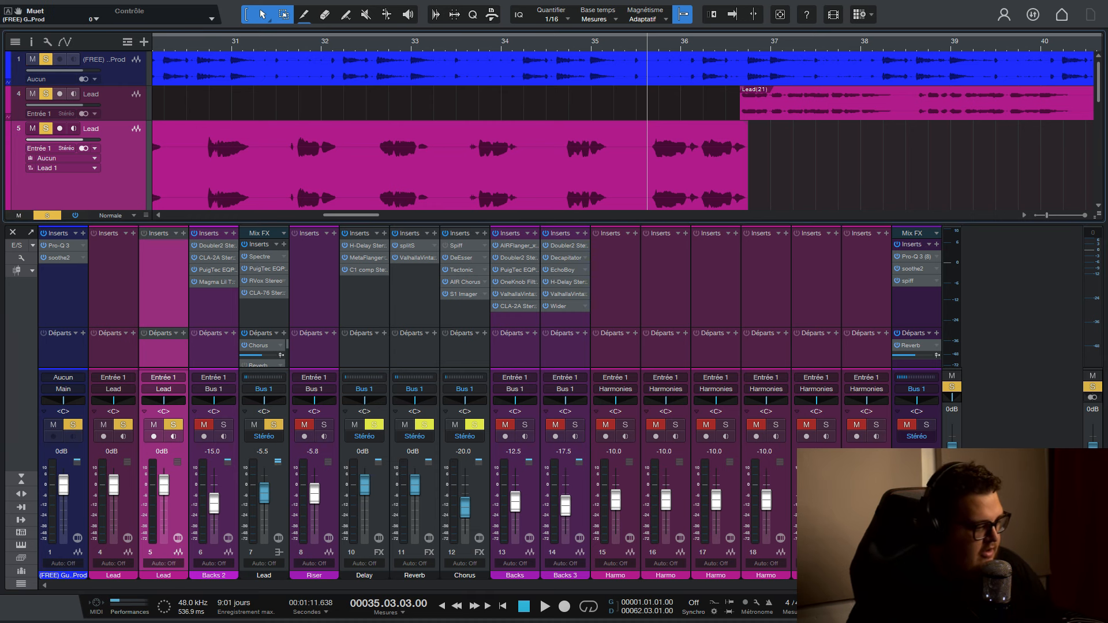
mouse_move(259, 355)
scroll(259, 355, "down", 1)
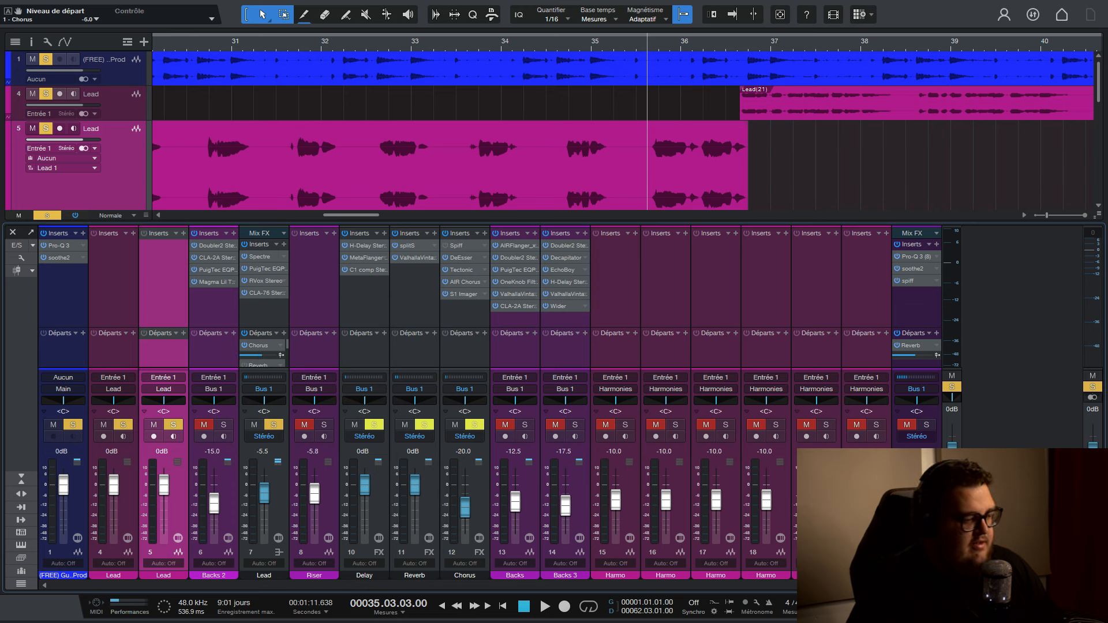
- Play the mix from bar 35 and balance the Chorus channel's volume by ear at -18.0 dB
left_click(465, 576)
key("space")
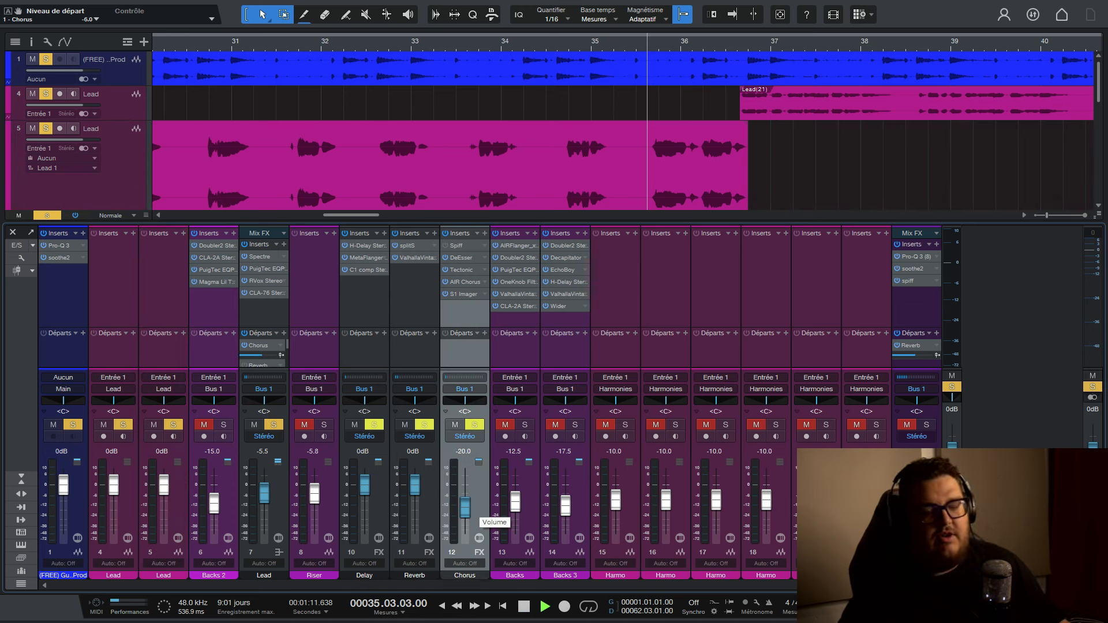
mouse_move(465, 508)
left_mouse_down()
mouse_move(465, 488)
mouse_move(465, 506)
left_mouse_up()
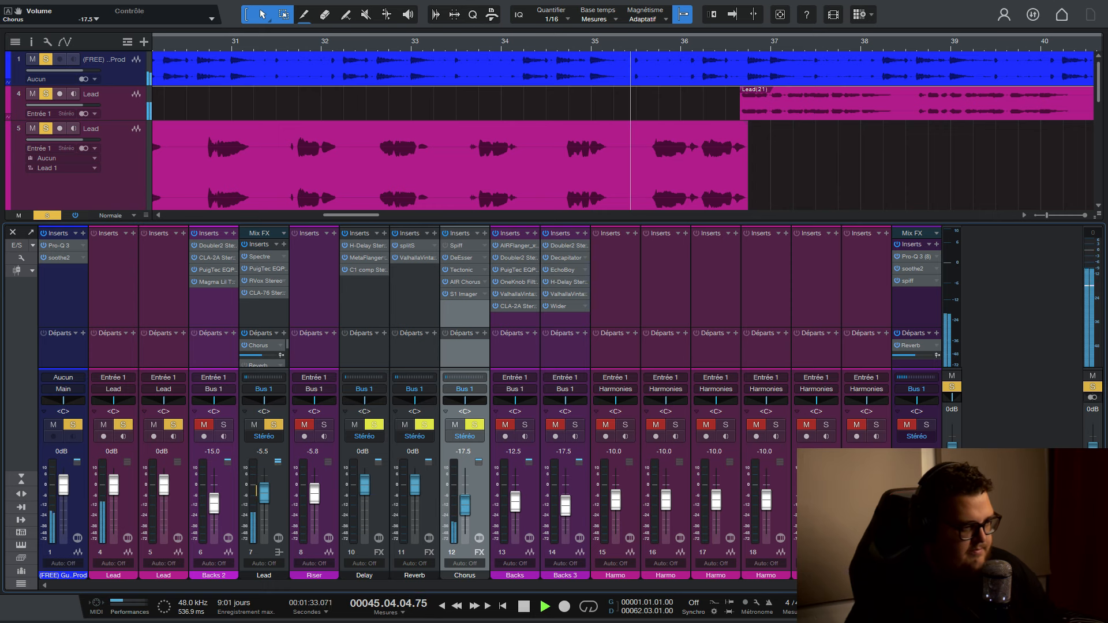
key("w")
key("w")
key("w")
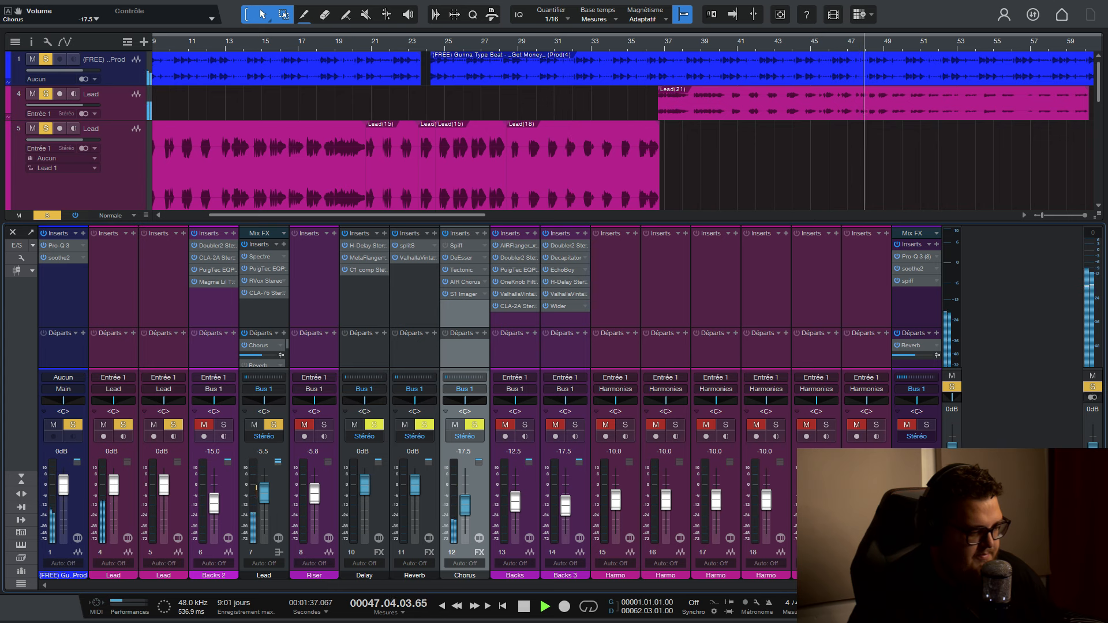
left_click_drag(465, 506, 466, 507)
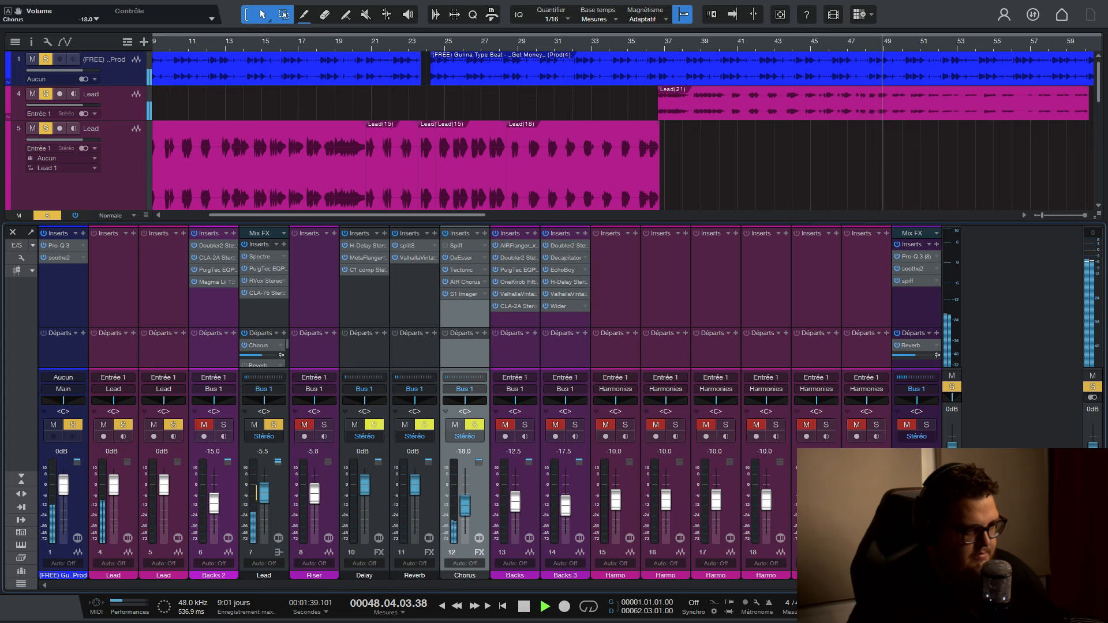
- Play the mix from the start of the lead vocal near bar 5 and lower the Chorus channel's volume to -20.0 dB
key("space")
key("w")
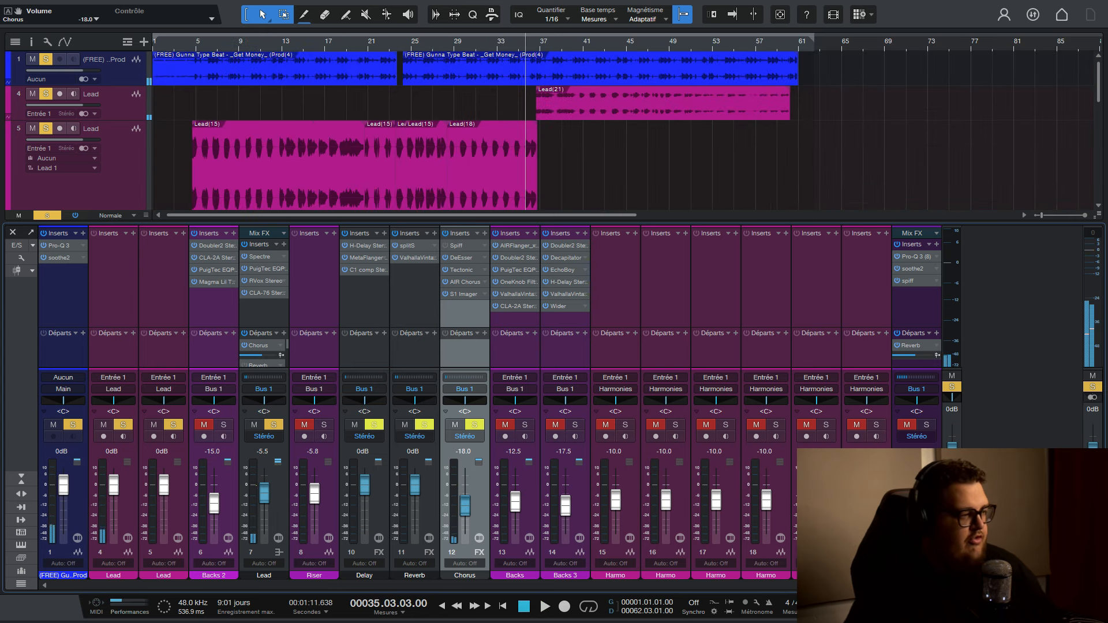
key("e")
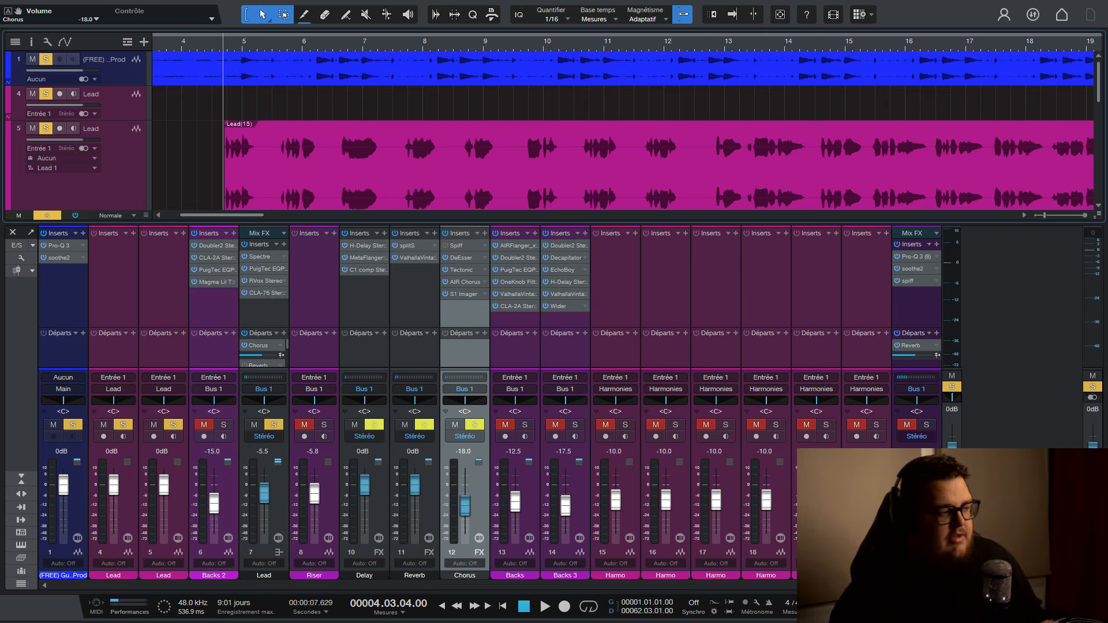
key("space")
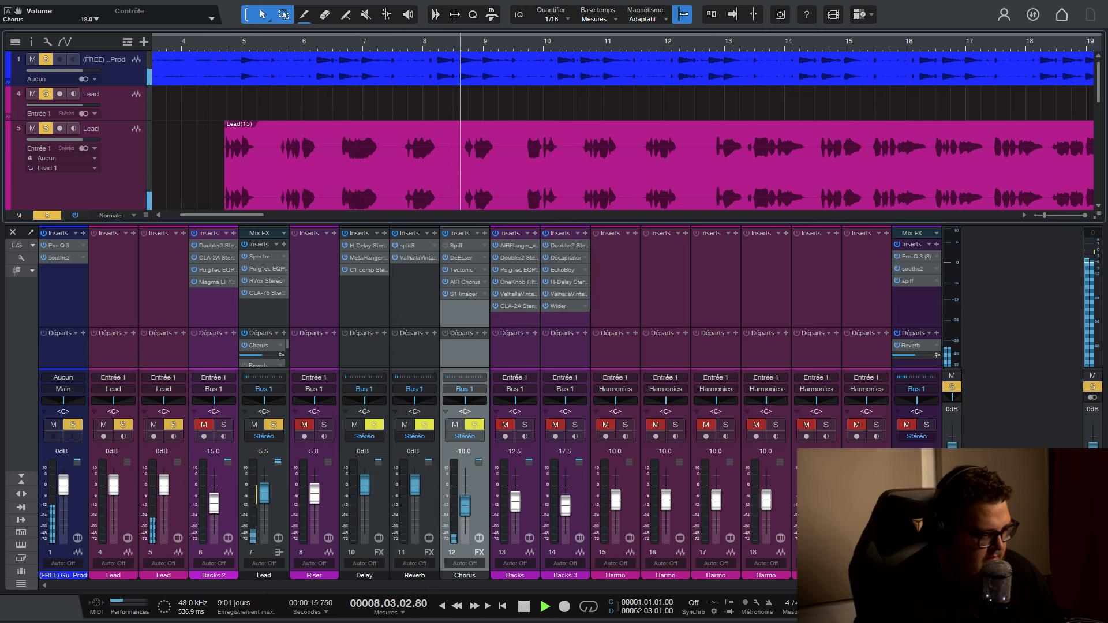
scroll(465, 507, "down", 2)
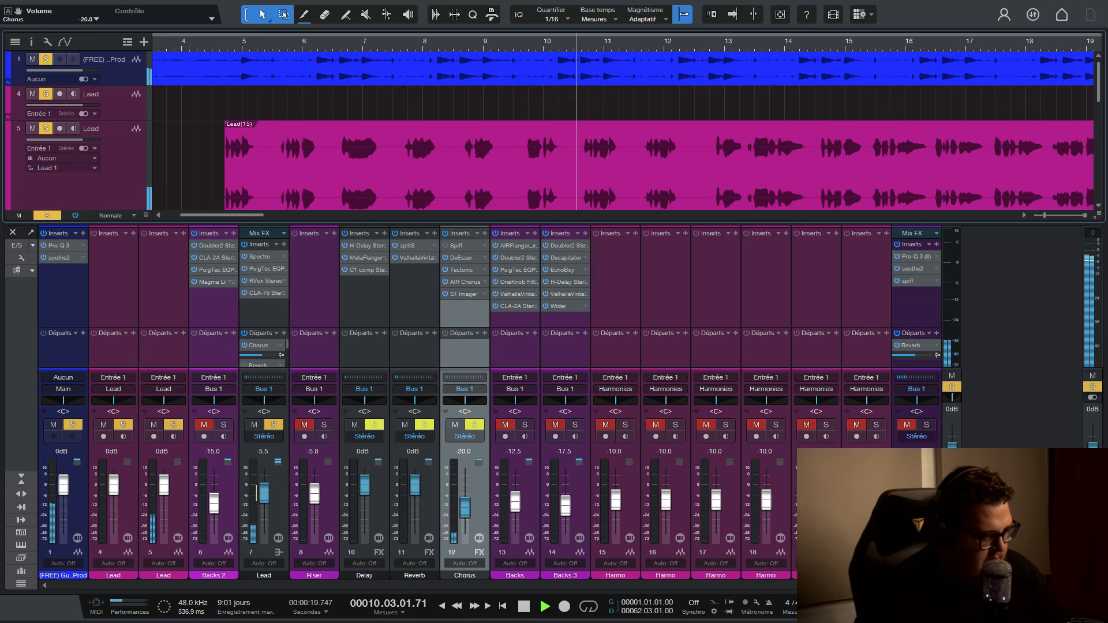
key("space")
- With the instrumental muted, examine the Delay channel's H-Delay filters and feedback, and audition the lead vocal with the other two delay inserts bypassed
left_click_drag(264, 328, 264, 275)
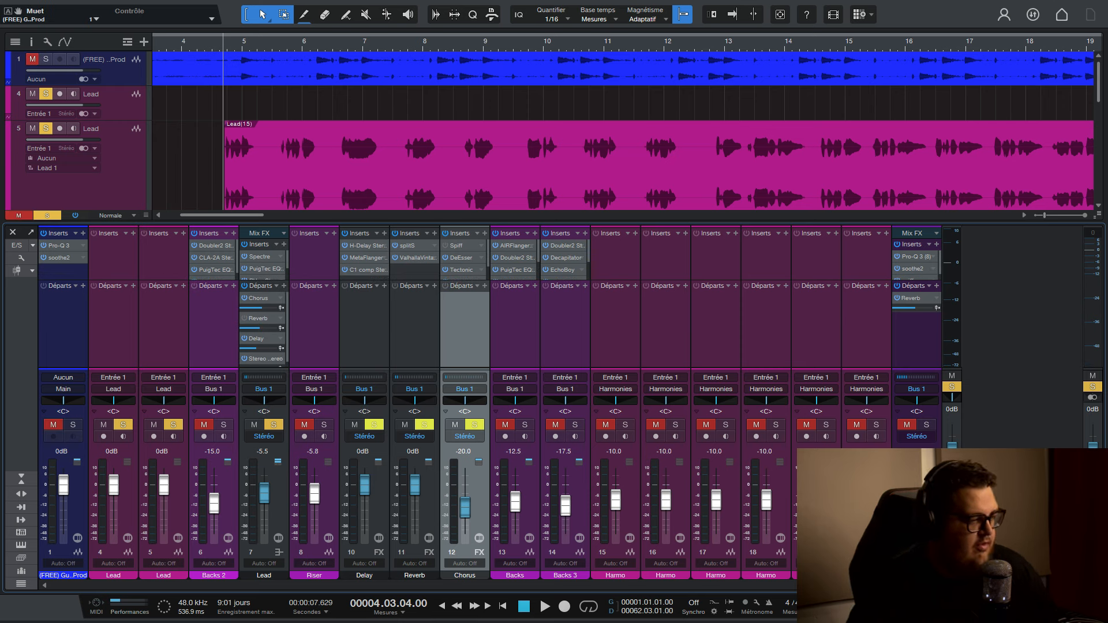
double_click(368, 246)
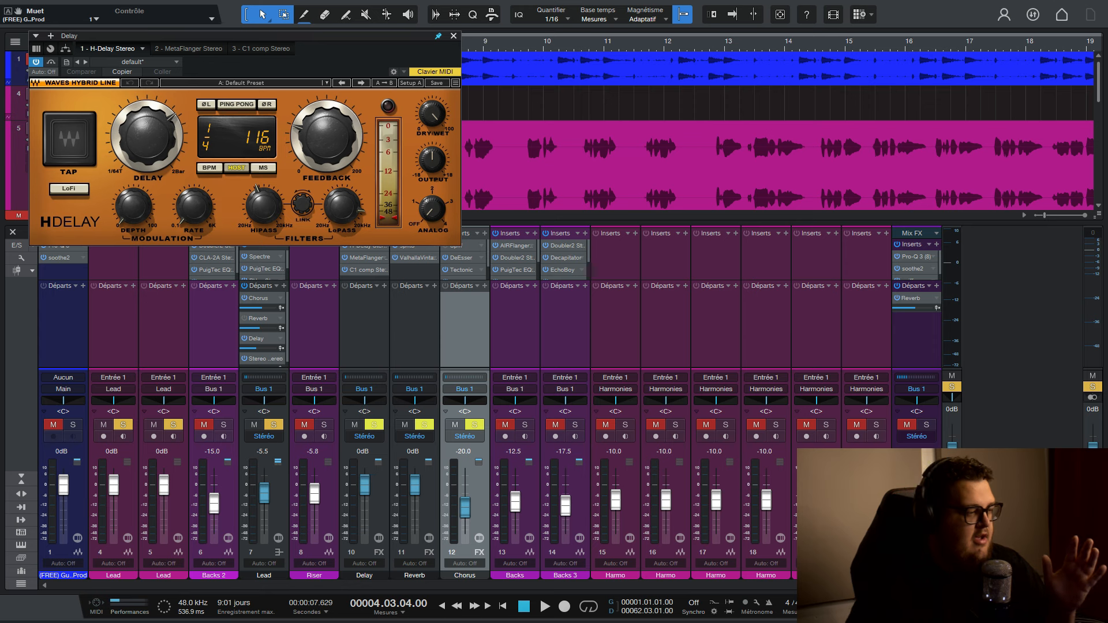
mouse_move(263, 205)
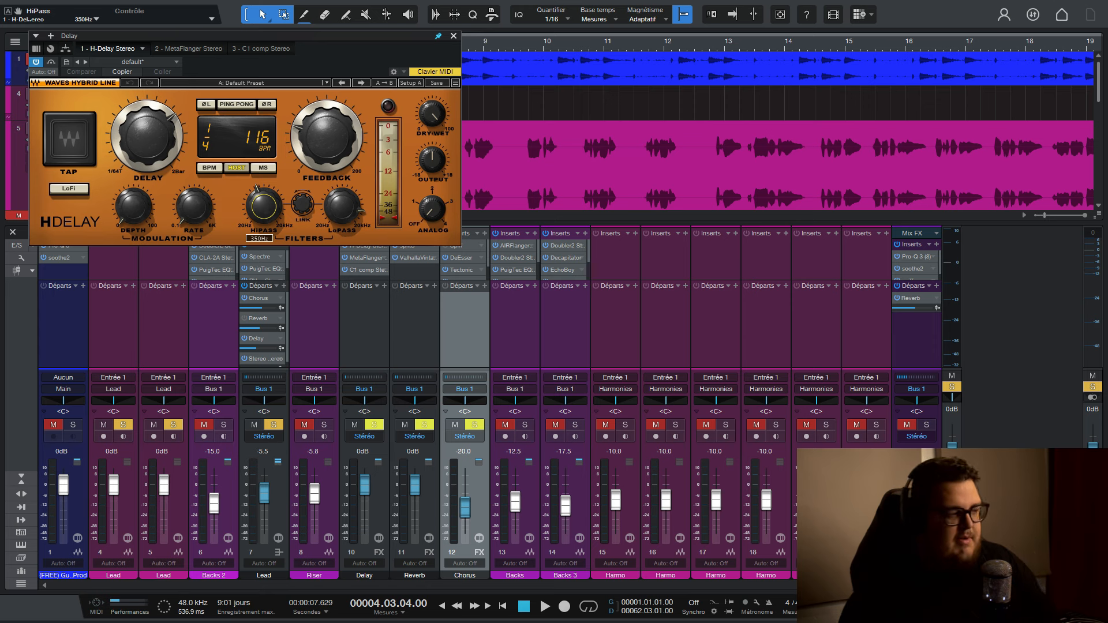
mouse_move(342, 207)
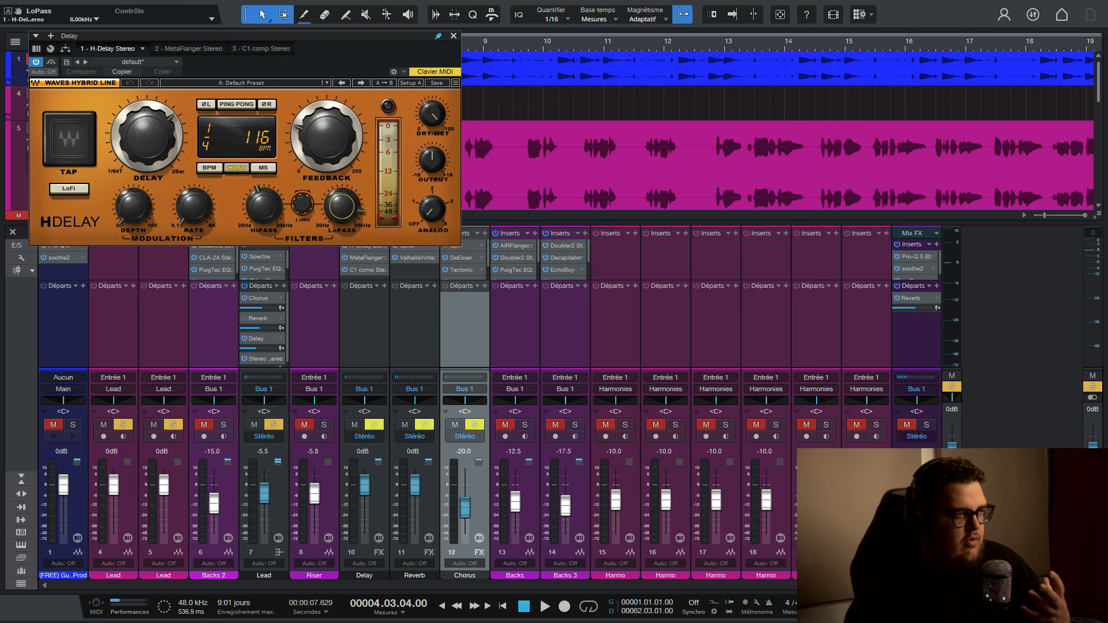
mouse_move(327, 136)
key("ctrl+w")
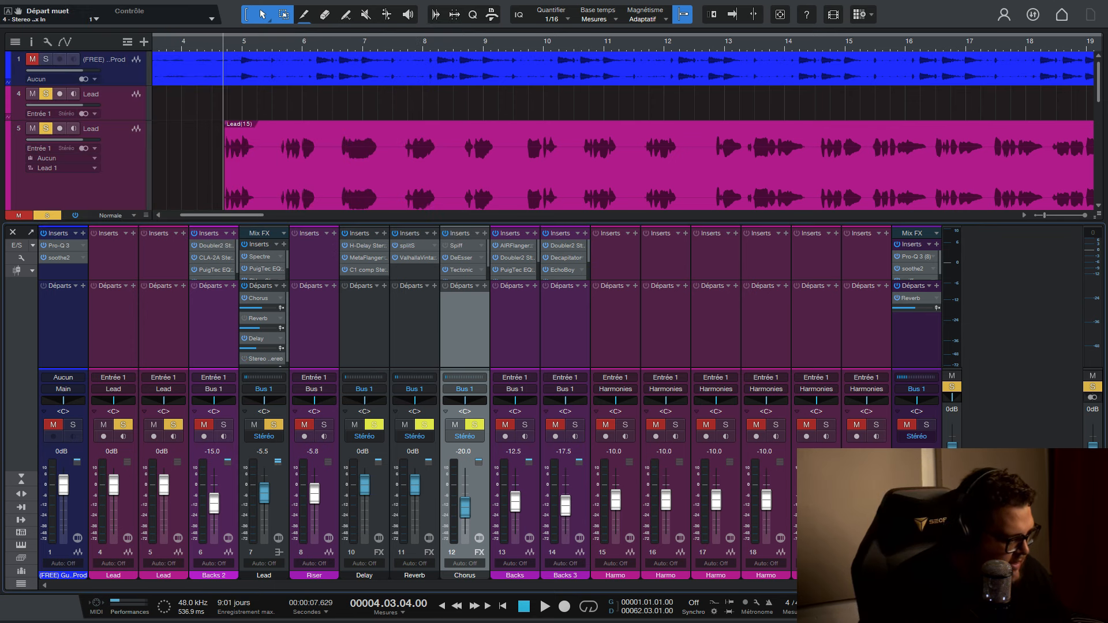
key("space")
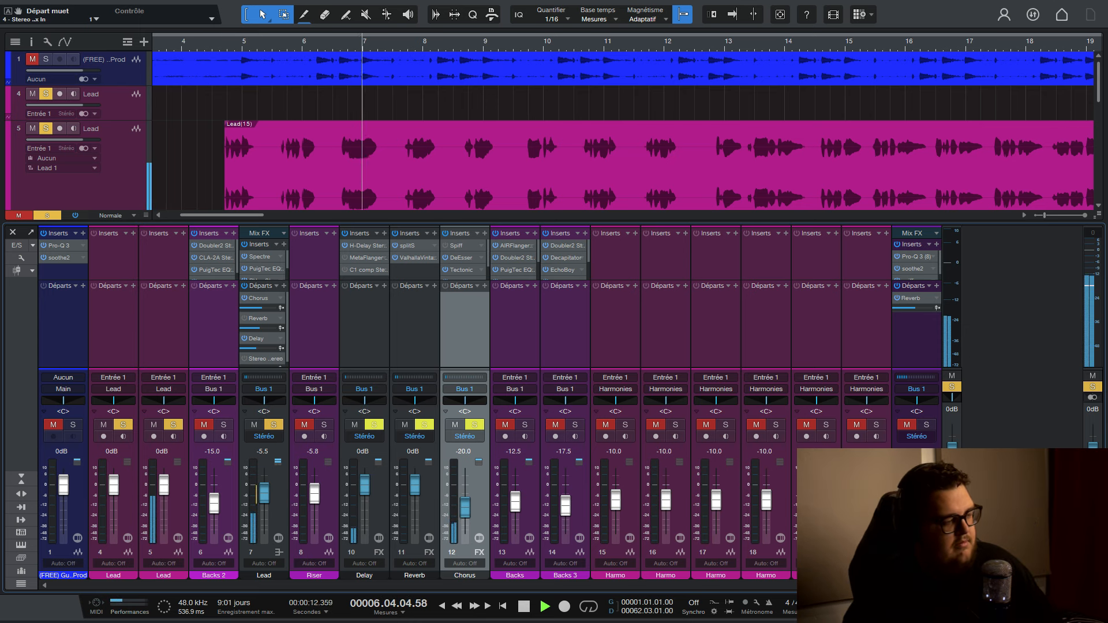
key("space")
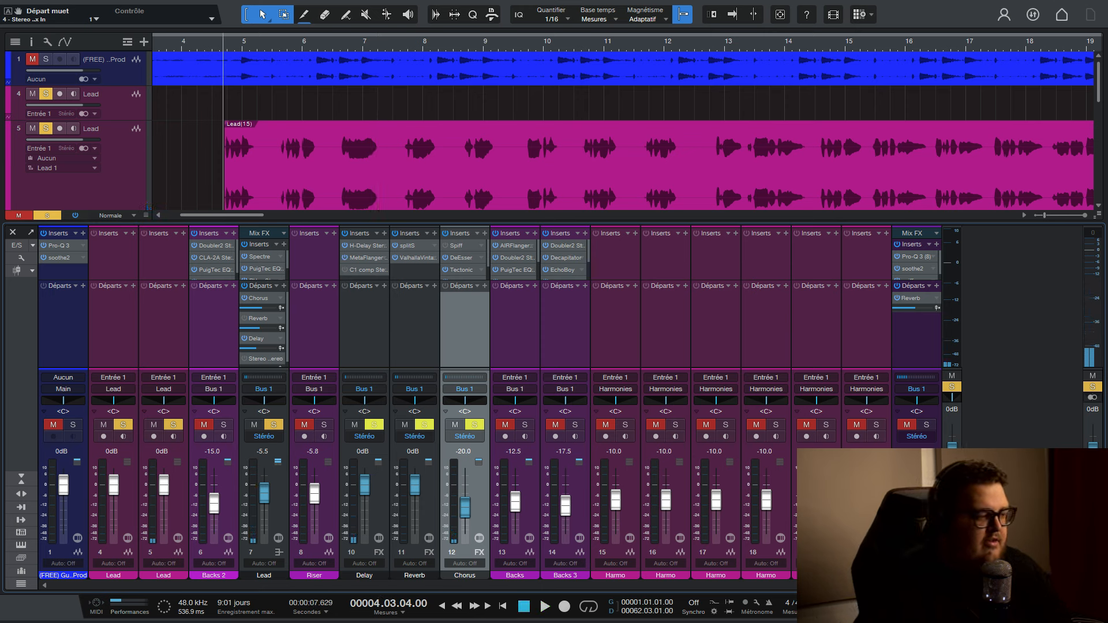
- Examine the feedback and mix settings of the Delay channel's MetaFlanger and audition the lead vocal through it
double_click(367, 258)
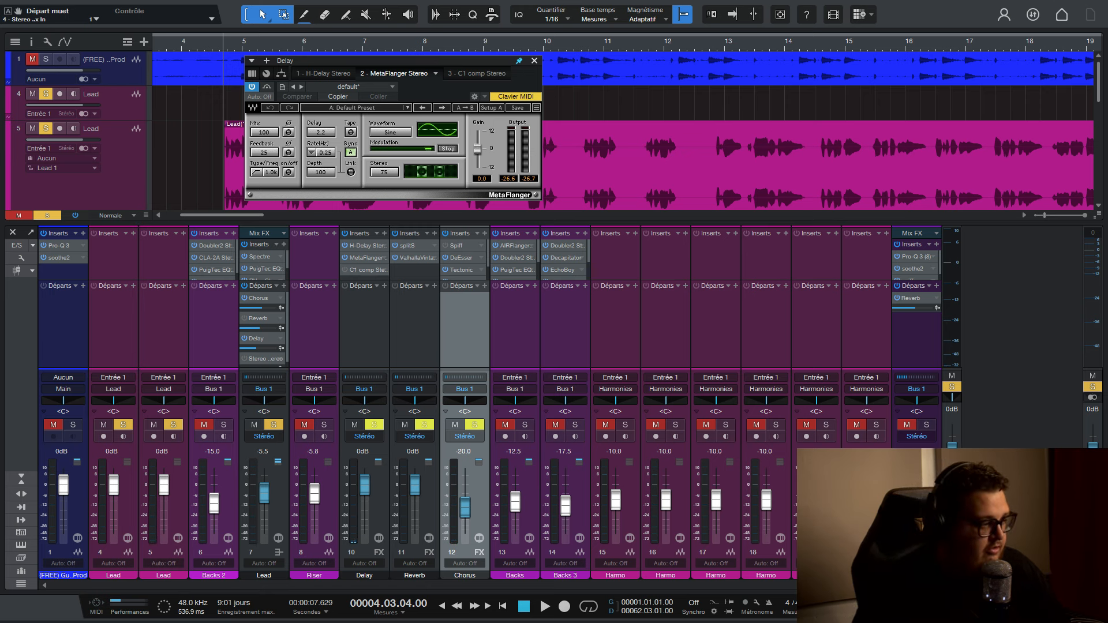
left_click(265, 152)
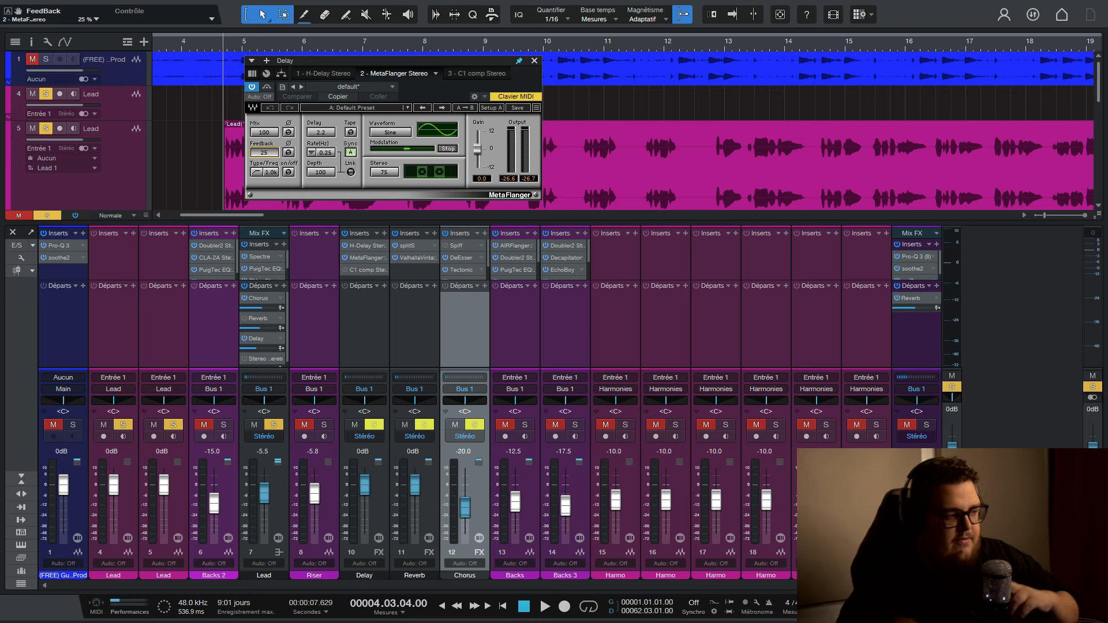
left_click_drag(264, 132, 264, 135)
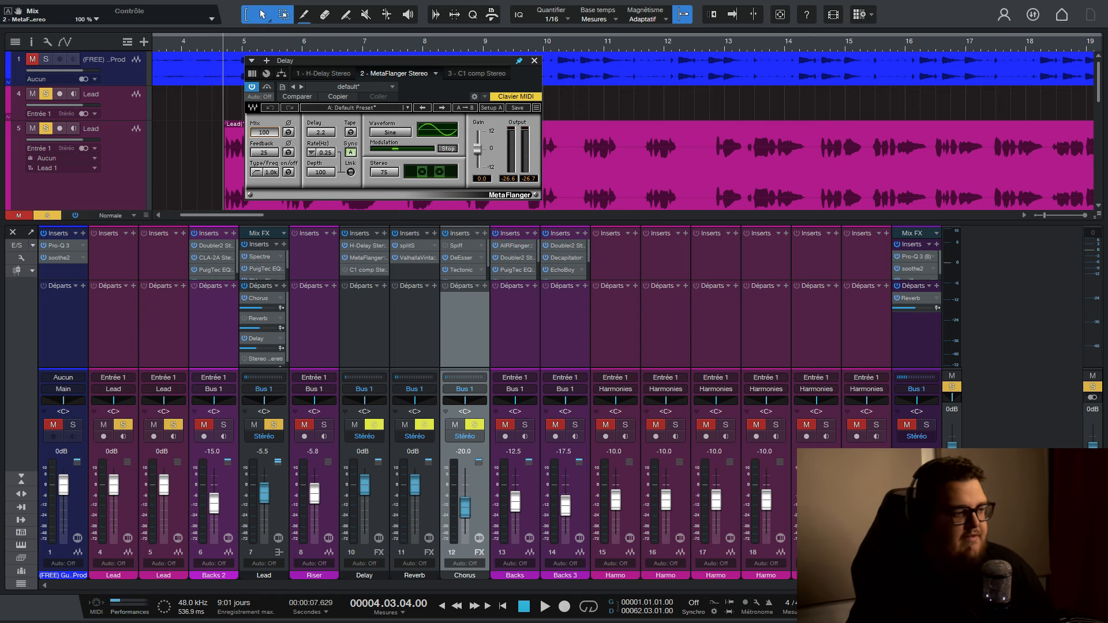
key("ctrl+w")
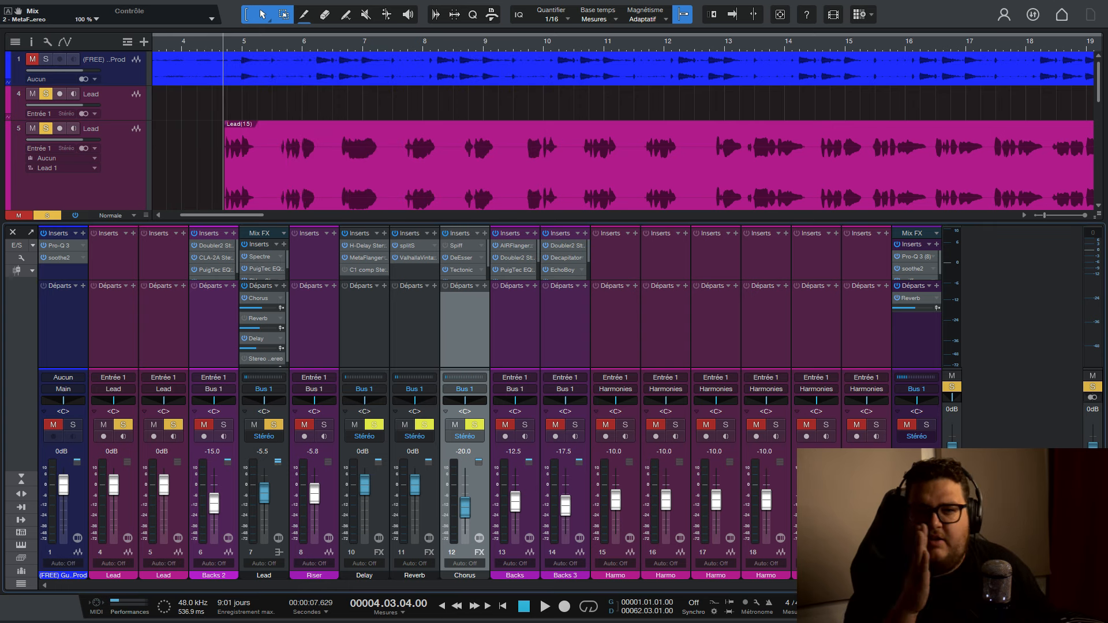
key("space")
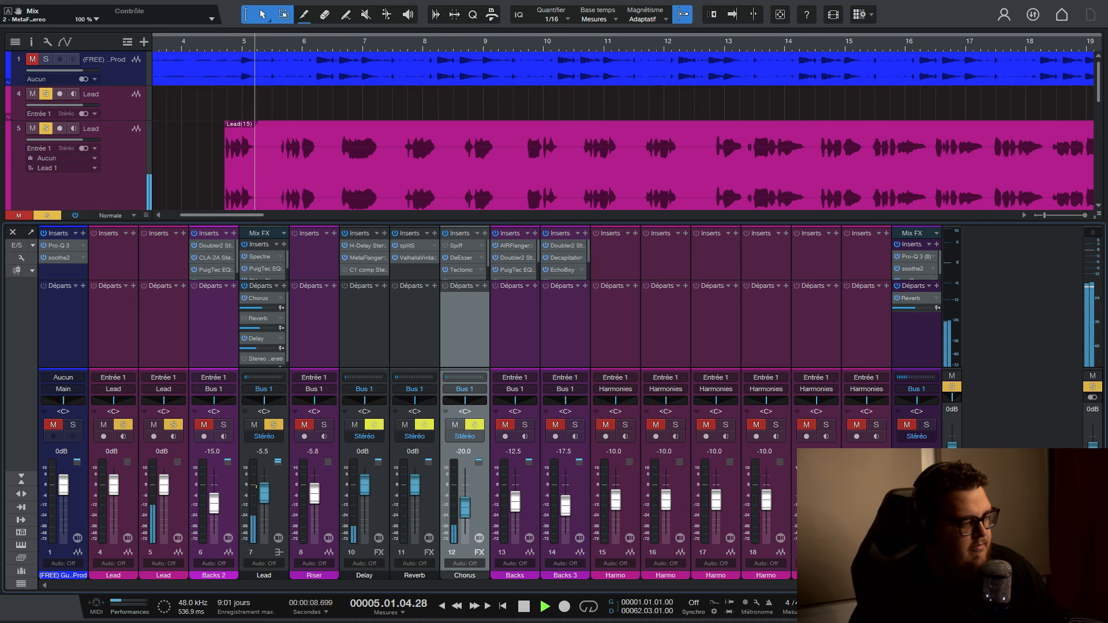
key("space")
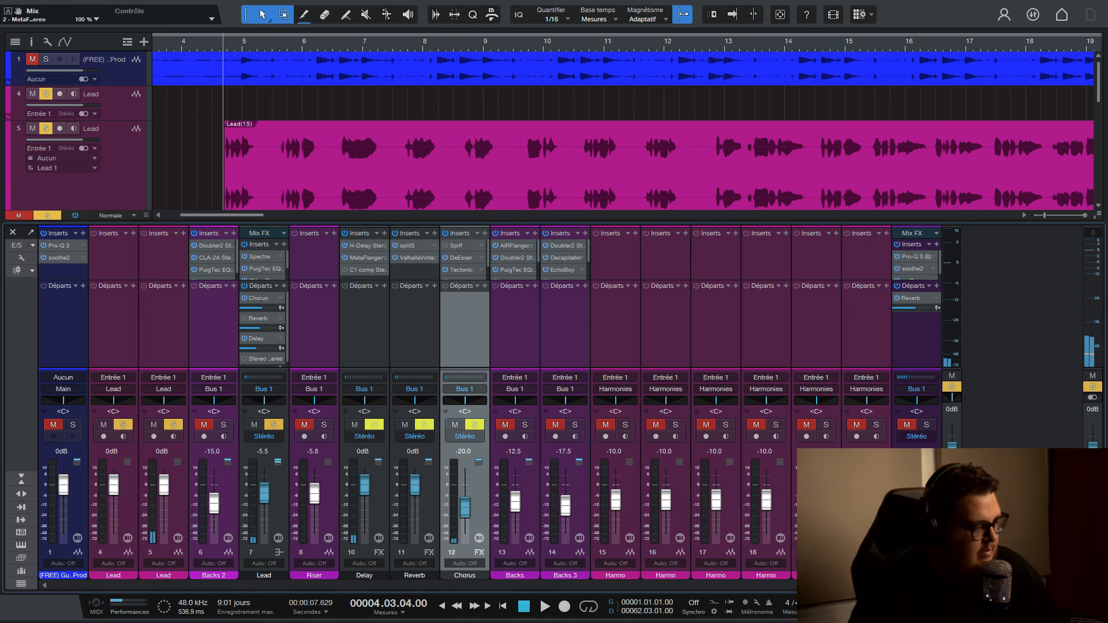
- Audition the lead vocal with the Lead bus's Delay send at -5.0 dB and set the send level to -15.0 dB
mouse_move(259, 349)
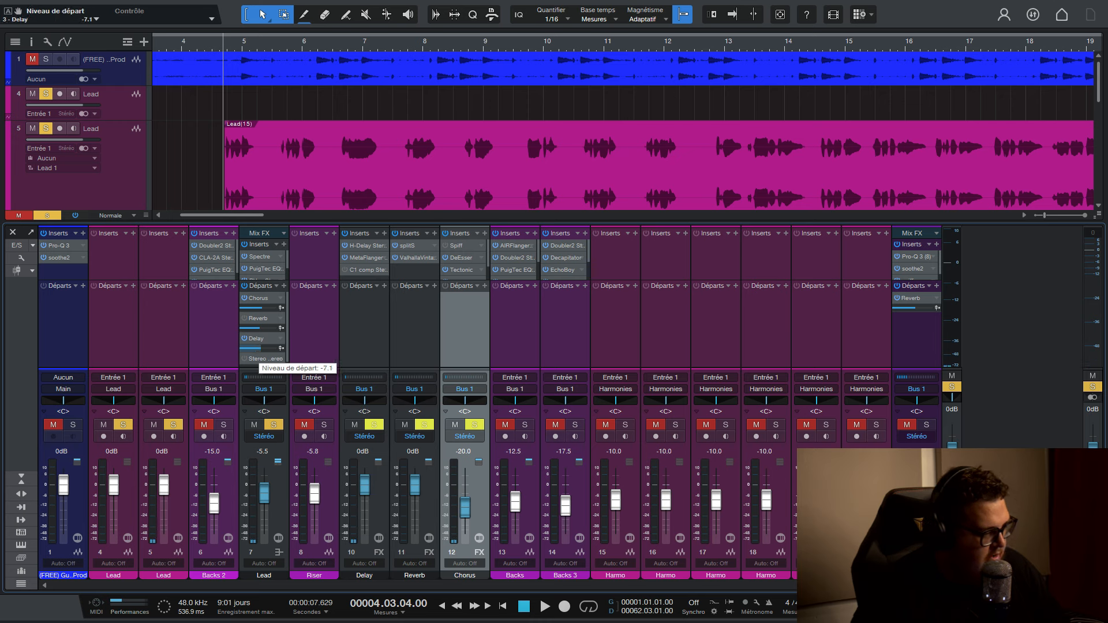
left_click_drag(263, 349, 263, 348)
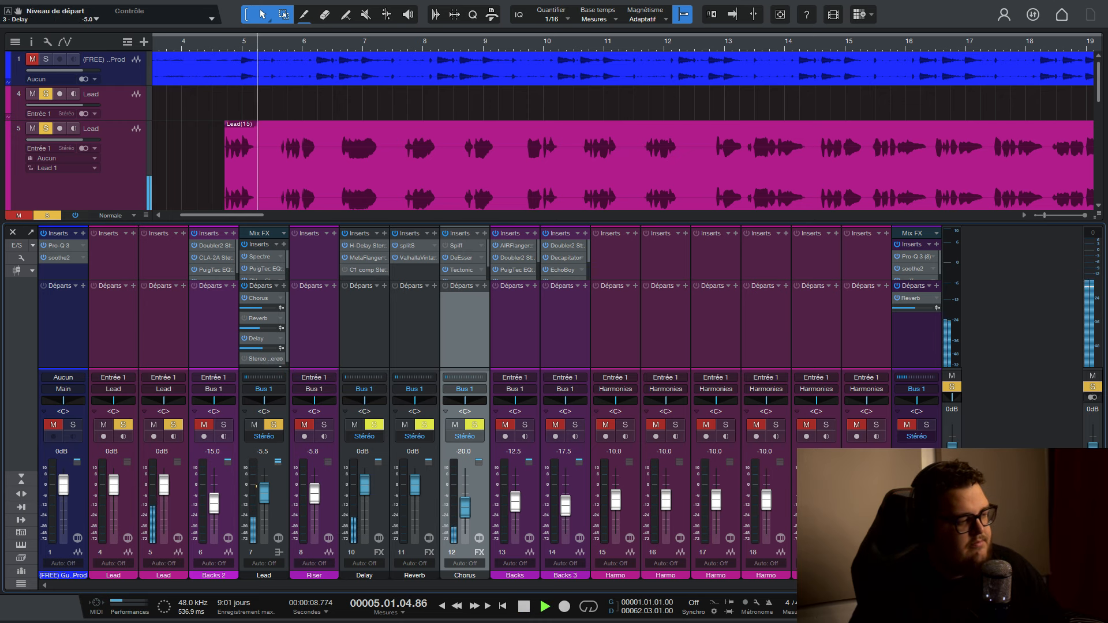
key("space")
key("space")
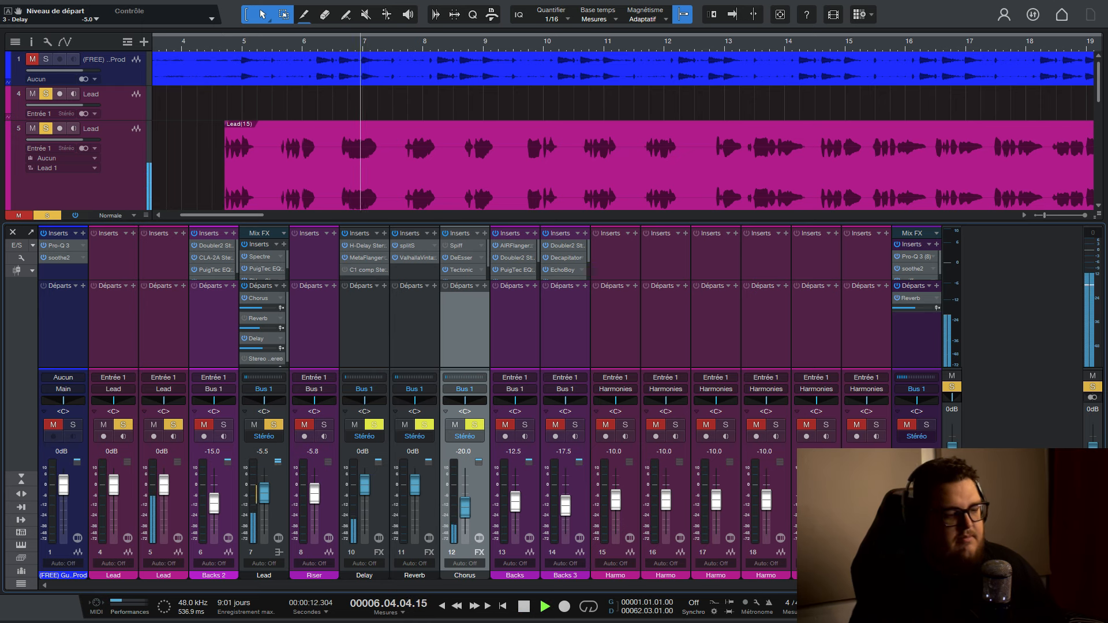
key("space")
left_click_drag(258, 348, 250, 348)
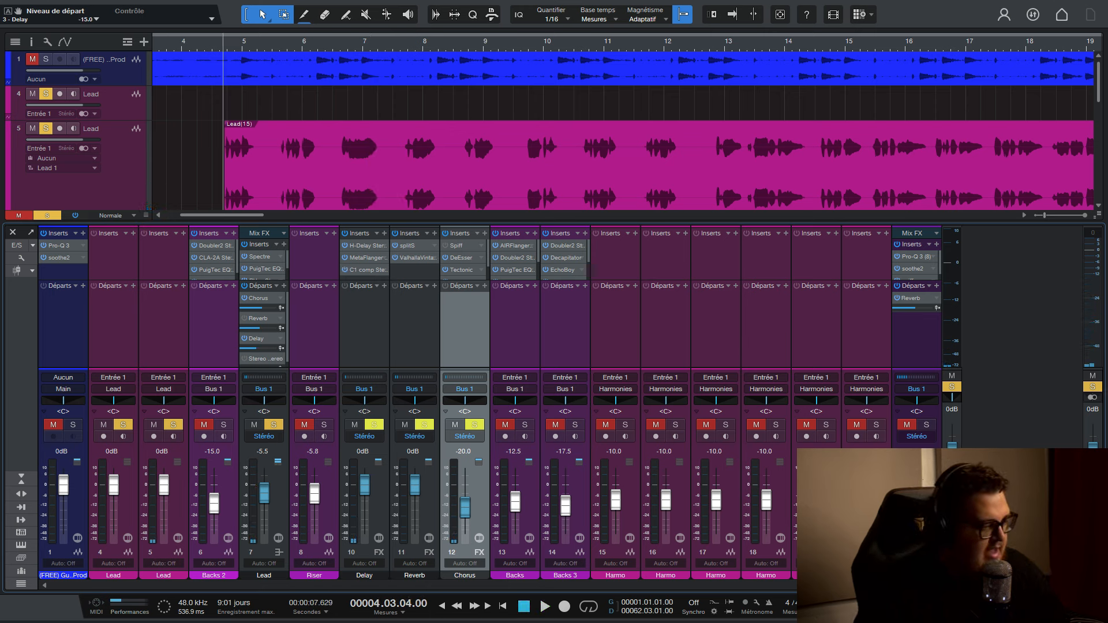
- Examine the side-chained C1 Compressor on the Delay channel and play the lead vocal to observe its gain reduction
double_click(364, 270)
left_click_drag(306, 6, 600, 41)
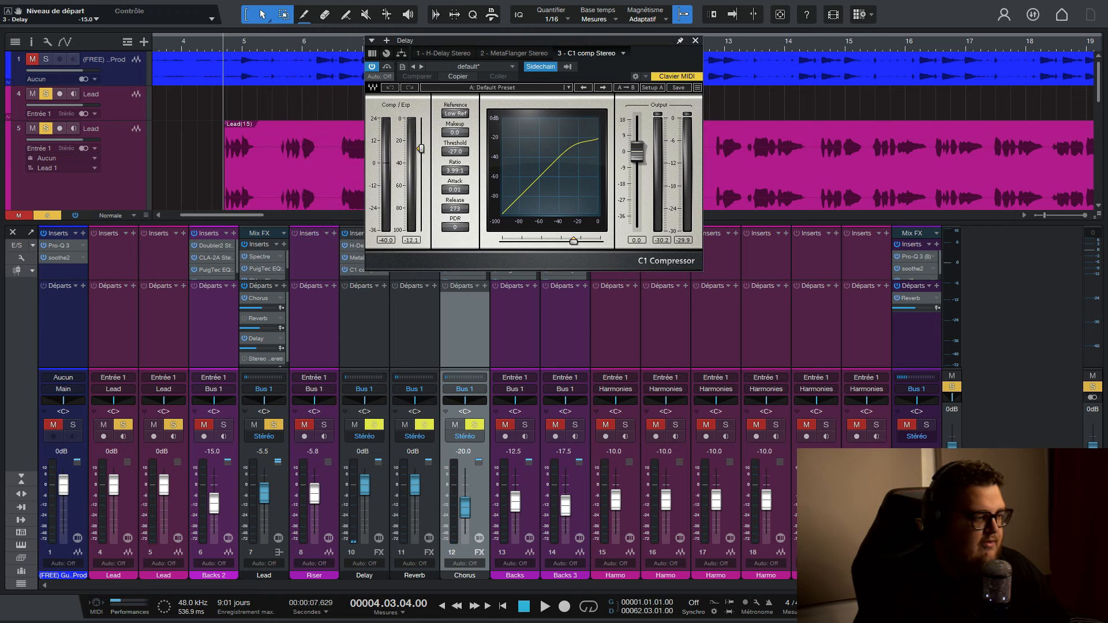
left_click(365, 332)
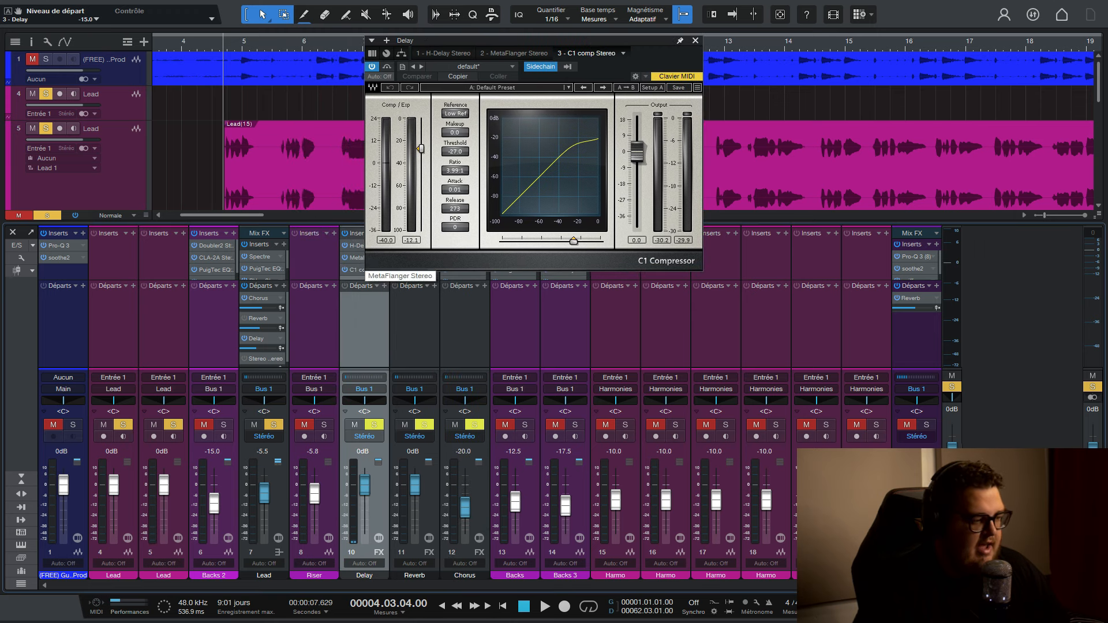
left_click_drag(547, 41, 597, 23)
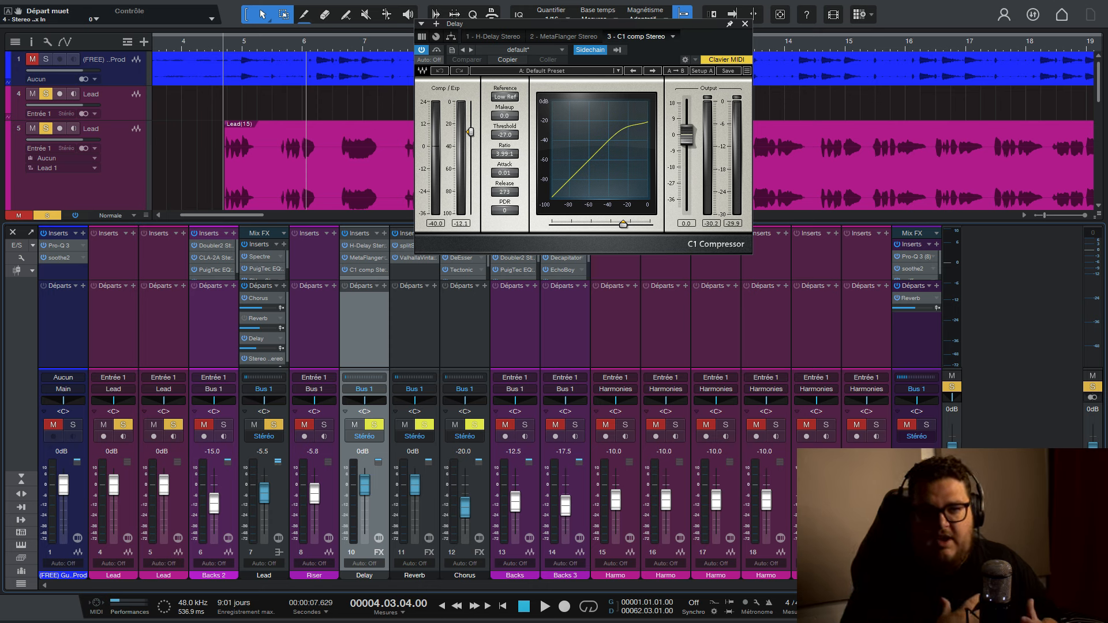
key("space")
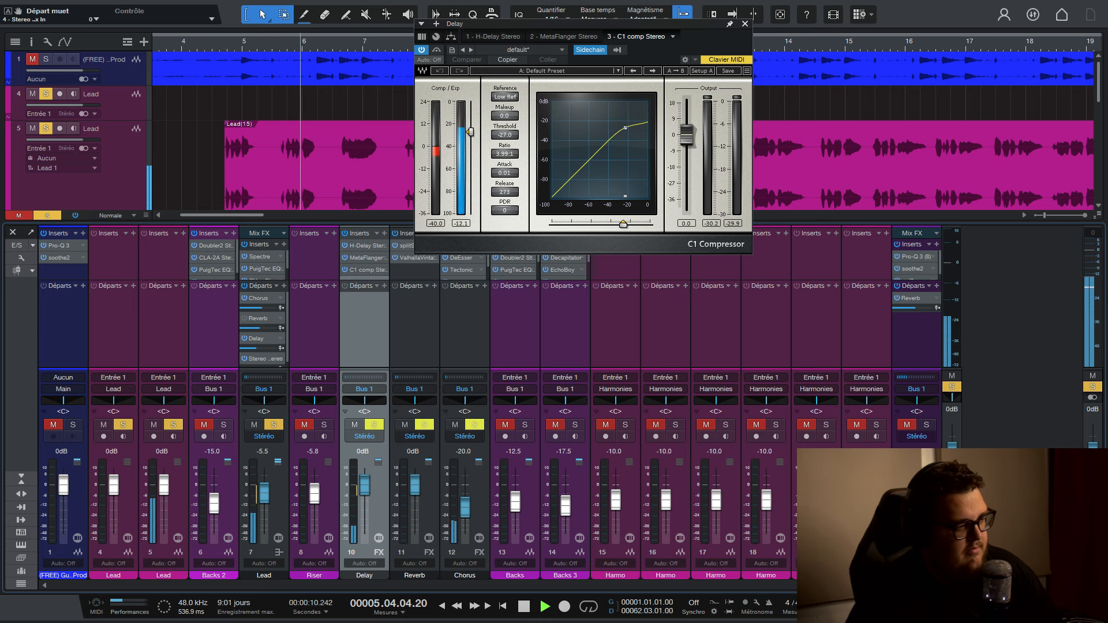
key("space")
- Try a C1 Compressor threshold of -47.6 with the Lead bus's Delay send at -5.0 dB, and restore both settings
left_click_drag(471, 131, 470, 154)
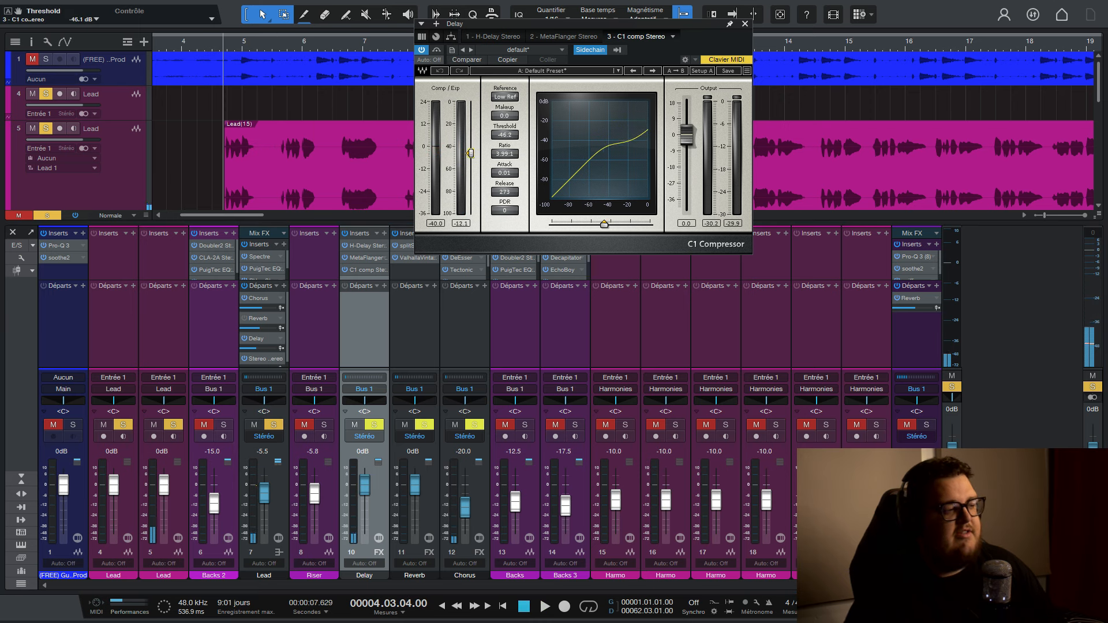
key("space")
mouse_move(260, 350)
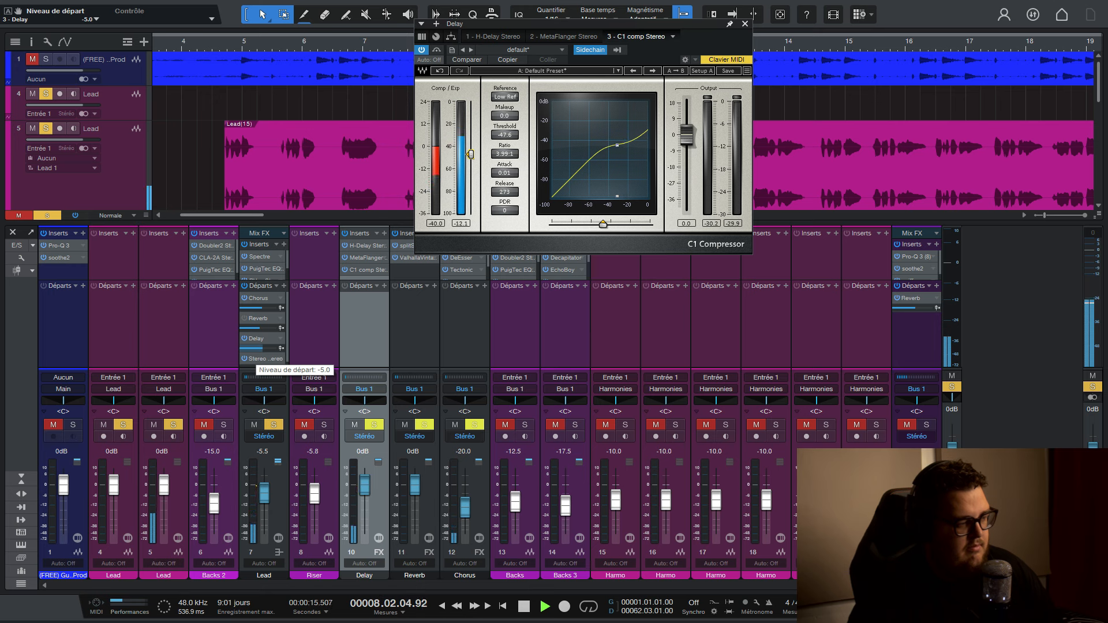
key("space")
left_click_drag(263, 348, 261, 349)
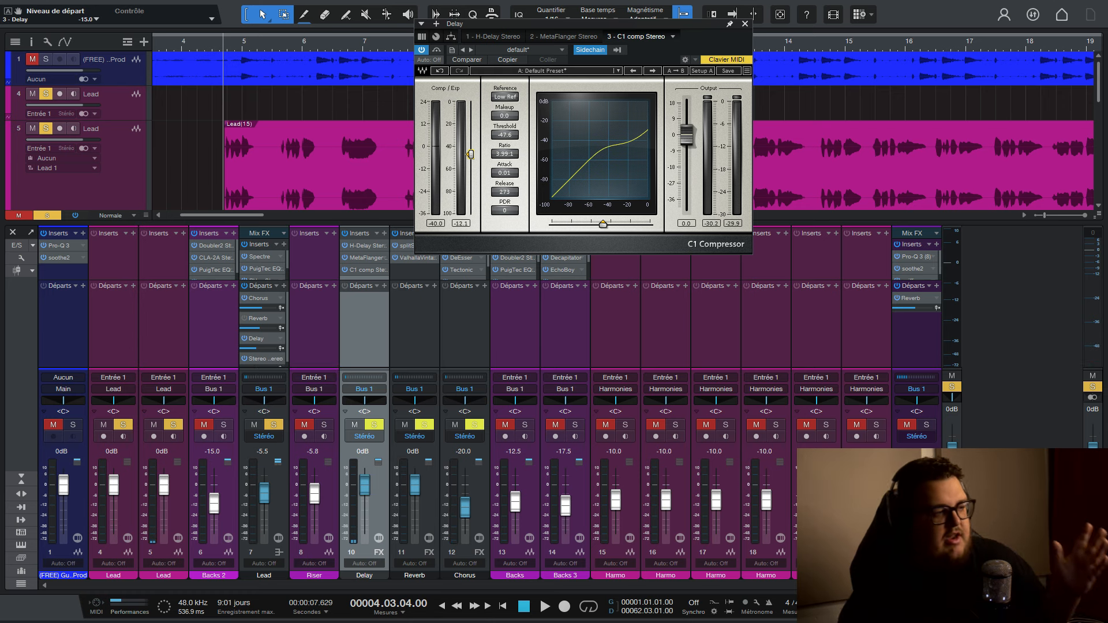
key("ctrl+z")
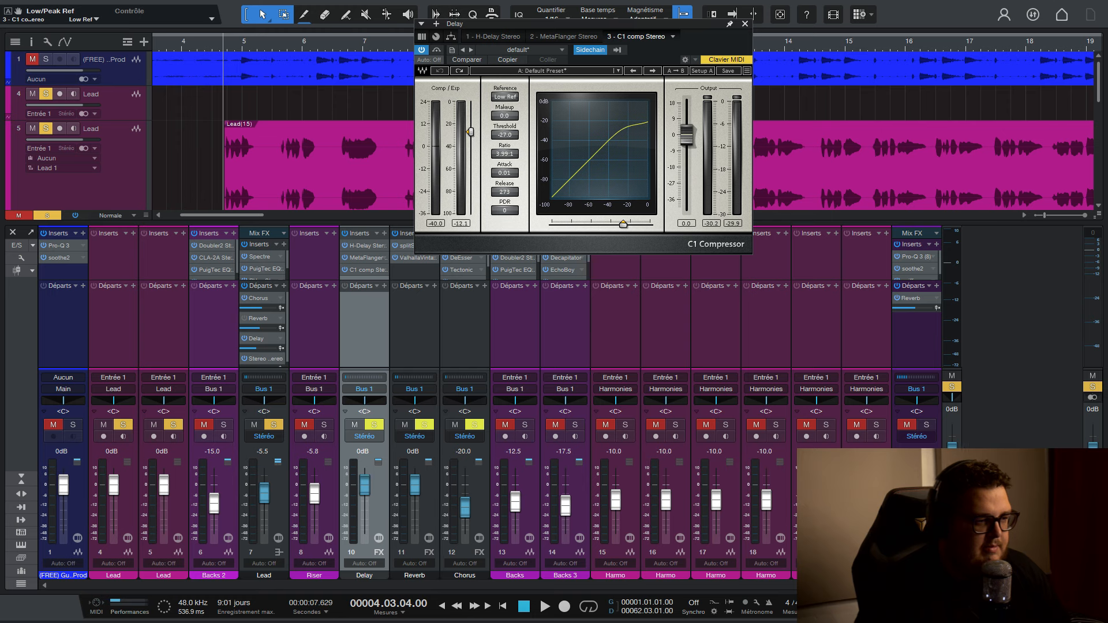
- Close the C1 Compressor and play the mix with the instrumental unmuted and soloed
key("ctrl+w")
key("m")
key("s")
key("space")
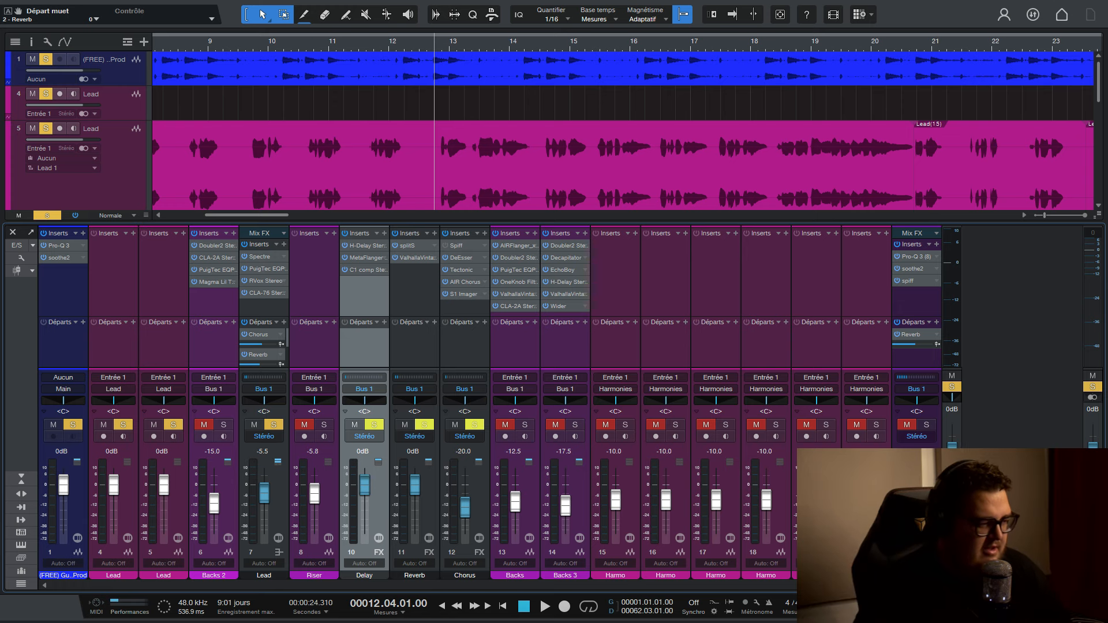
- Examine the Reverb channel's ValhallaVintageVerb decay, damping, modulation and EQ settings, and close the plug-in
left_click(411, 257)
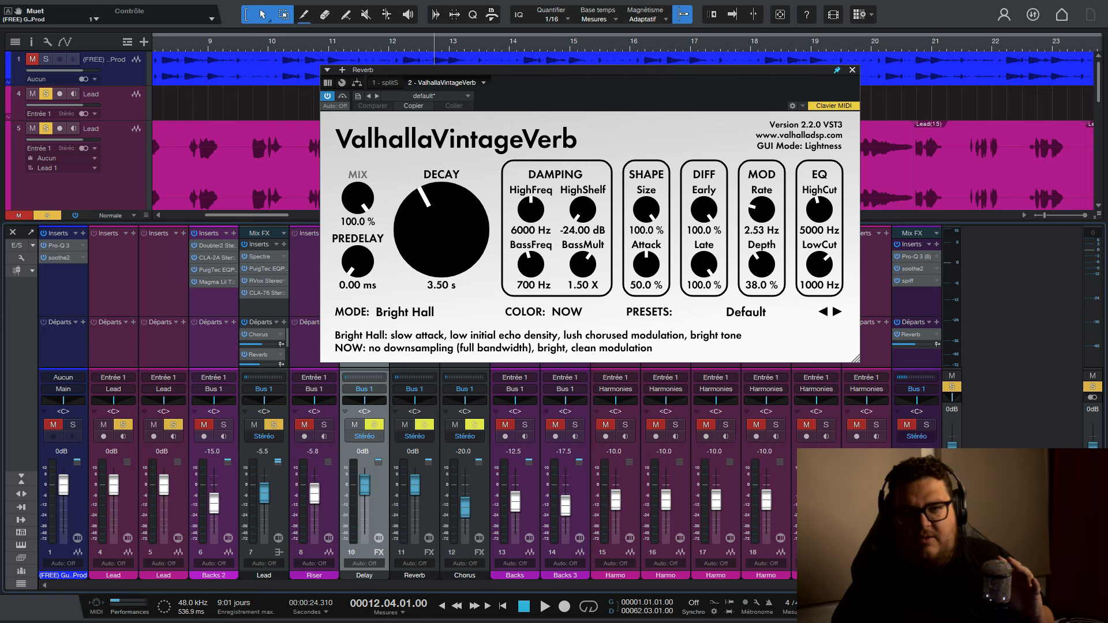
left_click_drag(649, 73, 437, 260)
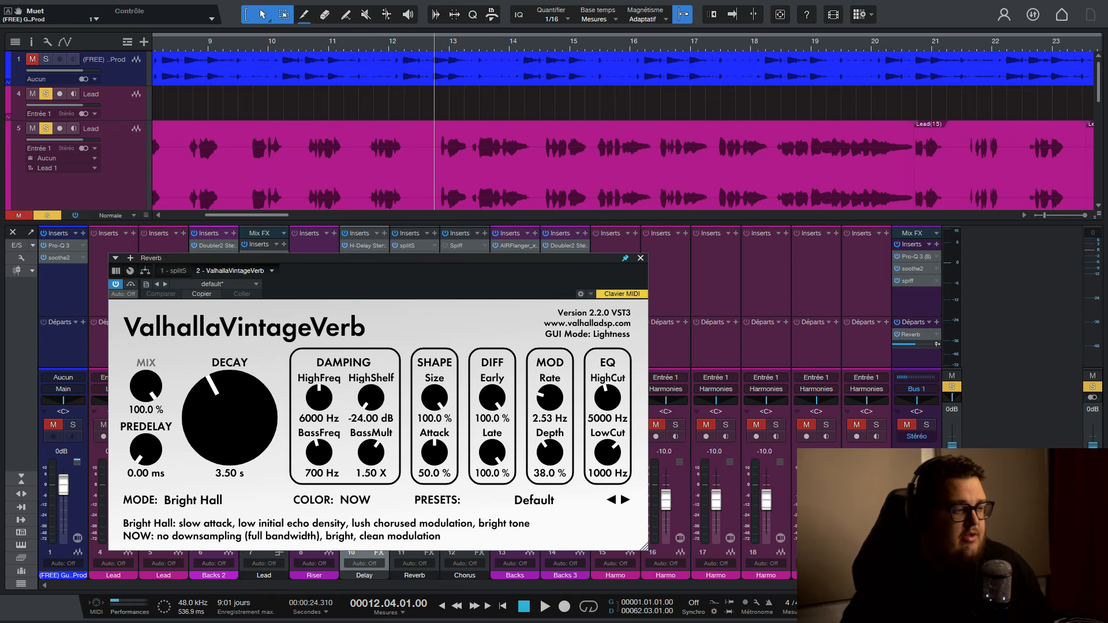
left_click(640, 258)
- Examine the Reverb channel's splitS, try its S level at -15 dB, and restore it to minus infinity
double_click(407, 246)
left_click_drag(628, 175, 306, 81)
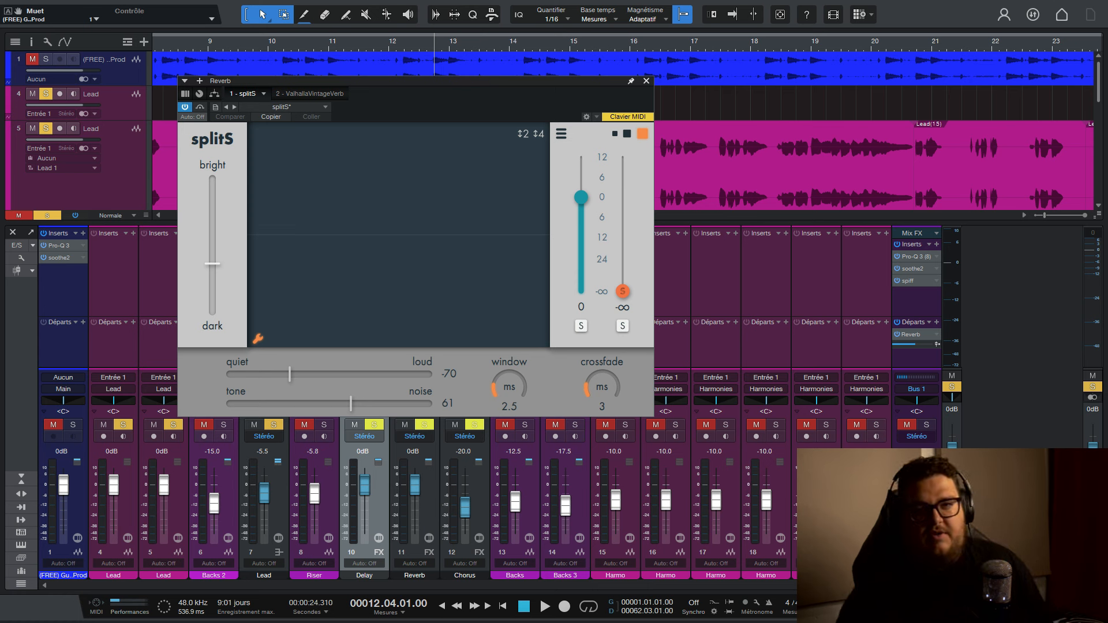
left_click(582, 326)
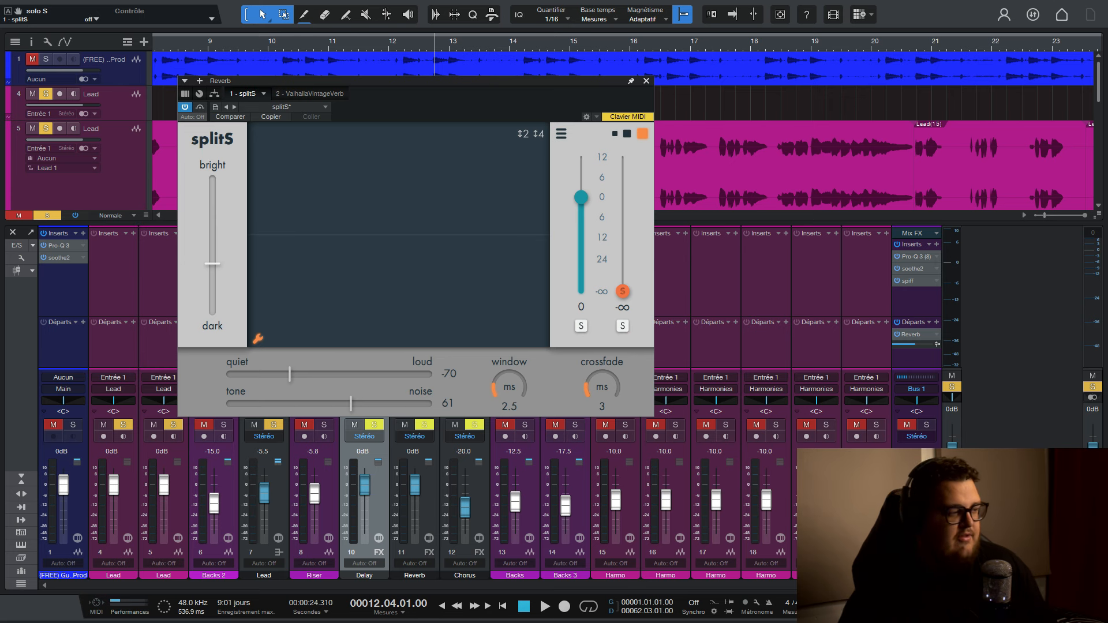
left_click_drag(515, 81, 401, 93)
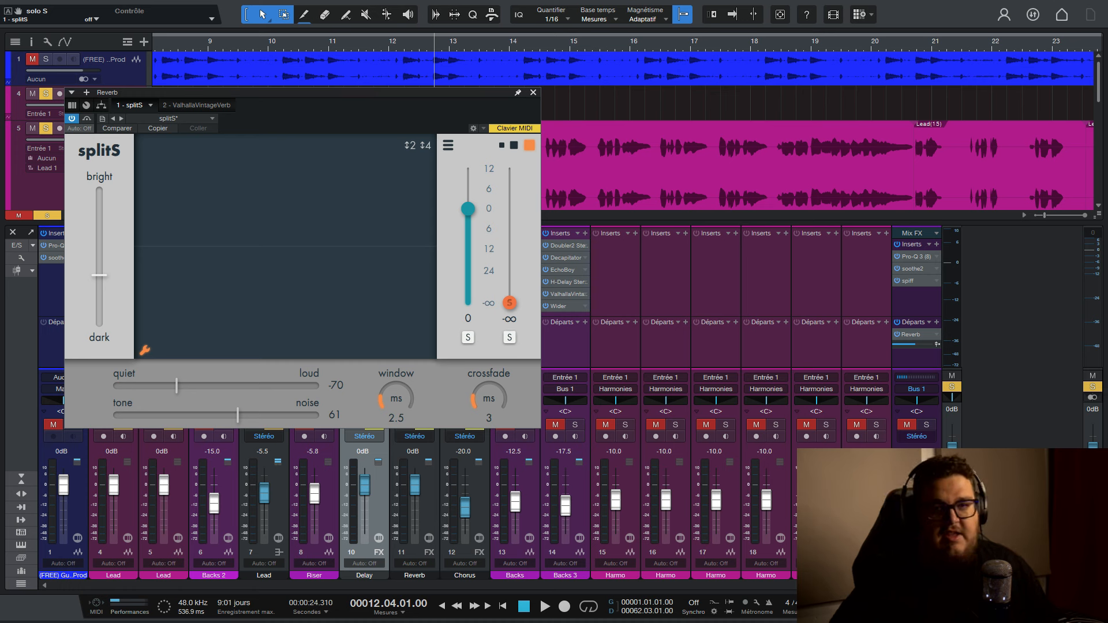
left_click_drag(509, 303, 509, 261)
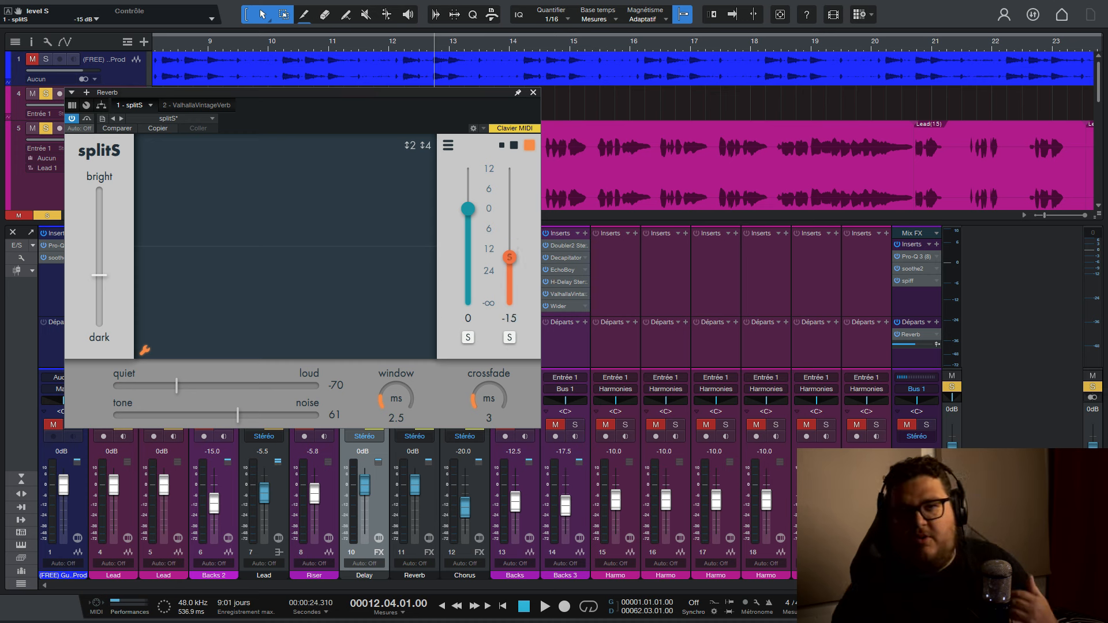
left_click_drag(509, 255, 509, 303)
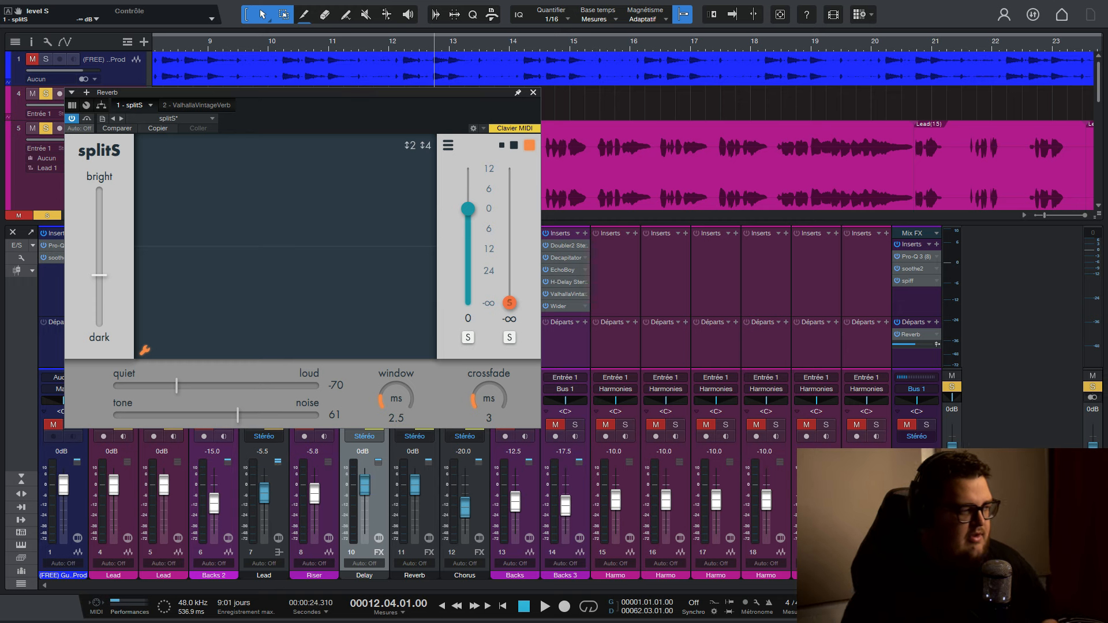
- Clear all solos and mutes in the mixer and copy the Reverb channel's splitS to the Lead bus's inserts
left_click_drag(457, 93, 813, 114)
left_click(47, 215)
left_click(18, 215)
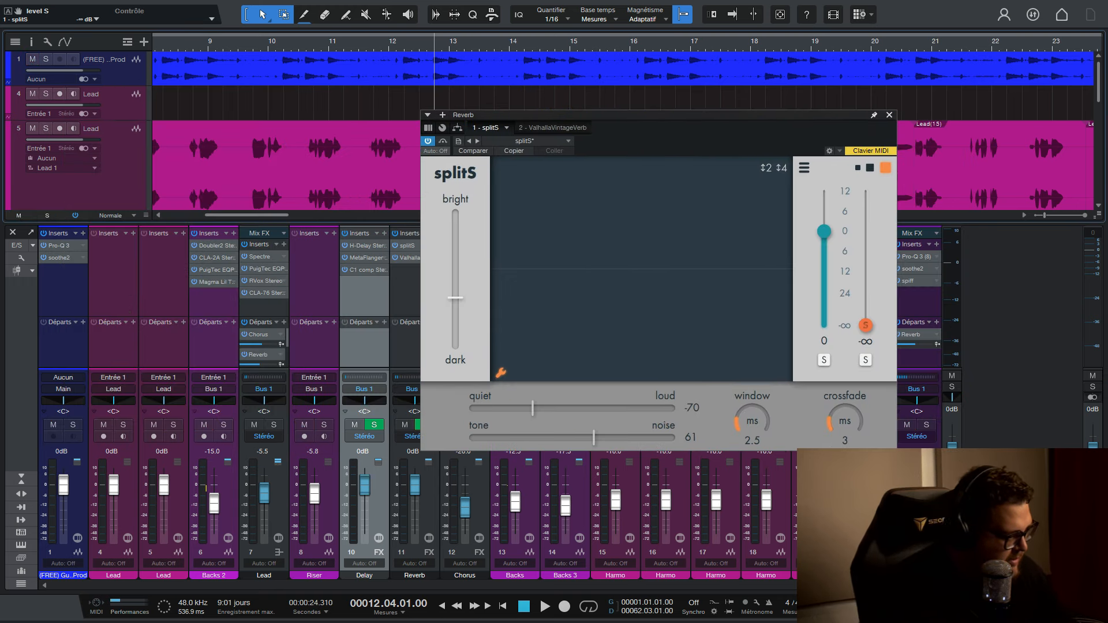
left_click_drag(408, 245, 255, 310)
- Disable the Lead bus's Chorus and Reverb sends and play the Lead bus soloed through its splitS
left_click(244, 335)
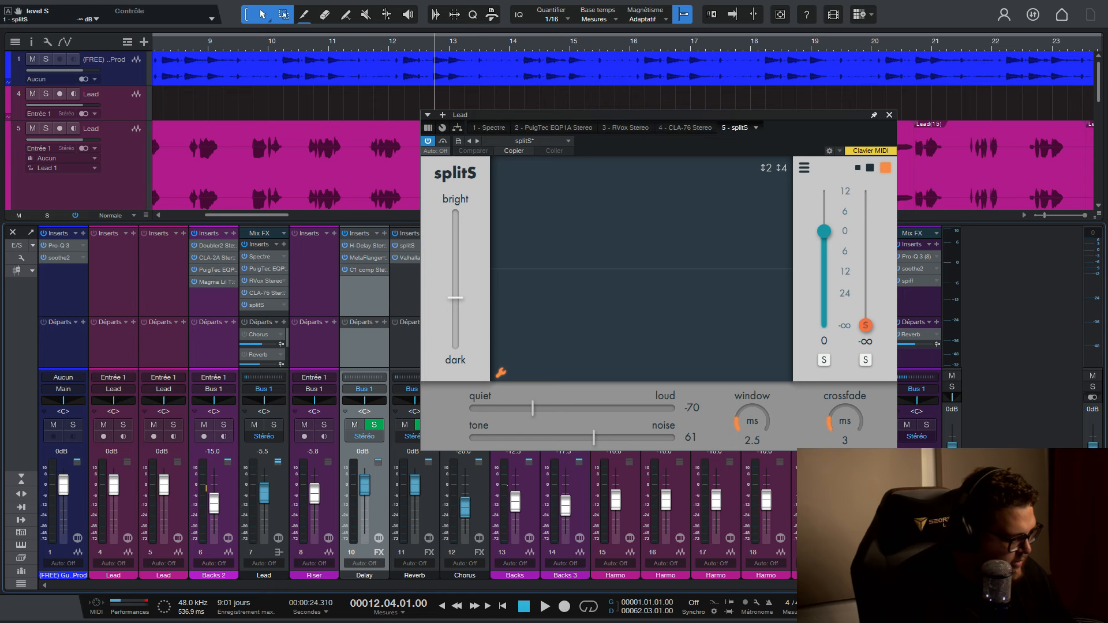
left_click(244, 355)
left_click(273, 424)
key("space")
left_click_drag(607, 116, 477, 140)
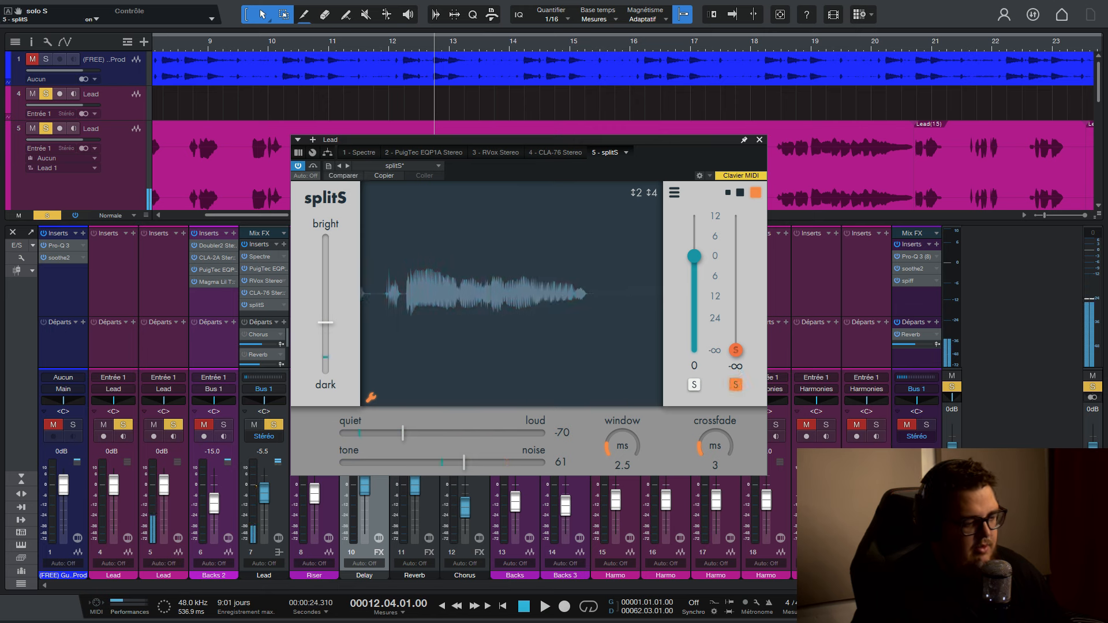
- Try an S level of 5.0 dB in the Lead bus's splitS while playing the vocal
left_click_drag(736, 350, 736, 239)
key("space")
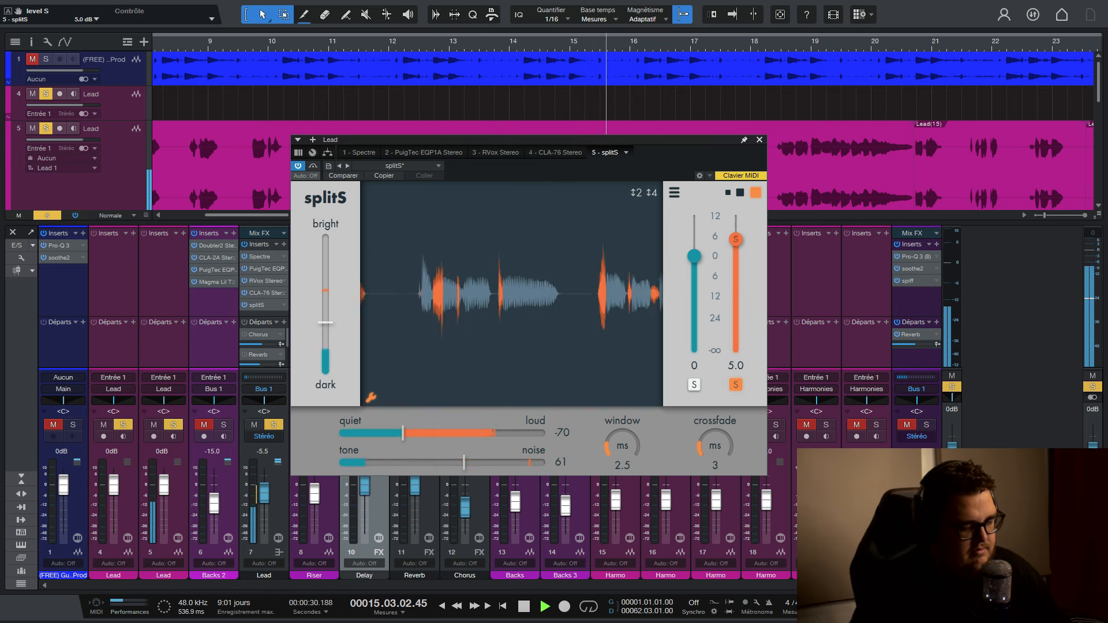
key("space")
- Play the vocal with the Lead bus's Reverb send re-enabled, try splitS's S level at 12 dB, and return it to minus infinity
left_click_drag(659, 143, 899, 109)
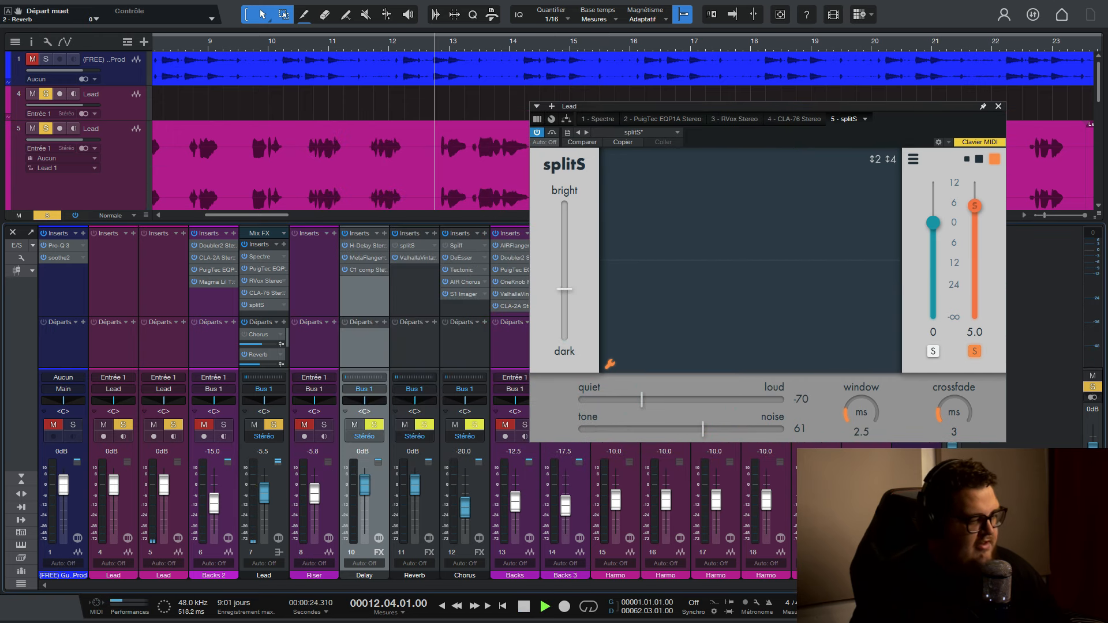
key("space")
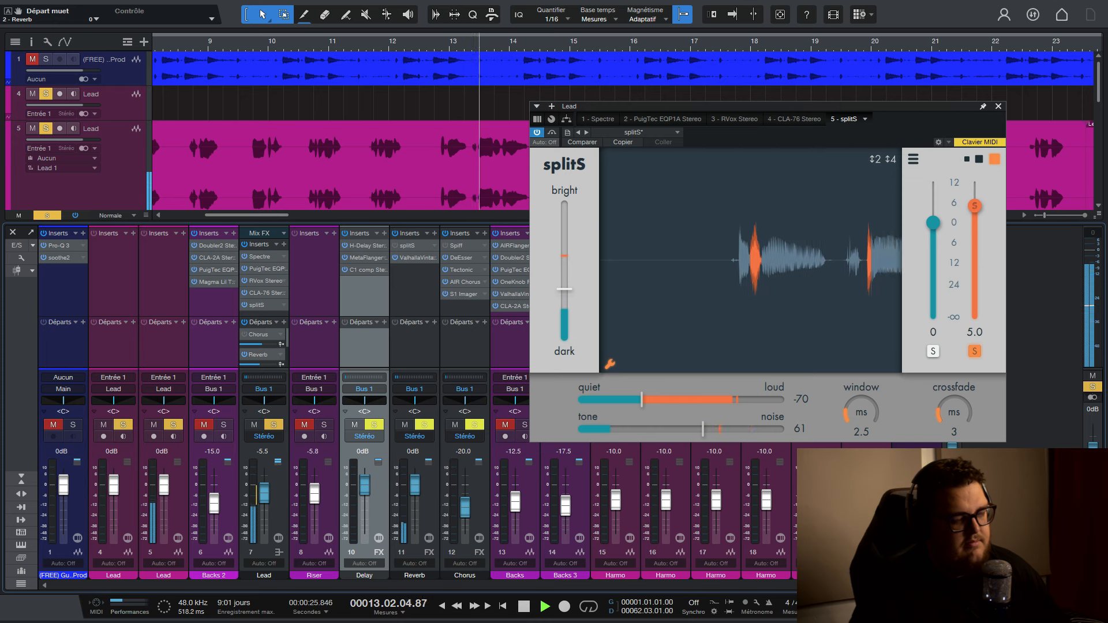
left_click_drag(975, 206, 975, 183)
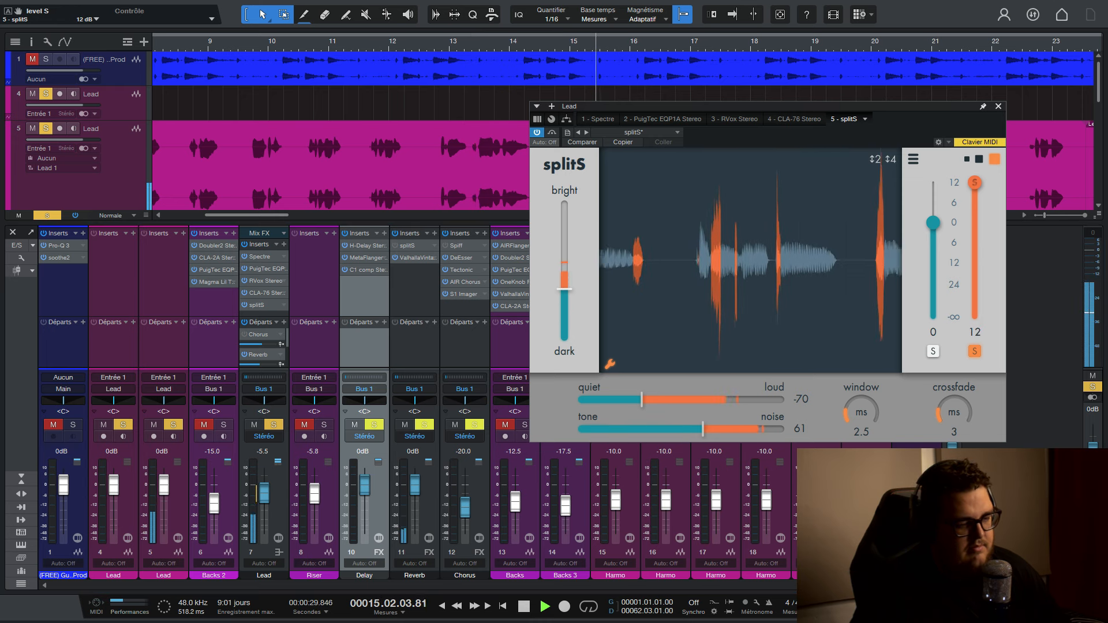
key("space")
left_click_drag(975, 183, 975, 317)
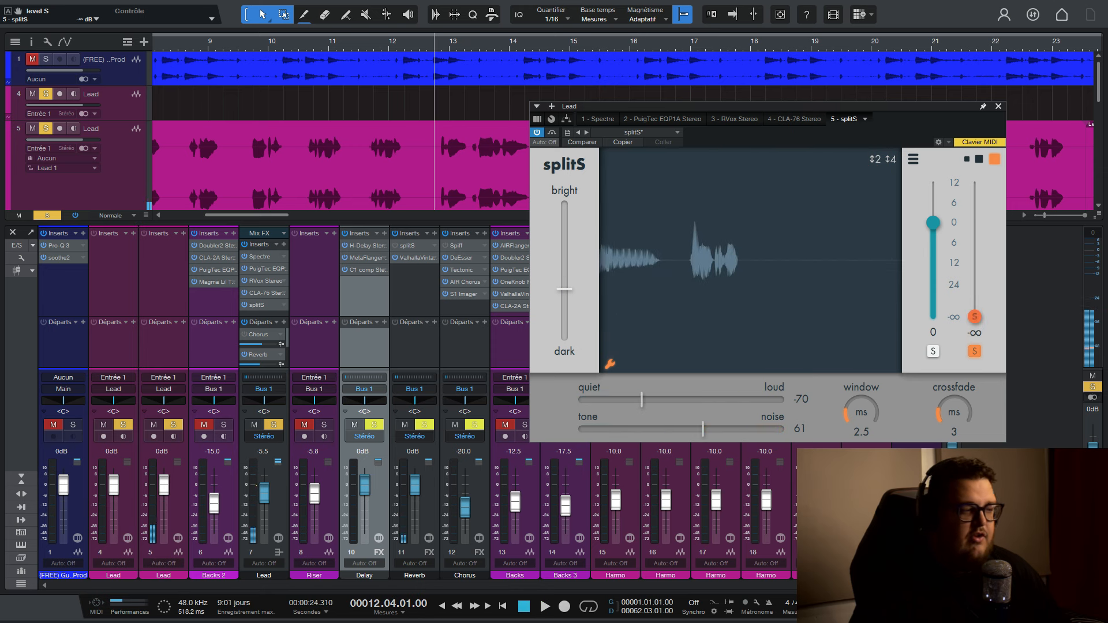
- Play the vocal with splitS's S solo switched off, and remove splitS from the Lead bus
key("space")
left_click(975, 351)
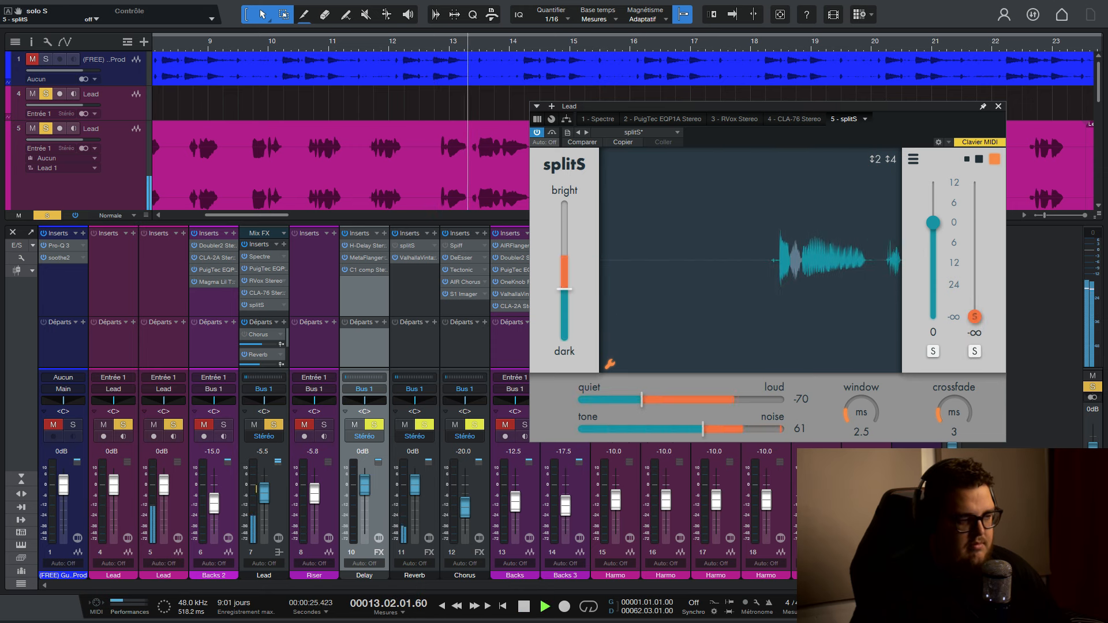
key("space")
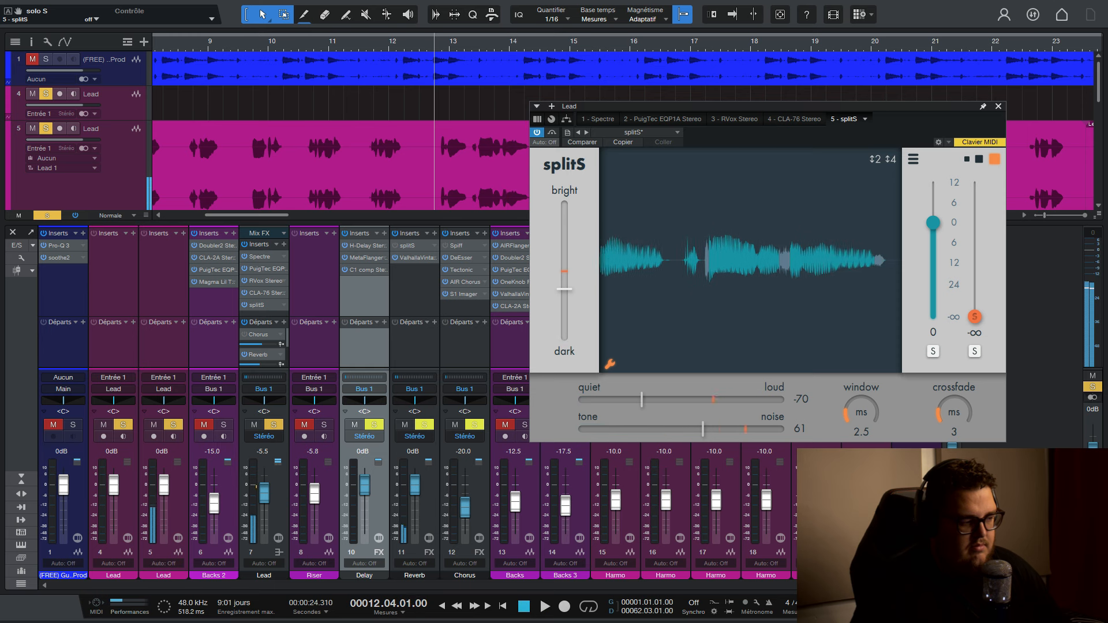
right_click(283, 306)
left_click(323, 421)
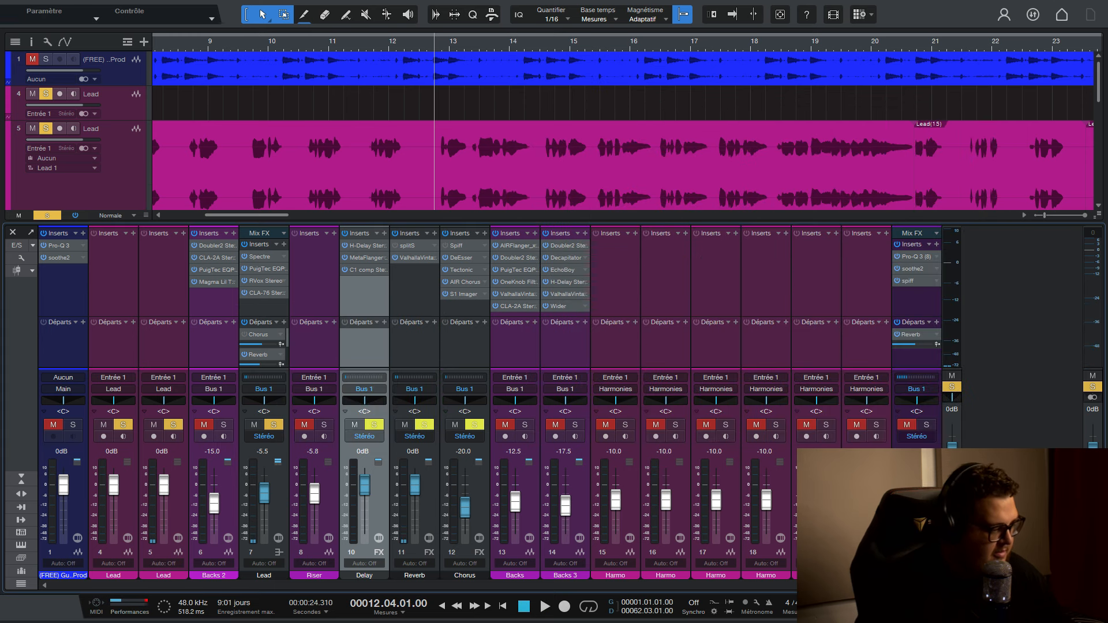
- Route the Lead bus's output to the Reverb channel and play the vocal
left_click(264, 389)
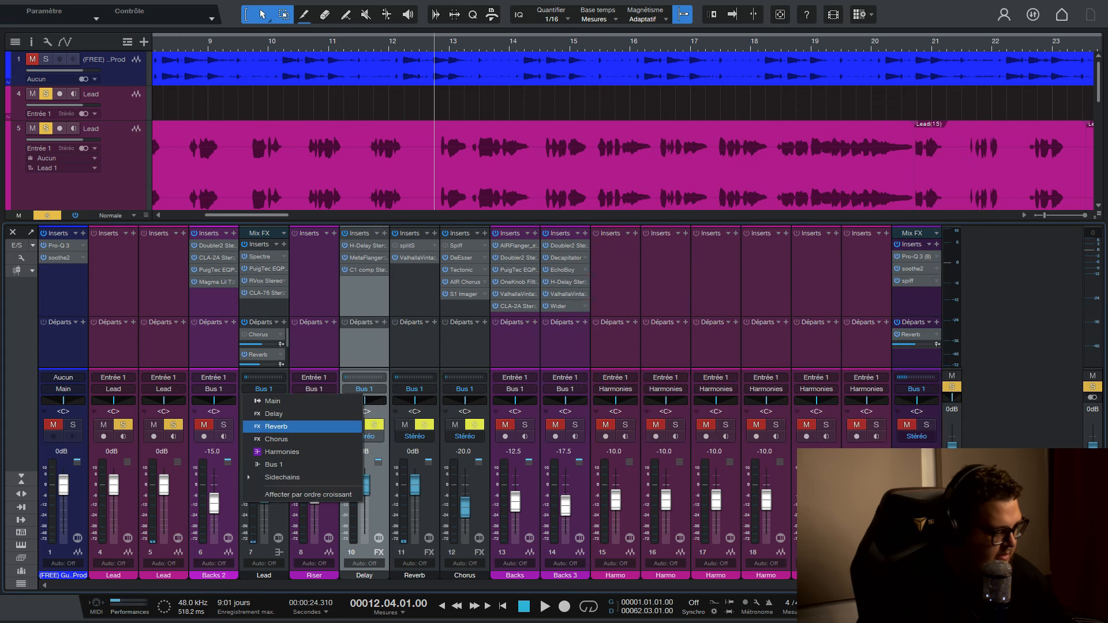
left_click(271, 422)
key("space")
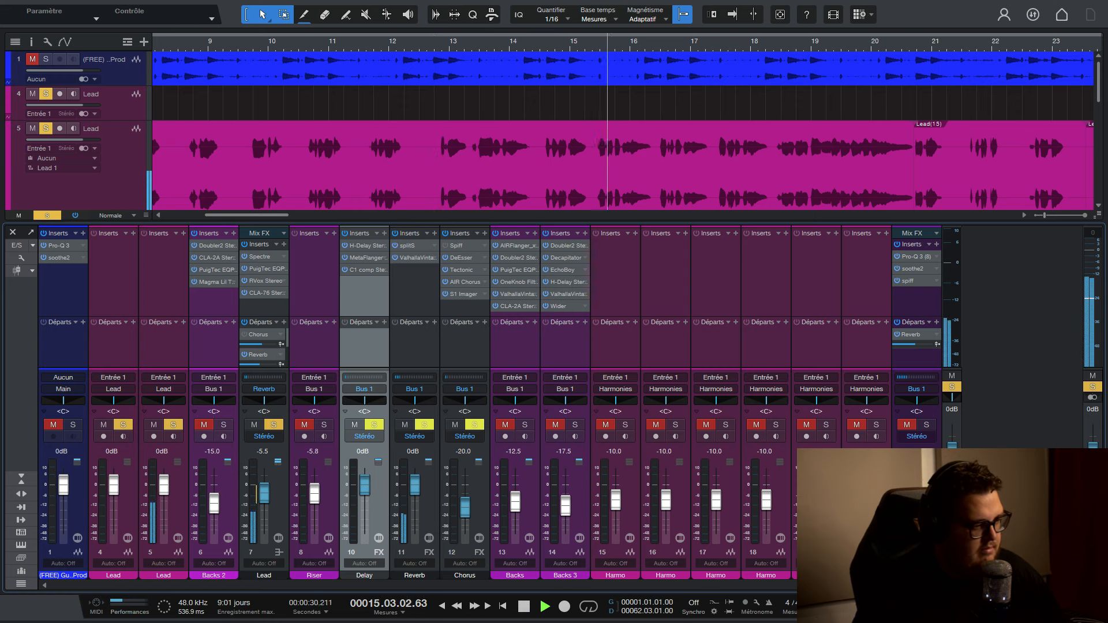
- Raise the S level of the Reverb channel's splitS to -16 dB and on to -13 dB during playback, and close the plug-in
double_click(408, 246)
left_click_drag(577, 115, 324, 215)
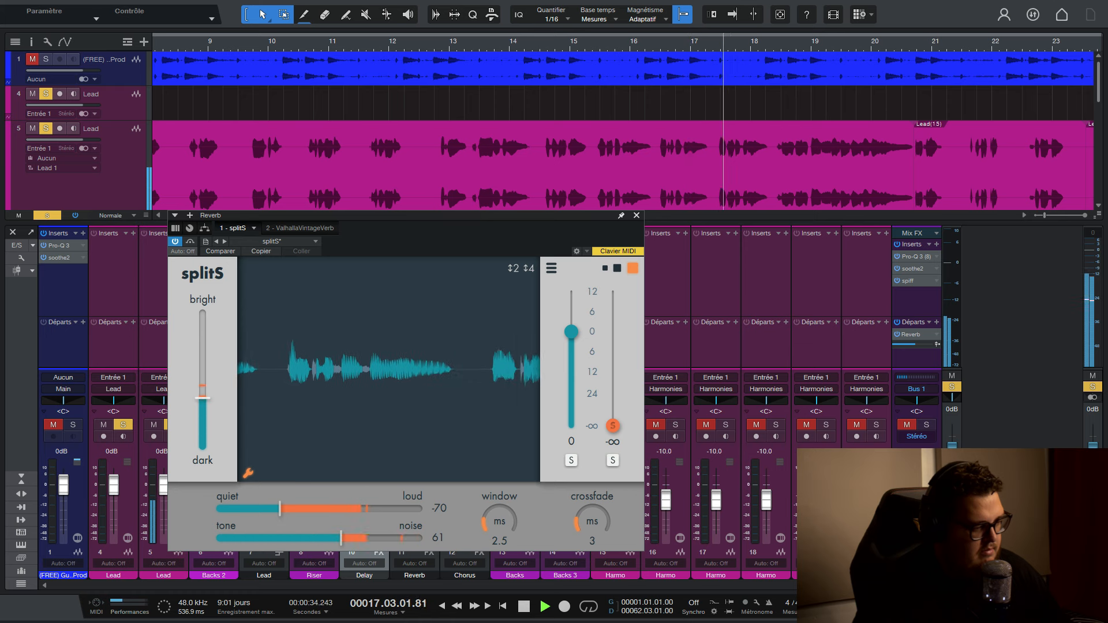
left_click_drag(613, 425, 613, 382)
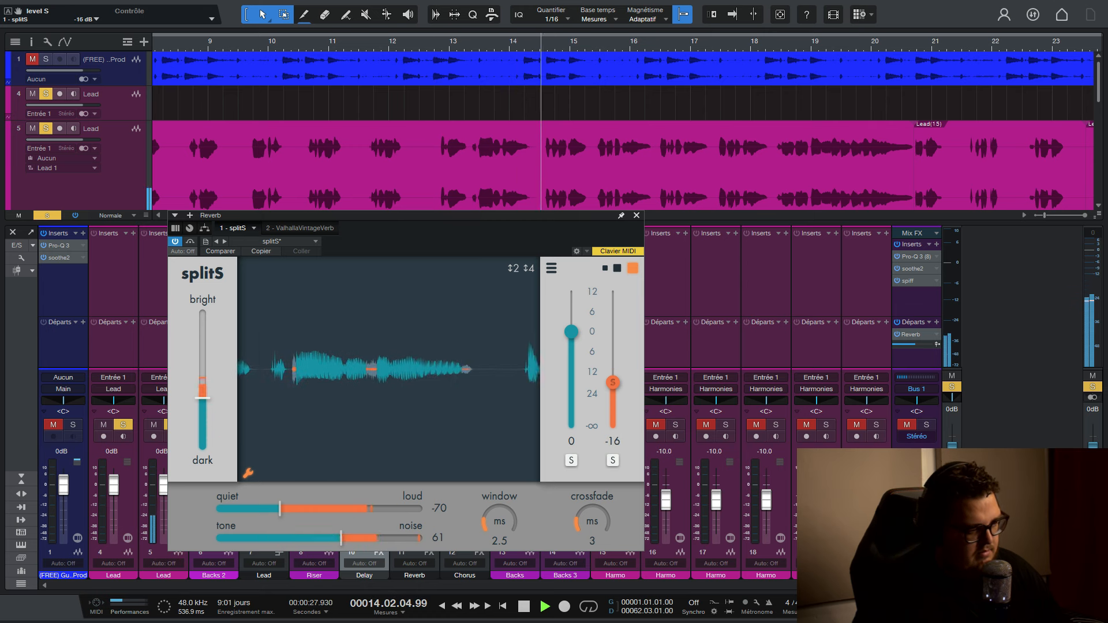
left_click_drag(613, 383, 613, 374)
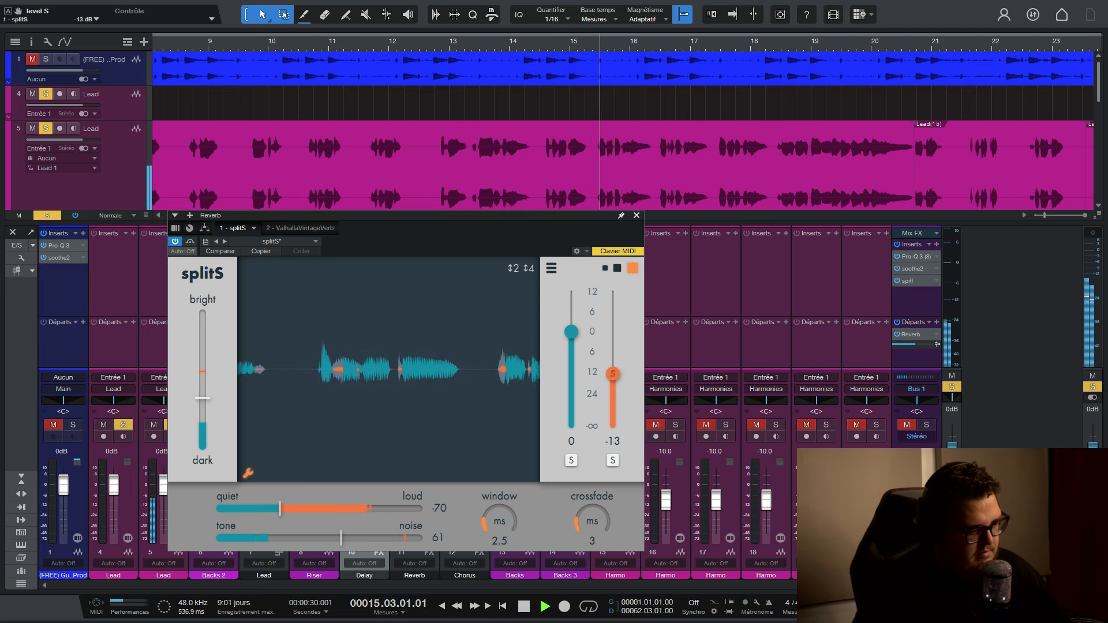
key("space")
left_click(637, 215)
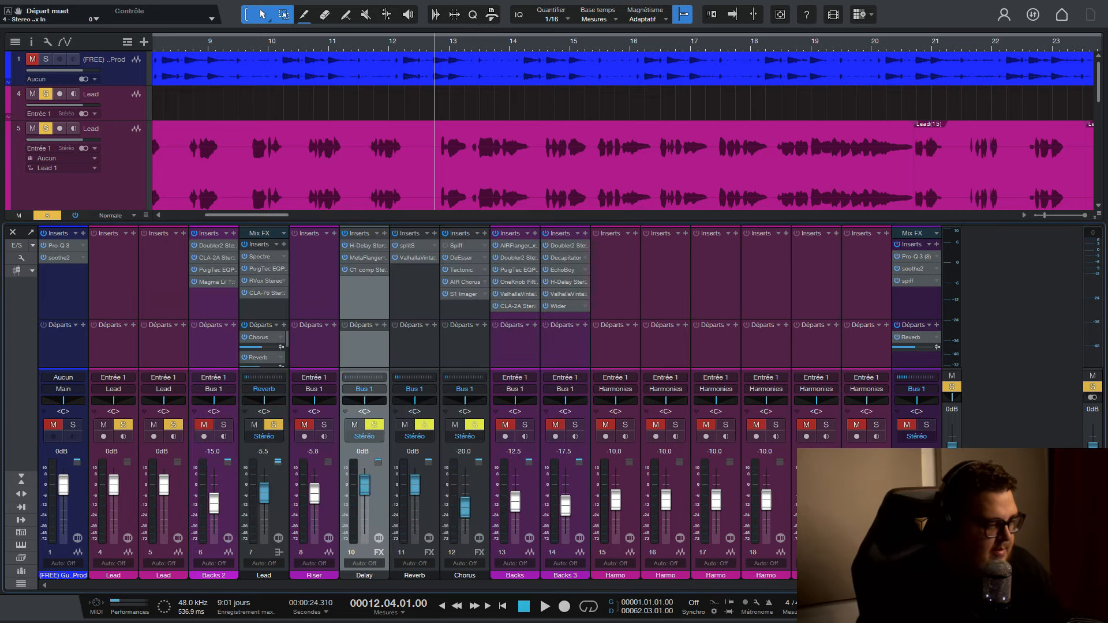
- Try the Reverb channel's ValhallaVintageVerb with HighCut at 20000 Hz and LowCut at 10 Hz while playing the vocal
left_click_drag(479, 258, 539, 121)
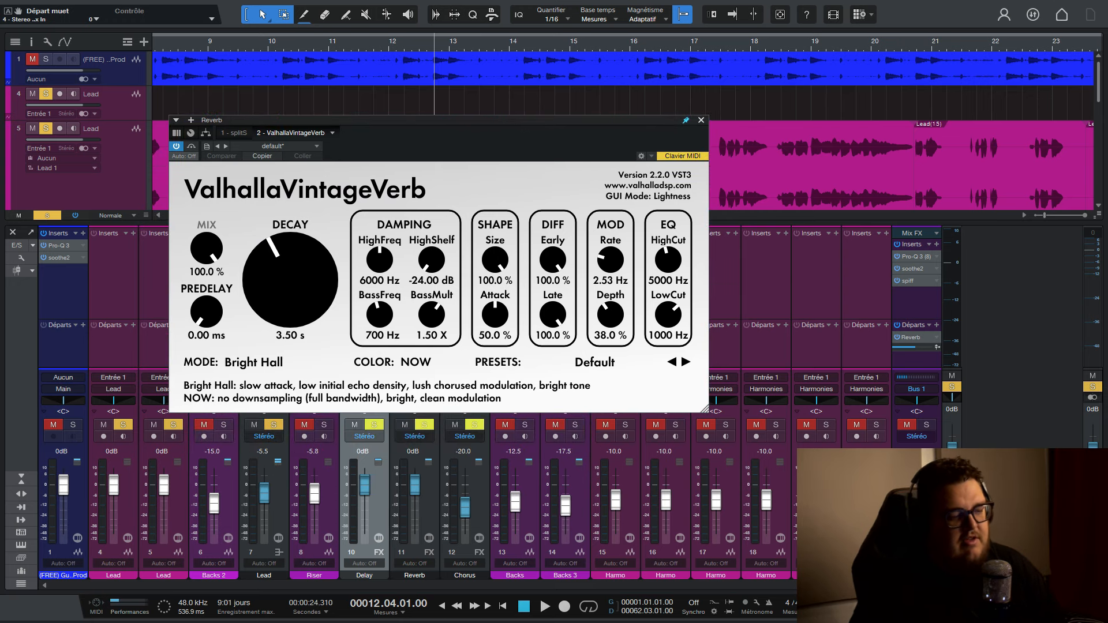
left_click_drag(433, 120, 368, 154)
left_click_drag(655, 349, 655, 393)
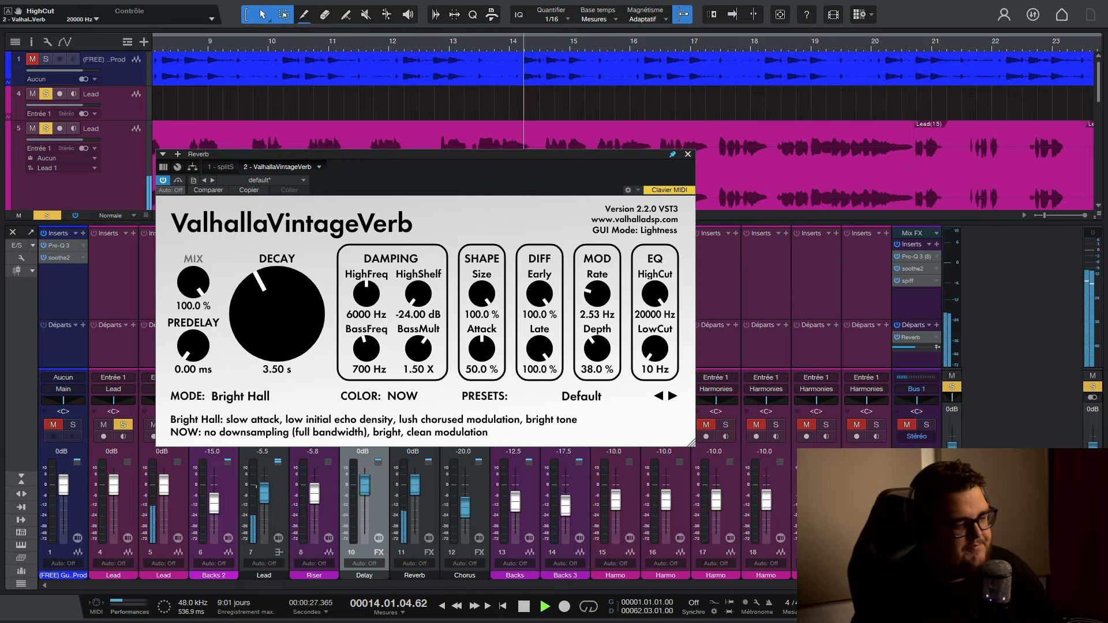
key("space")
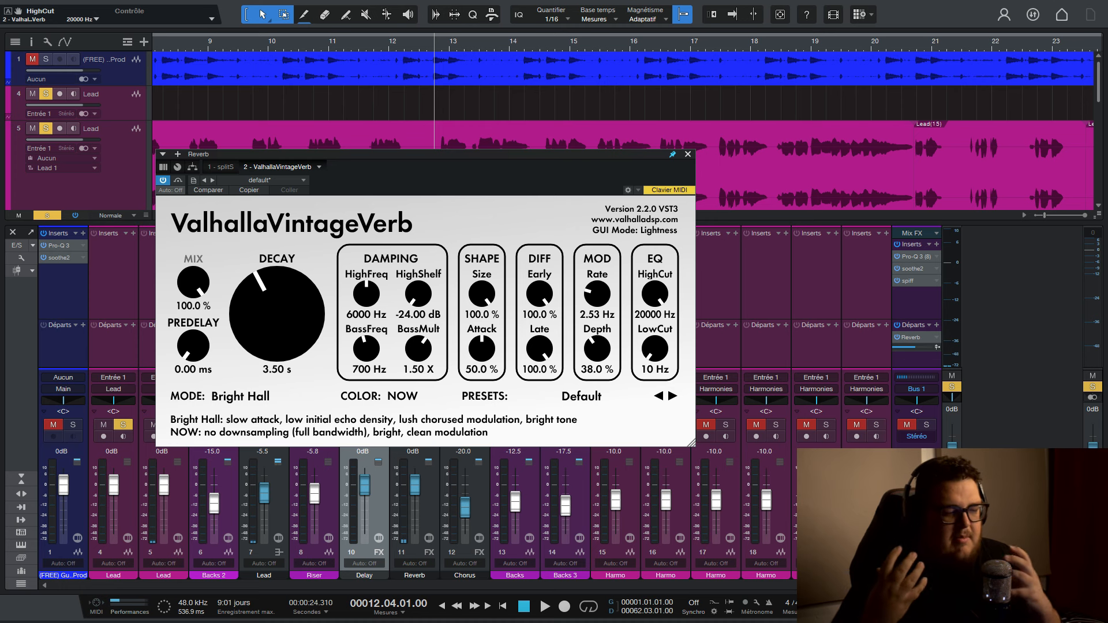
- Compare ValhallaVintageVerb's LowCut at 1000 Hz and 1500 Hz during playback, and set it to 1000 Hz
key("Return")
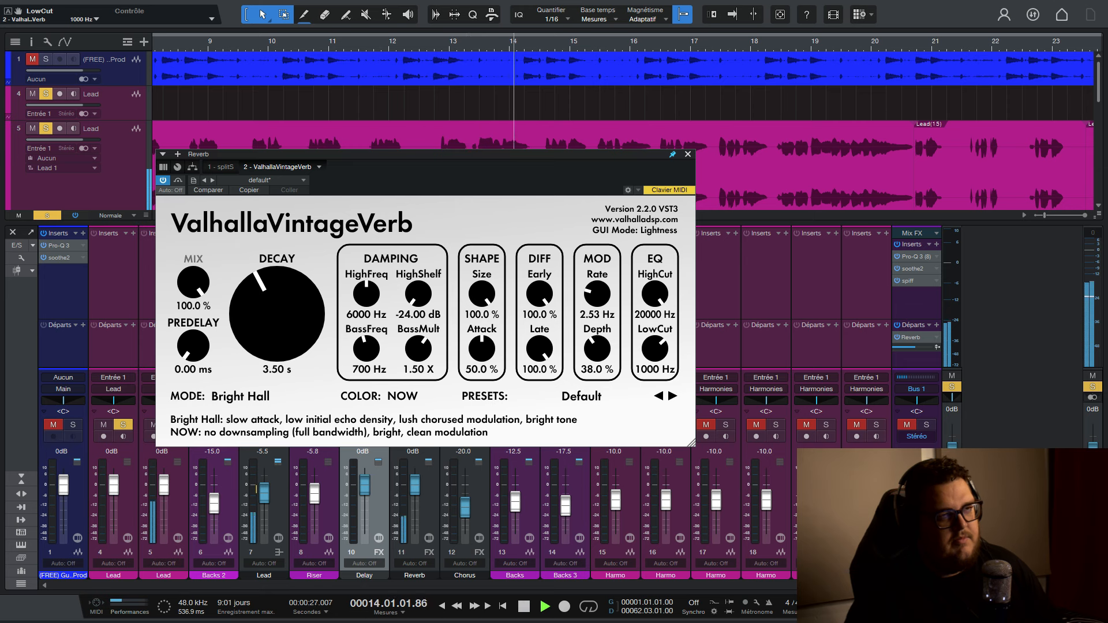
key("space")
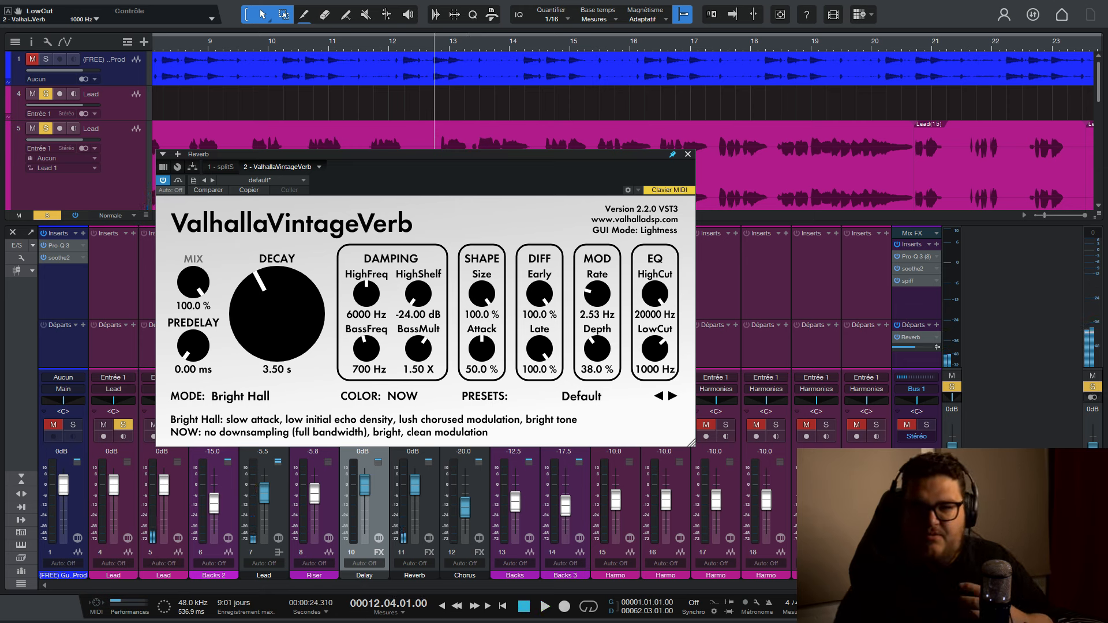
mouse_move(655, 349)
left_mouse_down()
mouse_move(656, 363)
mouse_move(655, 346)
left_mouse_up()
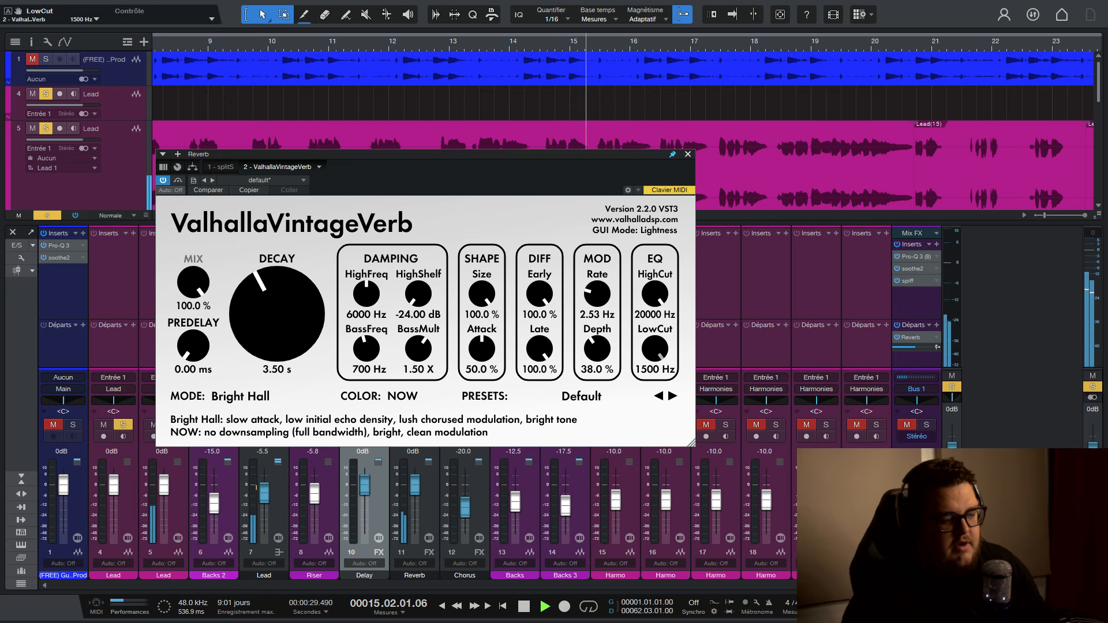
double_click(655, 369)
type("1000")
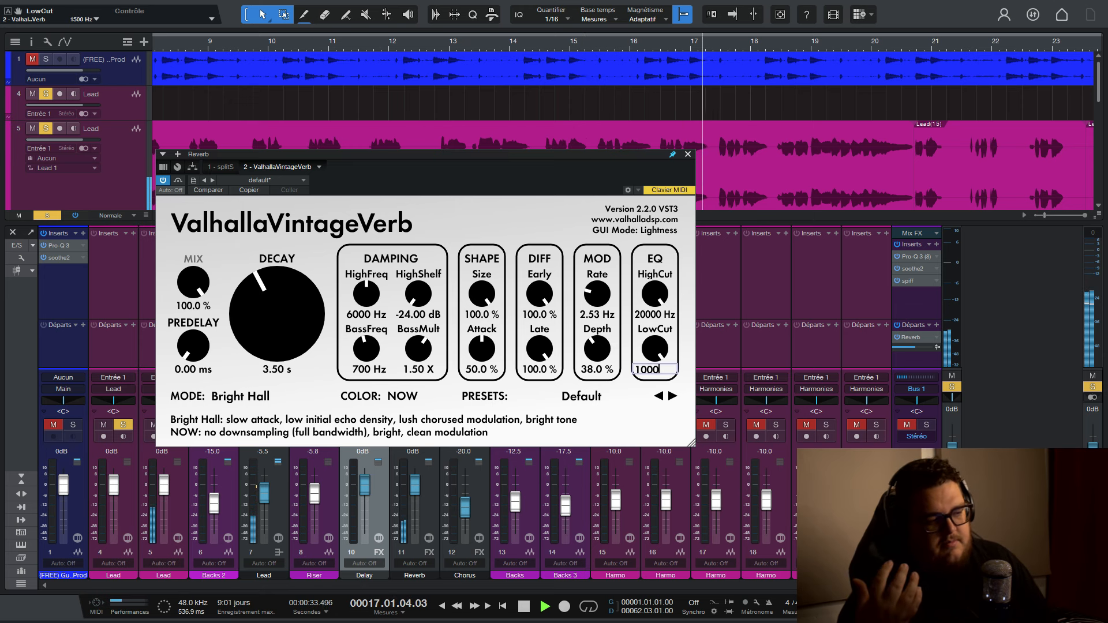
key("Return")
key("space")
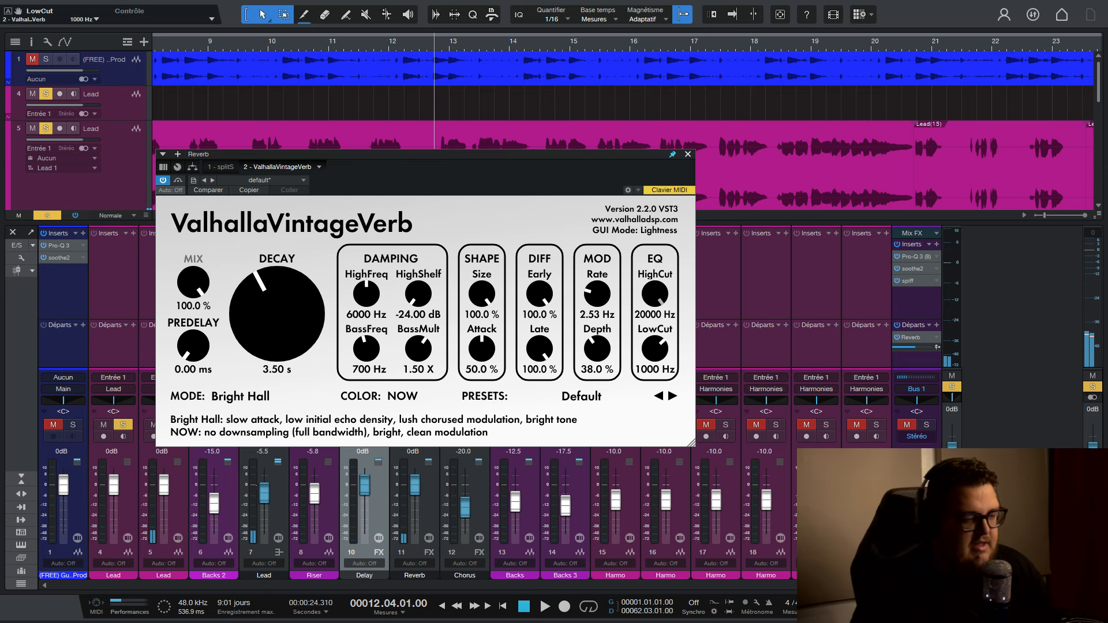
- Set ValhallaVintageVerb's HighCut to 5000 Hz during playback and close the plug-in
left_click_drag(655, 295, 655, 271)
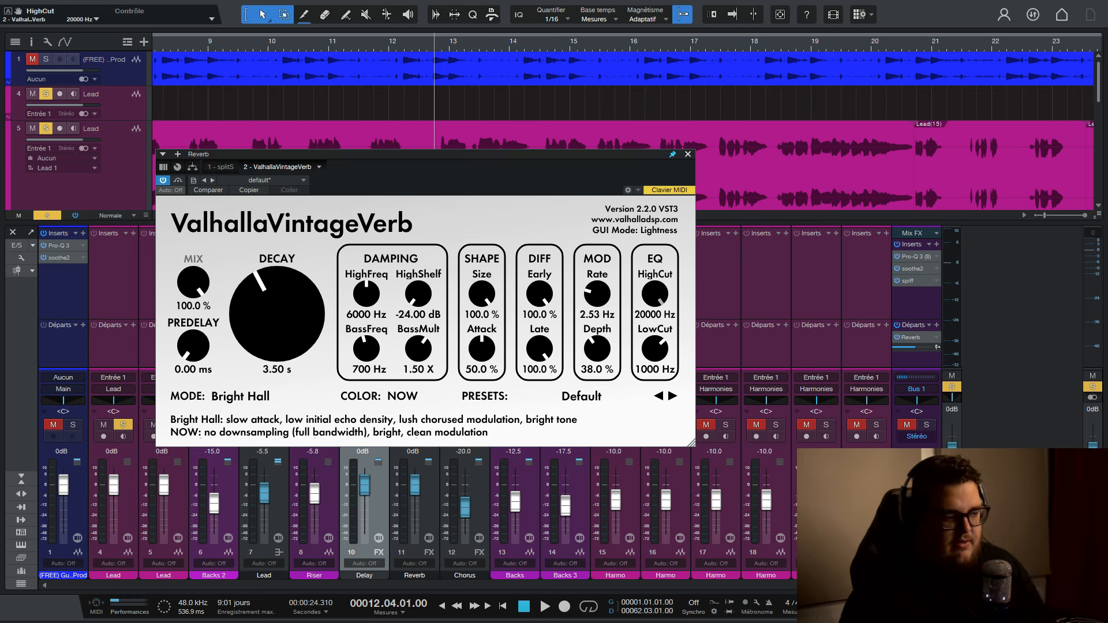
left_click_drag(655, 294, 656, 329)
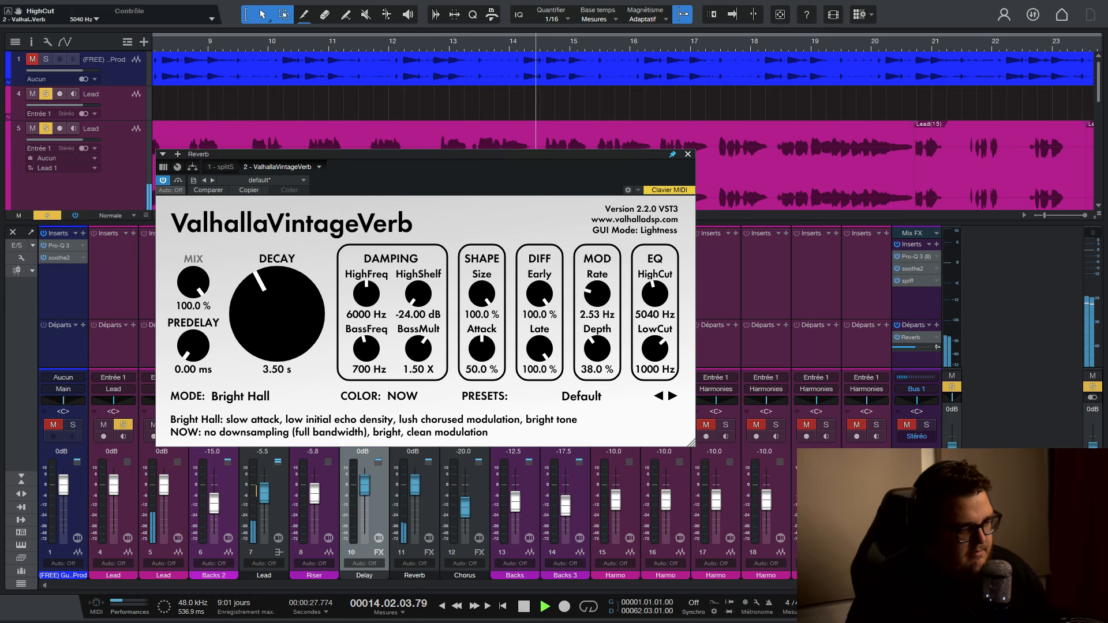
double_click(656, 315)
type("5000")
key("Return")
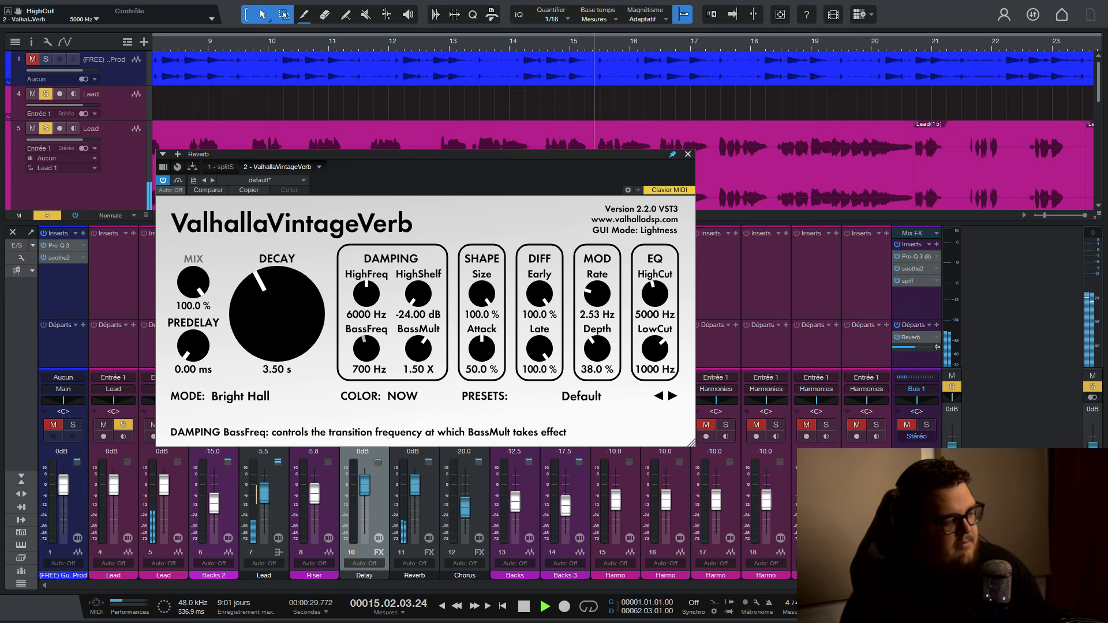
key("space")
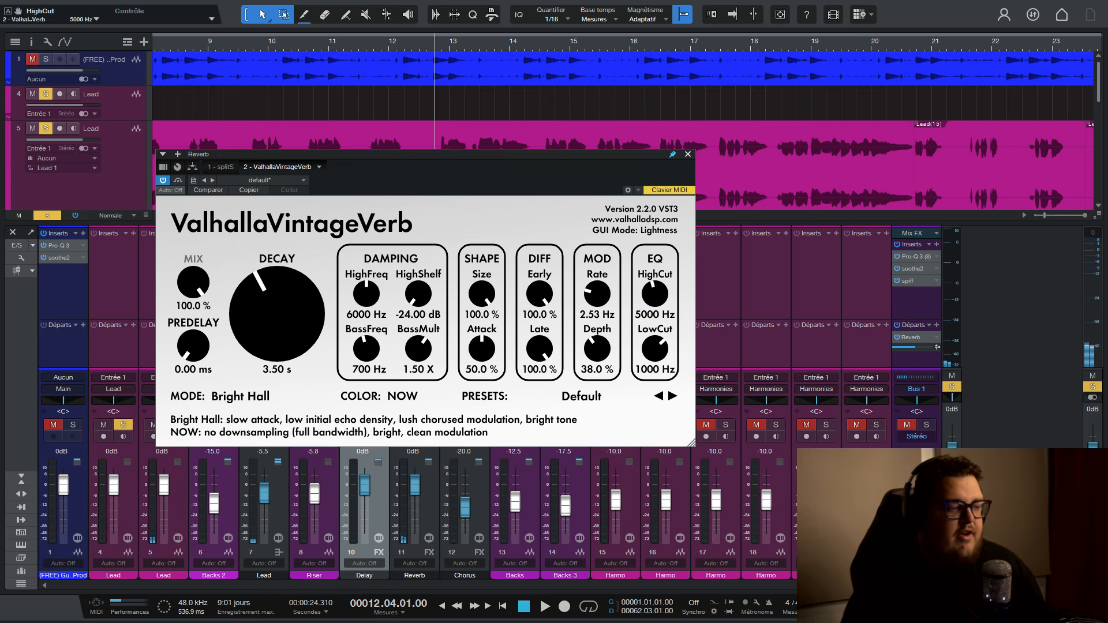
key("ctrl+w")
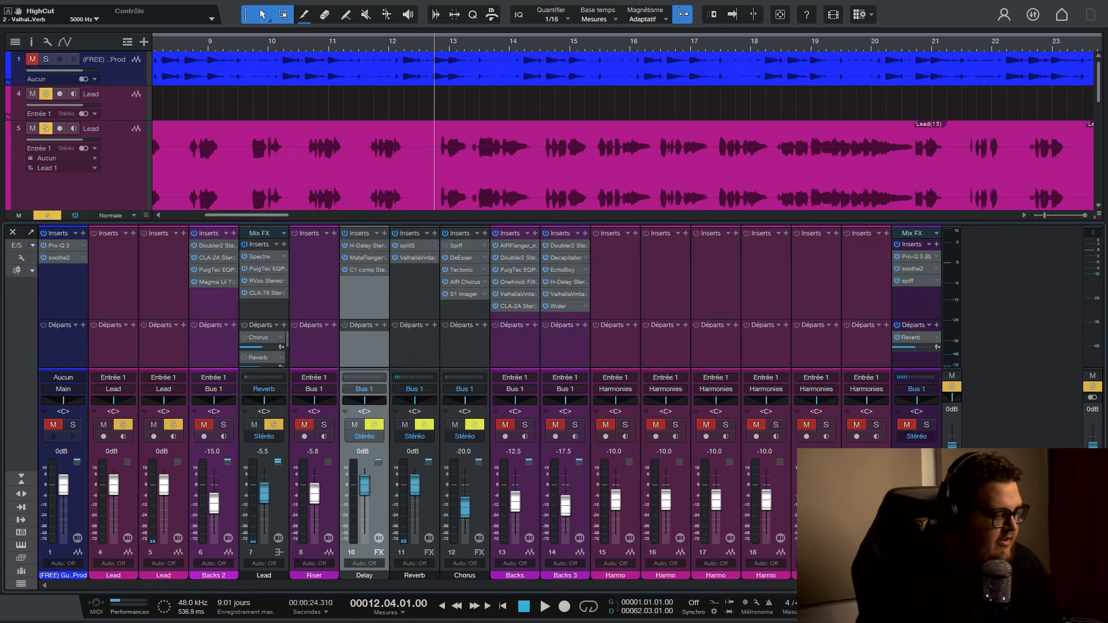
- Route the Lead bus output to Bus 1 and review the settings of the Reverb channel's ValhallaVintageVerb
left_click(264, 389)
left_click(289, 459)
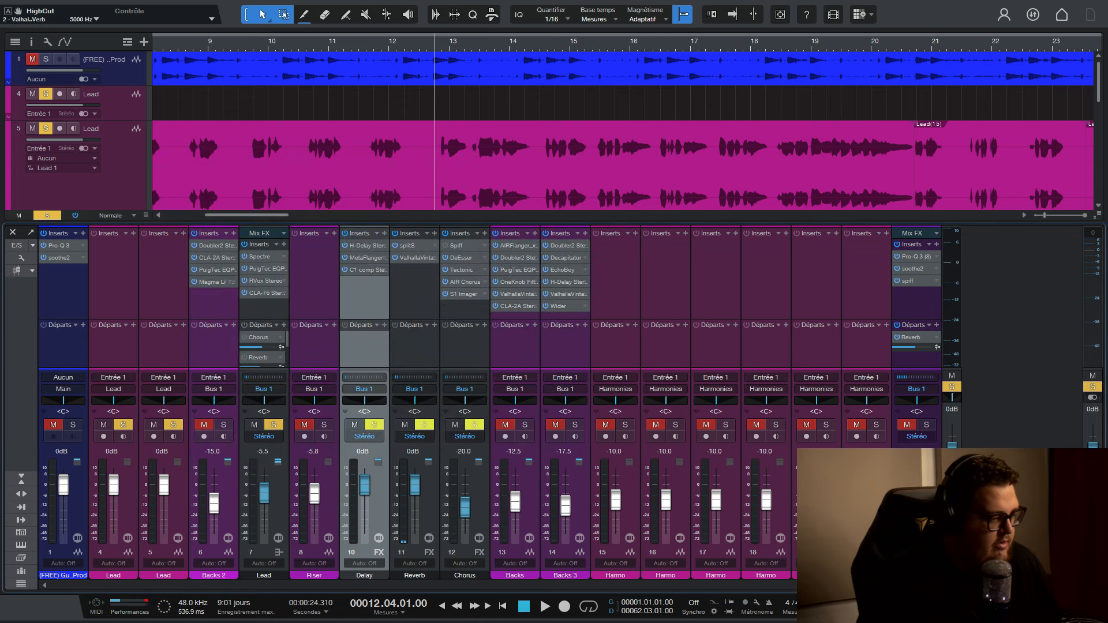
left_click(414, 257)
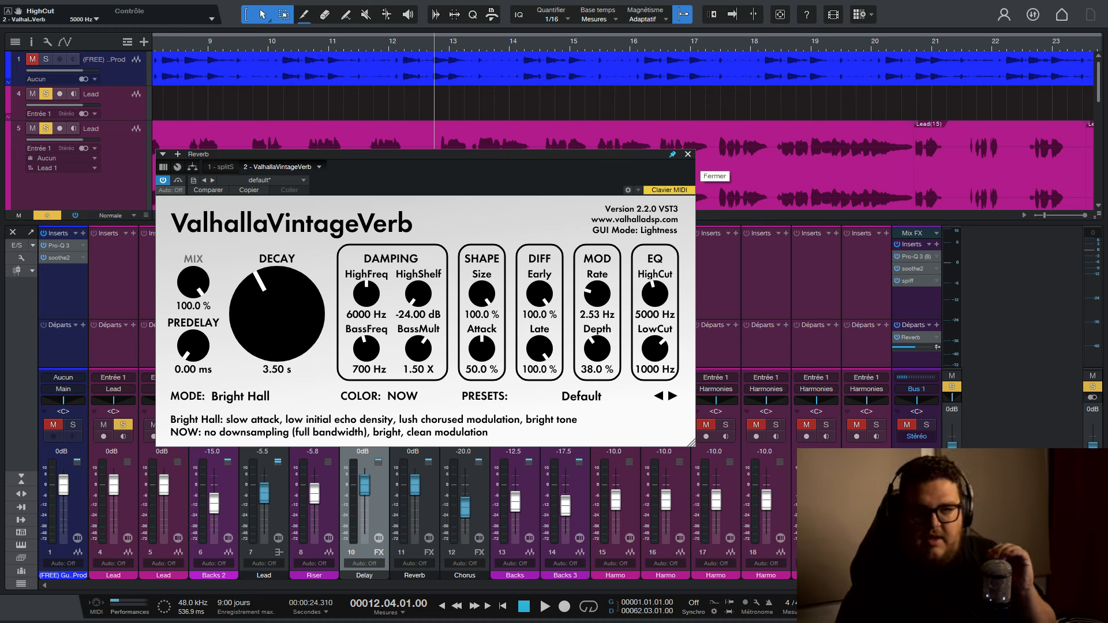
left_click(688, 154)
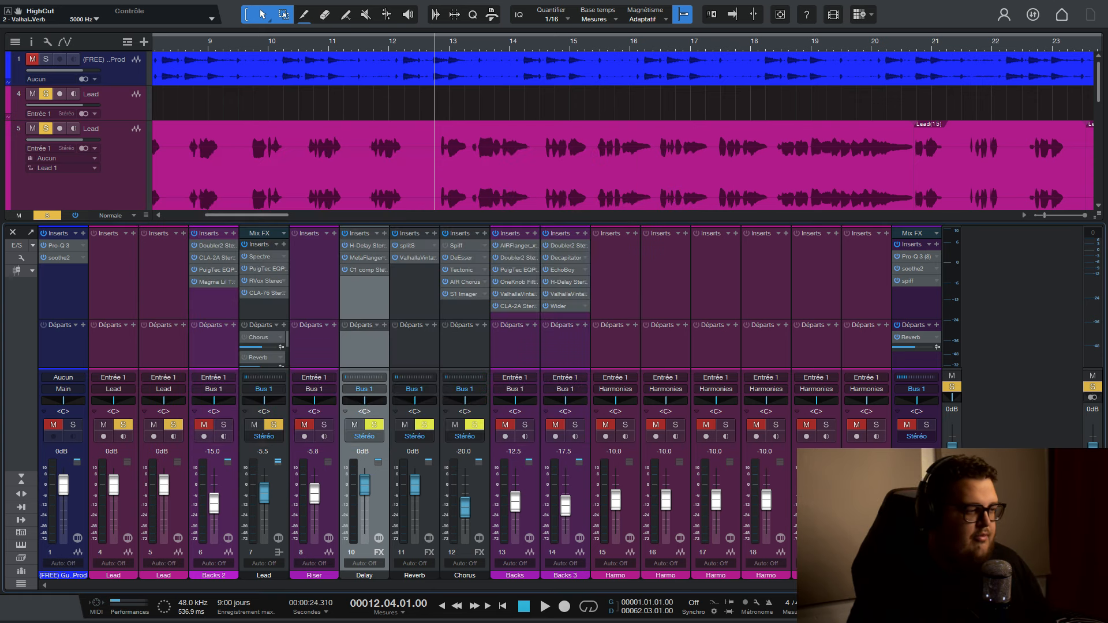
- Enlarge the mixer's sends area to show more of the Lead bus's sends while keeping its inserts accessible
left_click_drag(214, 319, 214, 261)
left_click(214, 306)
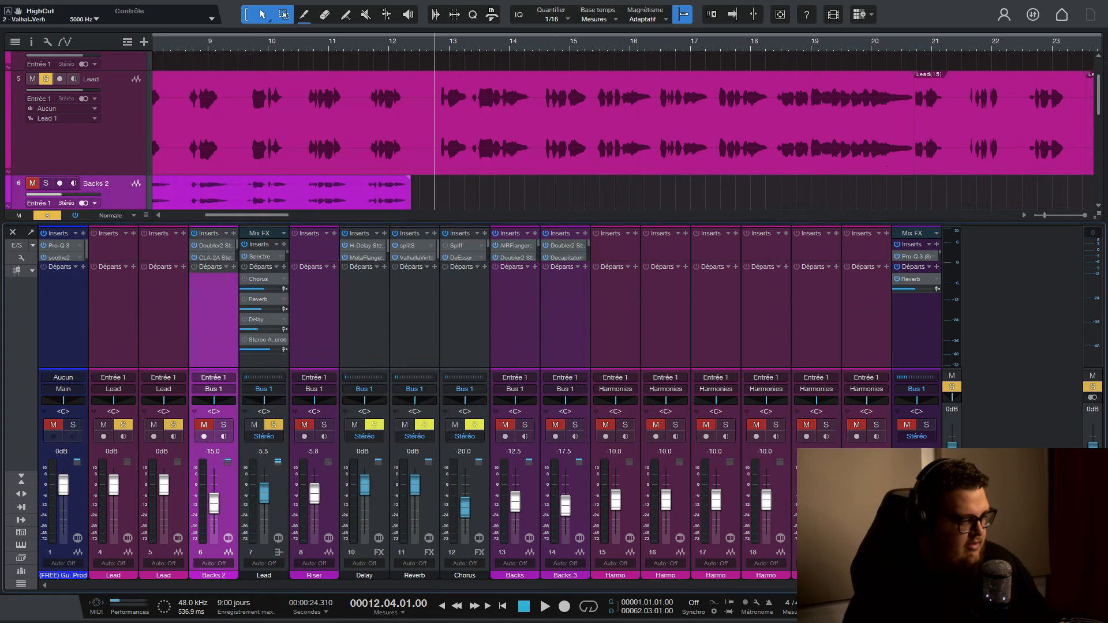
left_click_drag(214, 262, 214, 291)
- Play the lead vocal with its Reverb send muted and active, first alone and then with the instrumental track unmuted
key("space")
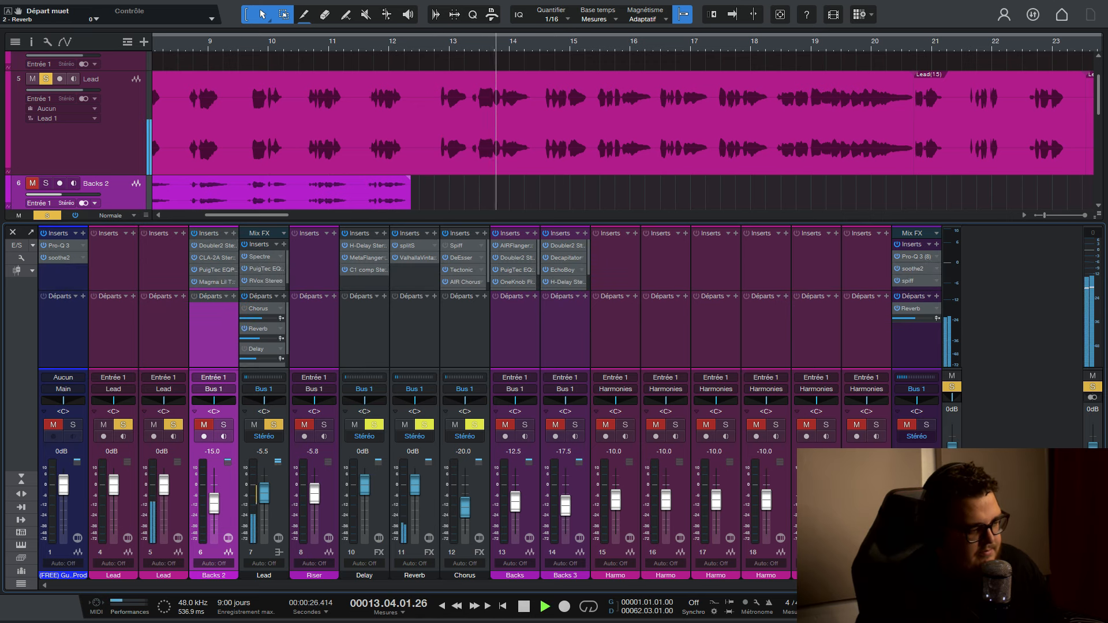
mouse_move(260, 339)
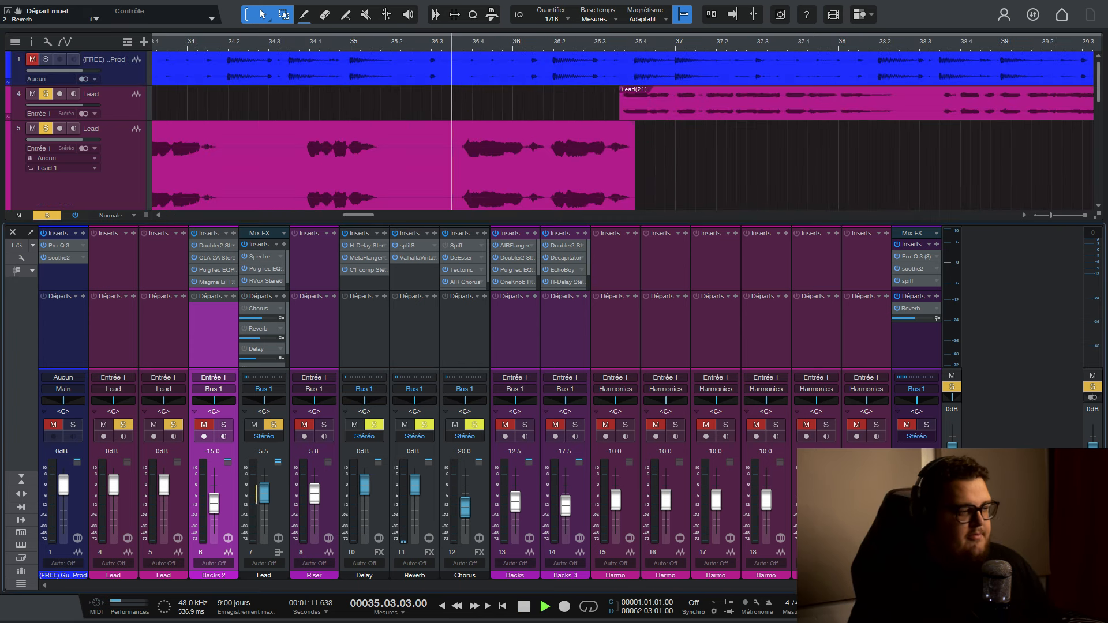
key("space")
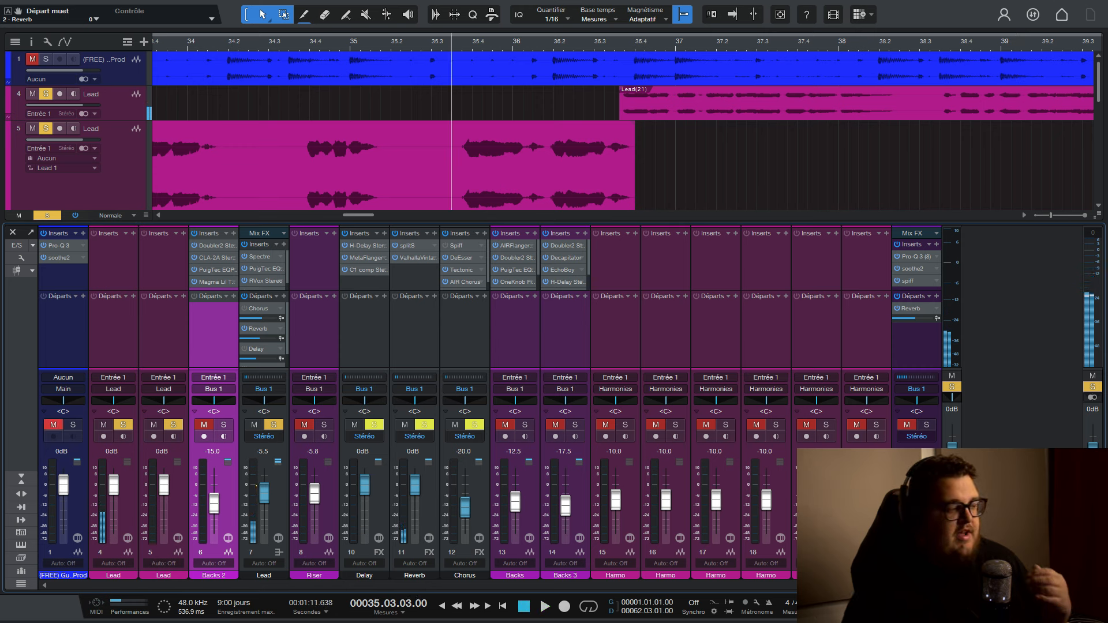
left_click(53, 425)
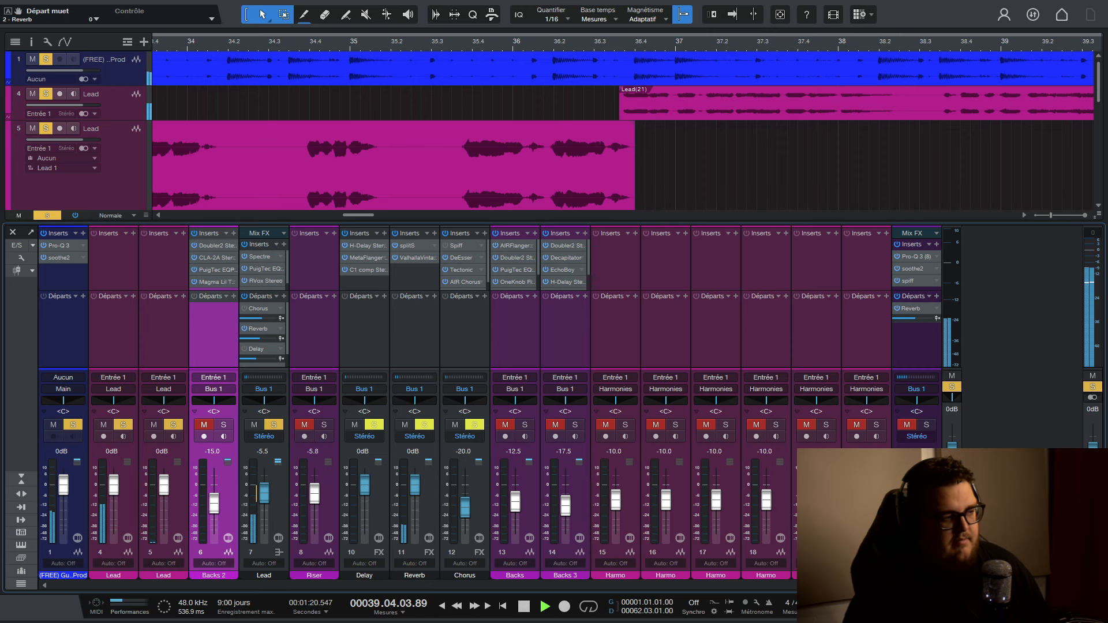
key("space")
- Reactivate the Lead bus's remaining sends, including Chorus and Delay, and check the Tectonic plug-in on the Chorus channel
scroll(474, 144, "down", 3)
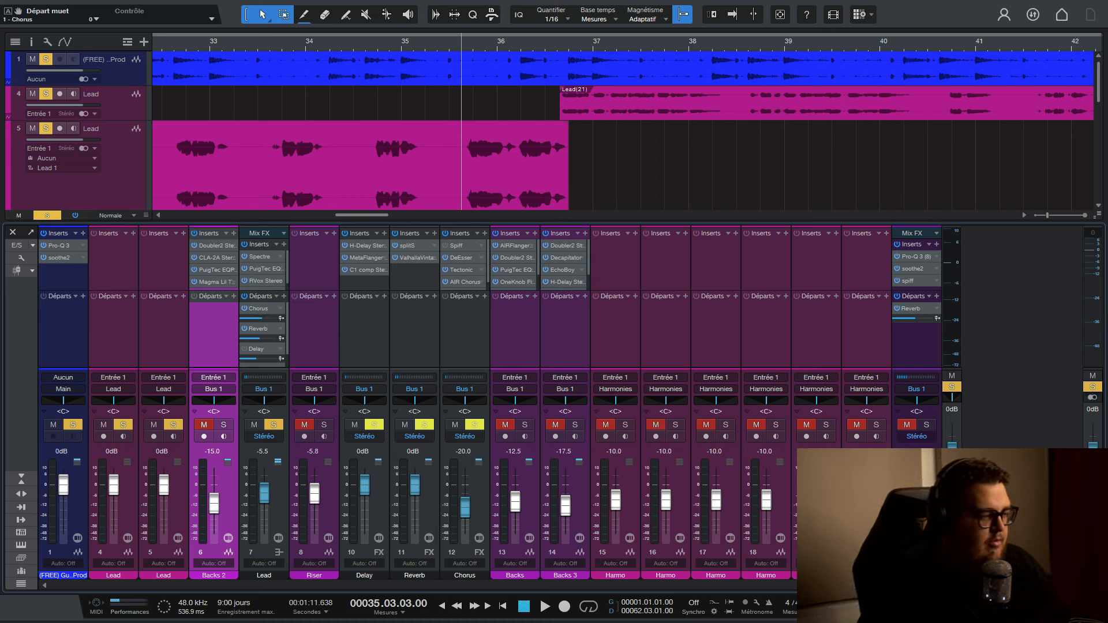
scroll(262, 332, "down", 1)
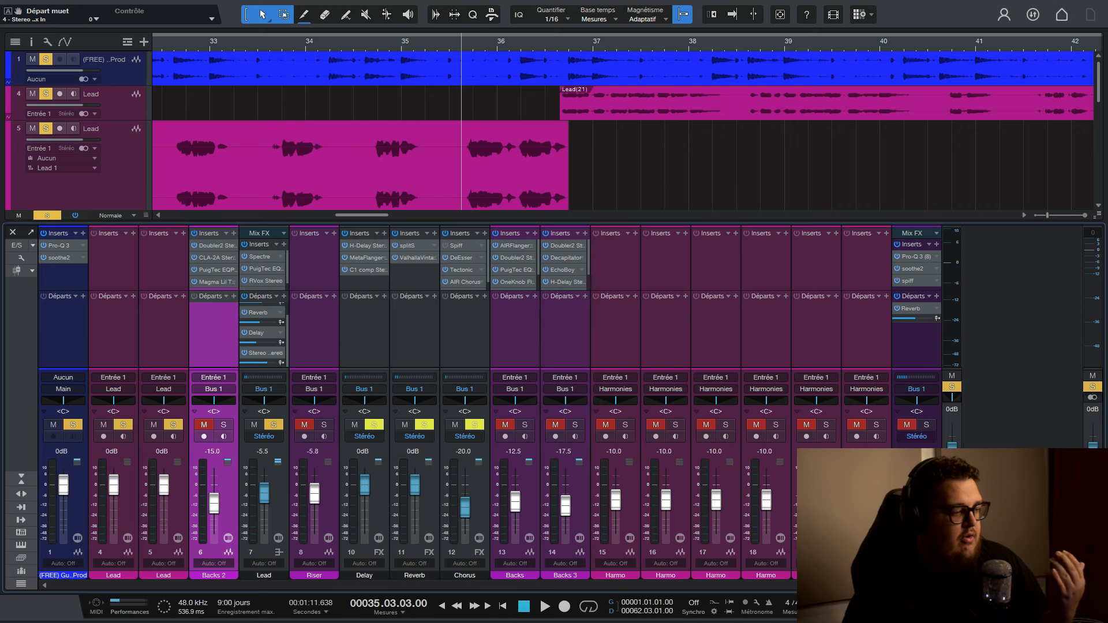
scroll(262, 332, "up", 1)
double_click(461, 270)
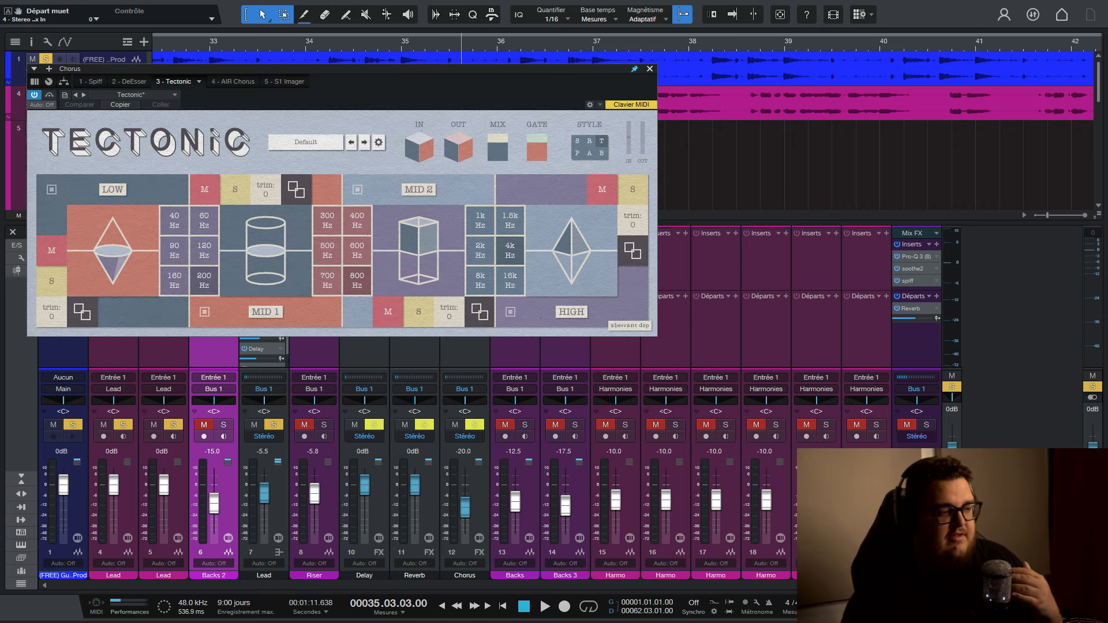
key("Escape")
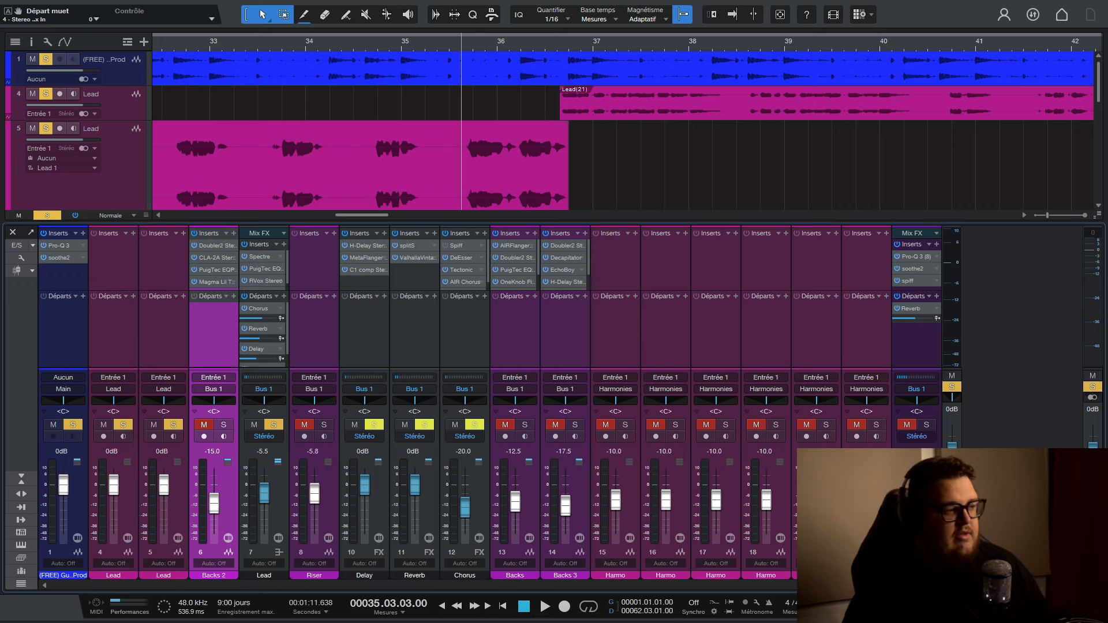
- Clear all solos and play the full mix from just before the lead vocal's first phrase
key("w")
key("e")
key("e")
key("e")
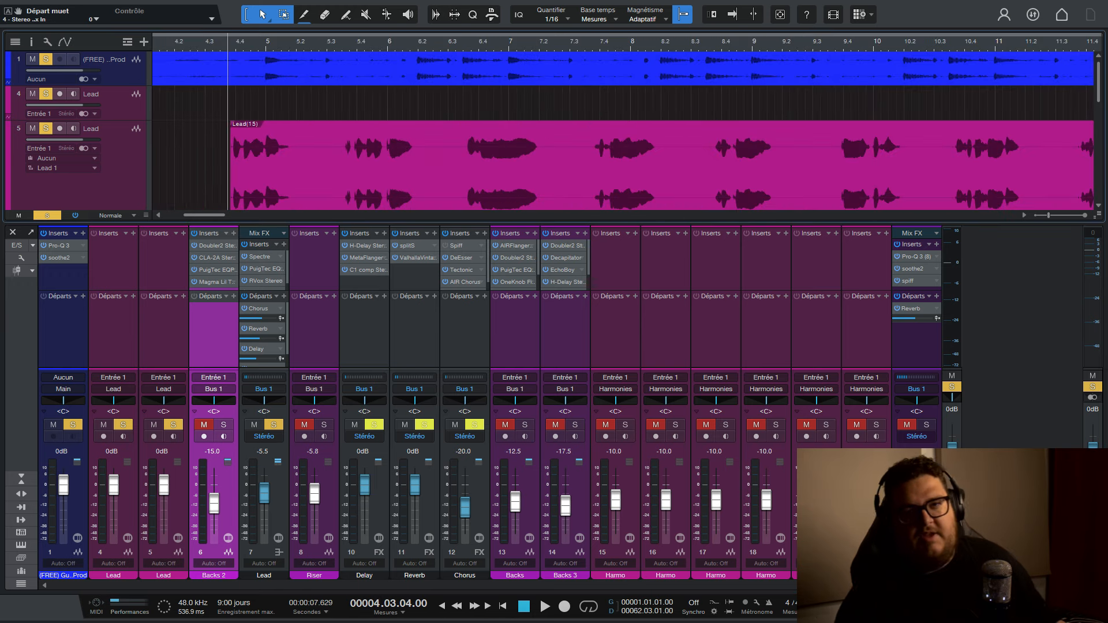
key("shift+s")
key("space")
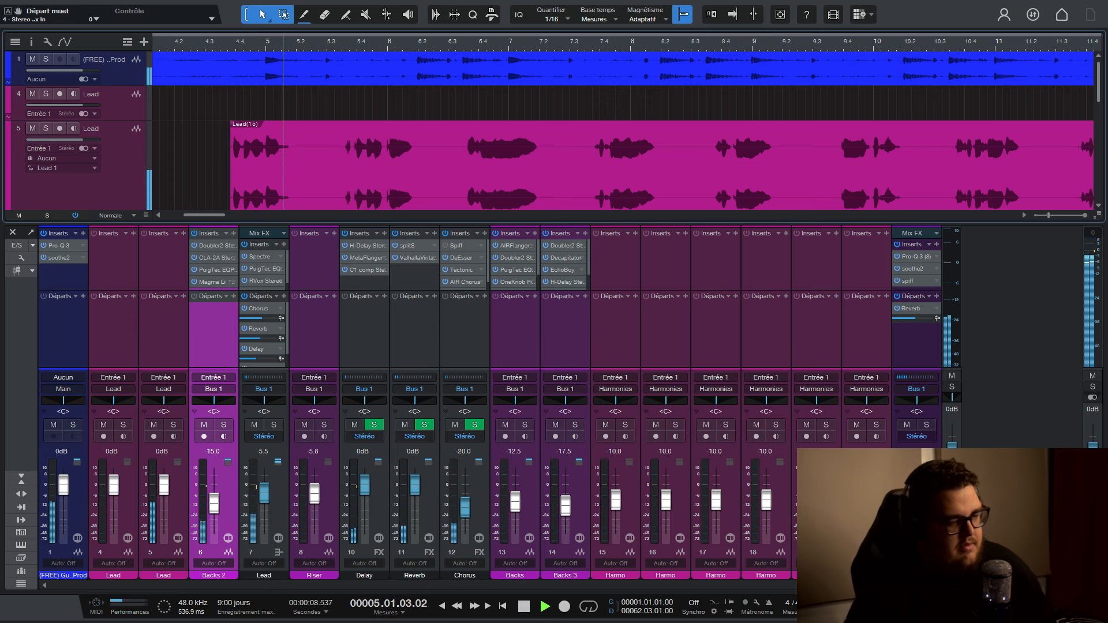
- Set the Backs 2 volume to -12.5 dB and Bus 1's volume to 0 dB during playback
left_click_drag(214, 502, 214, 501)
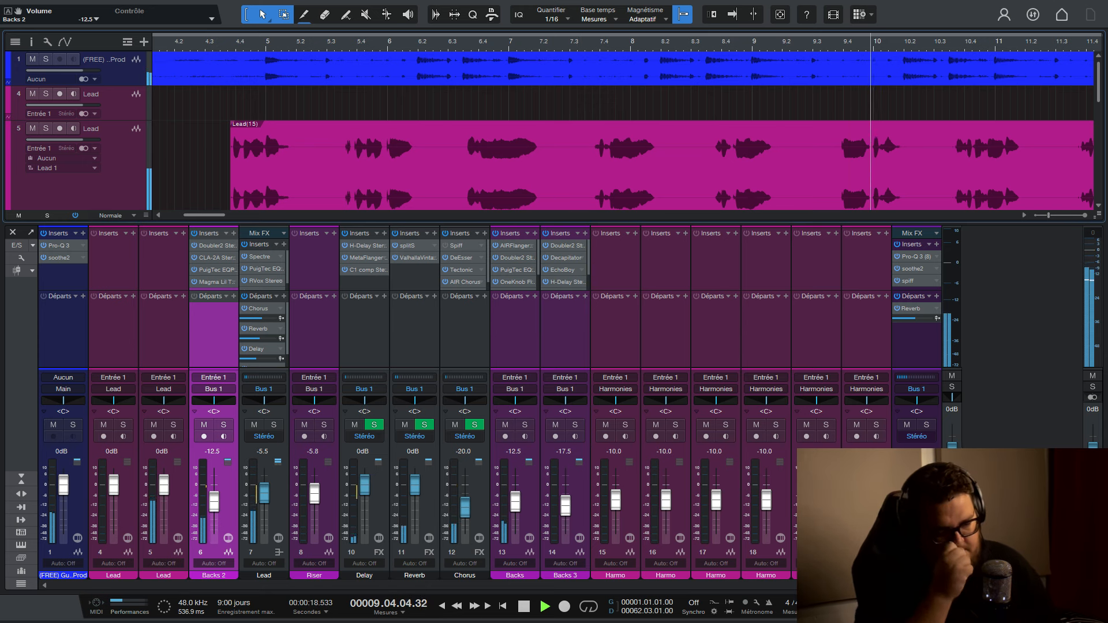
left_click_drag(953, 452, 952, 456)
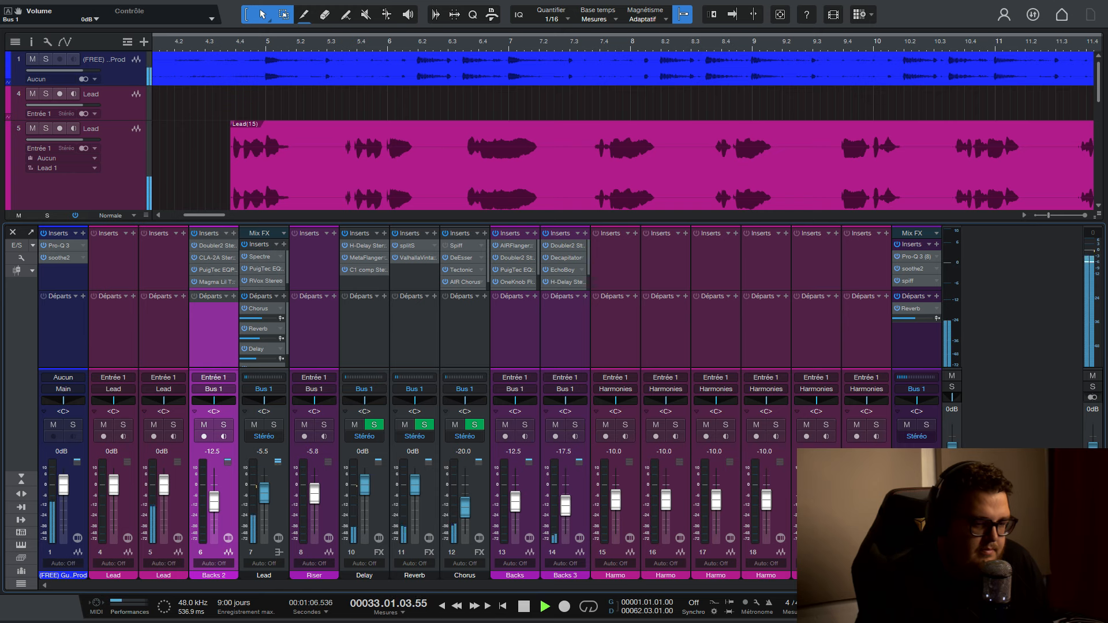
scroll(650, 43, "down", 10)
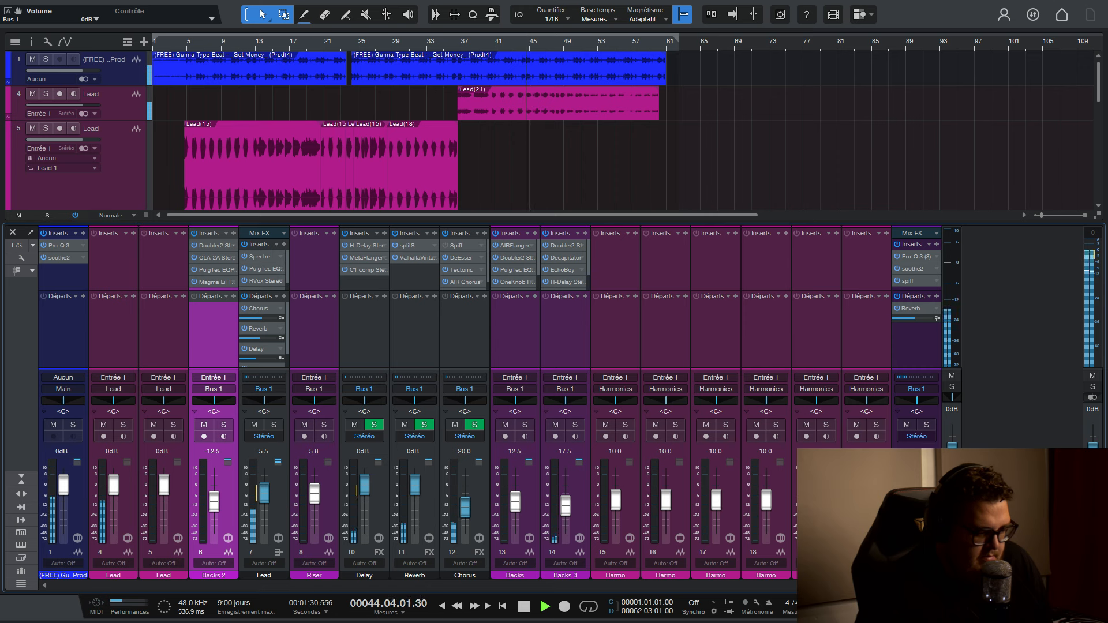
- Try the Lead bus's Delay send level at -10 dB and -12.5 dB during playback
left_click_drag(256, 359, 259, 359)
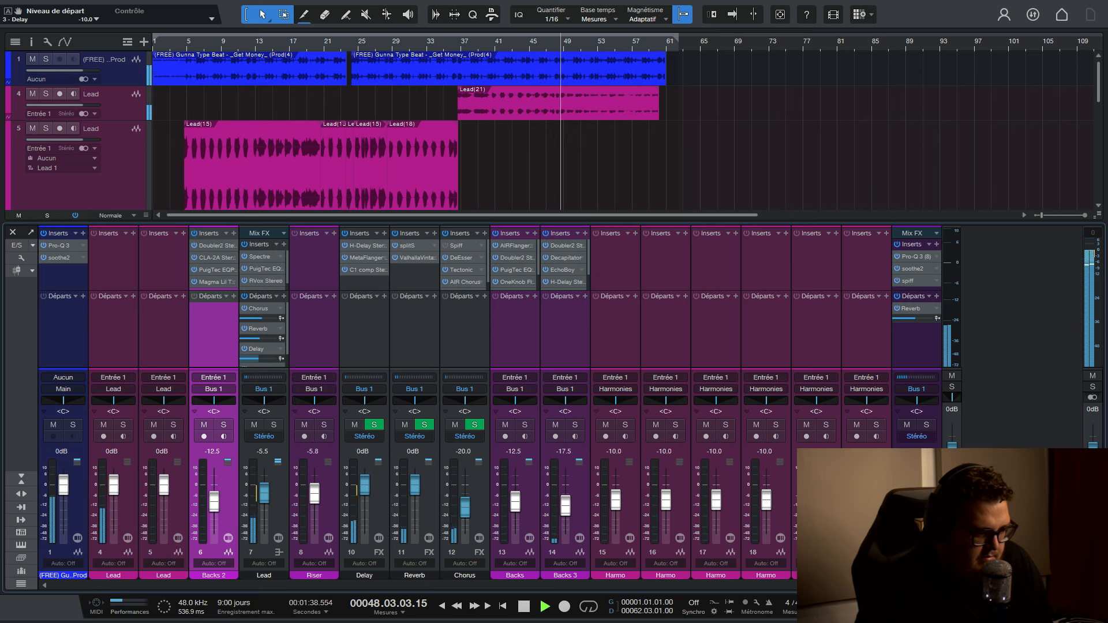
left_click_drag(259, 359, 257, 358)
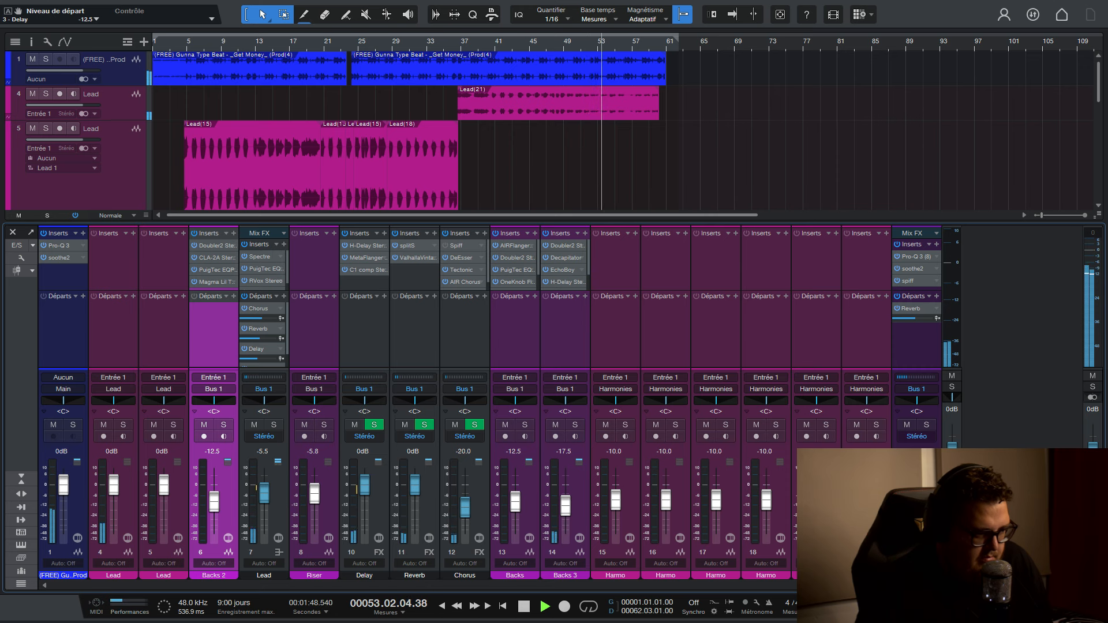
- Try the Chorus channel's volume at -10 dB and -12.5 dB during playback, and return it to -20 dB
left_click_drag(466, 508, 466, 500)
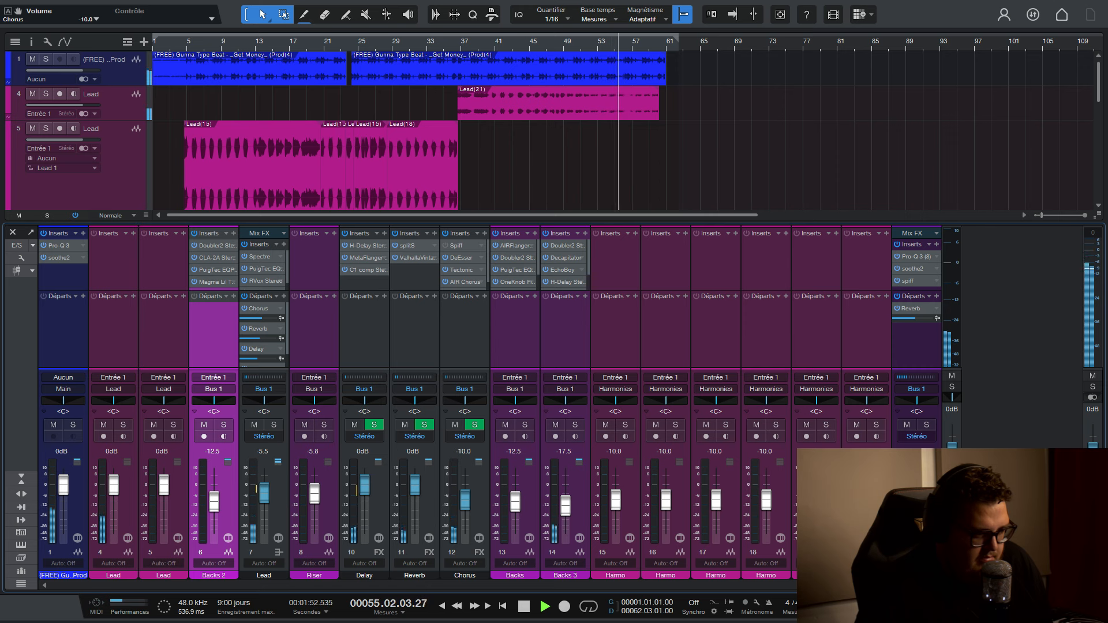
left_click_drag(465, 500, 466, 502)
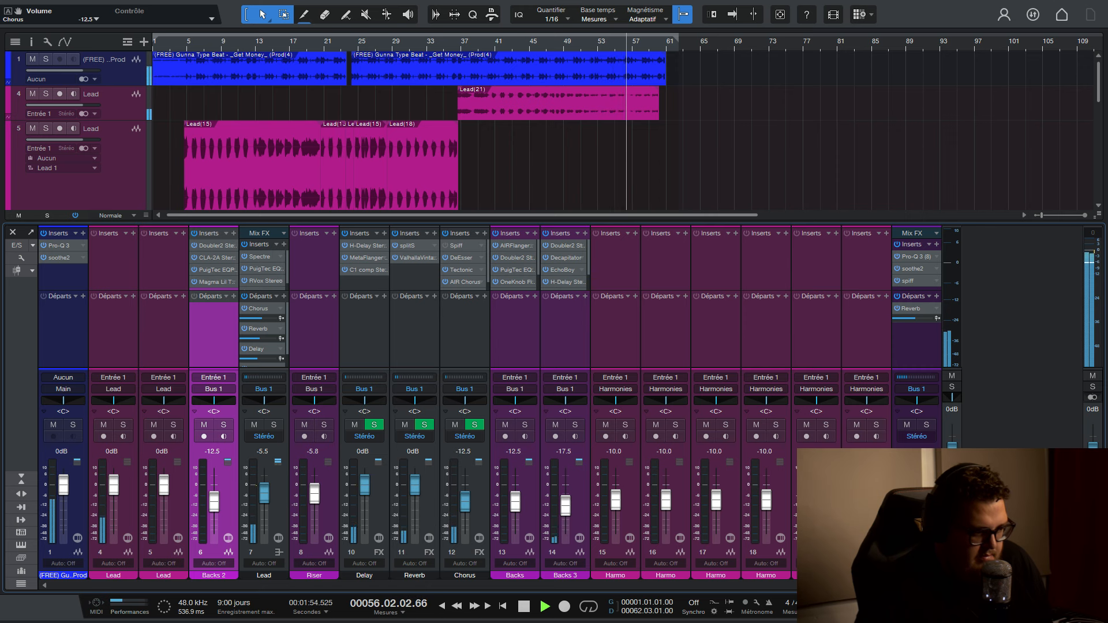
left_click_drag(466, 503, 465, 509)
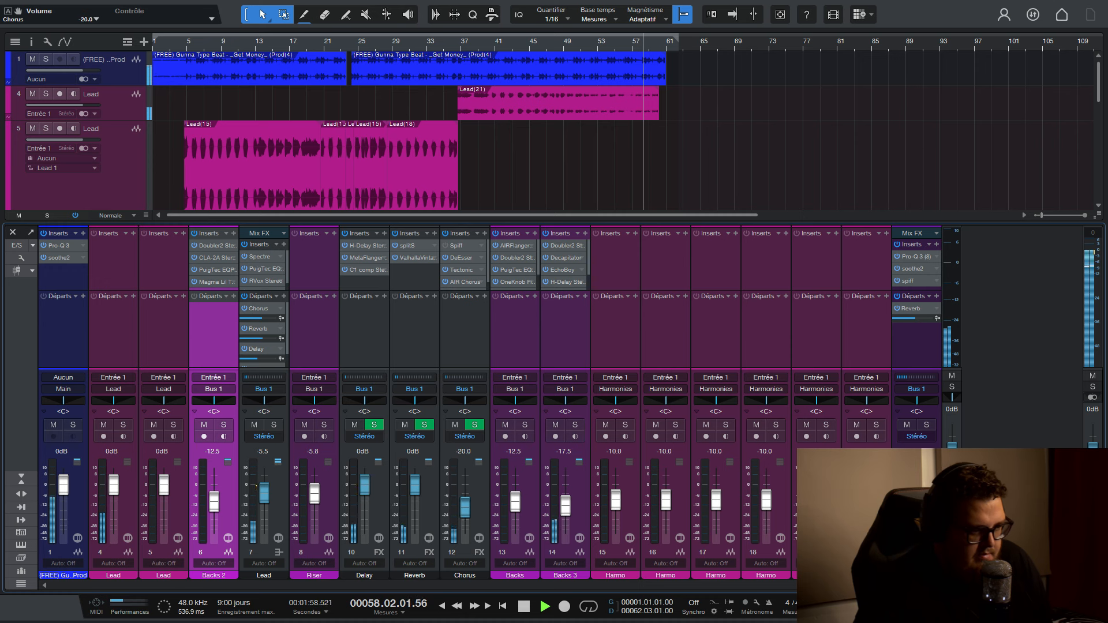
- Set the Lead bus's Delay send level to -10 dB
left_click_drag(256, 359, 259, 359)
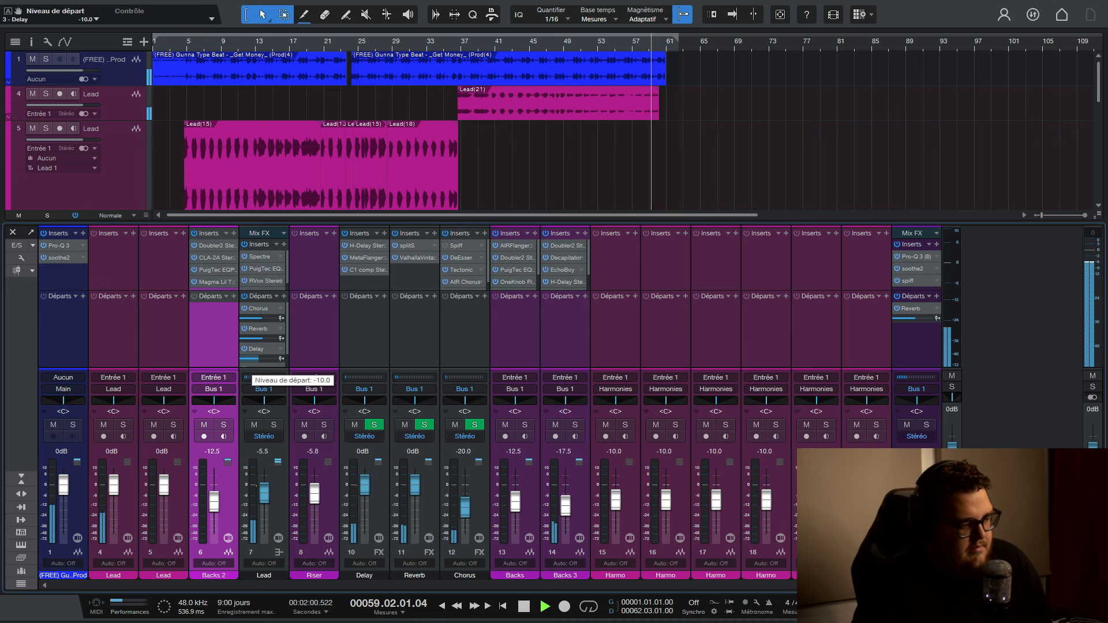